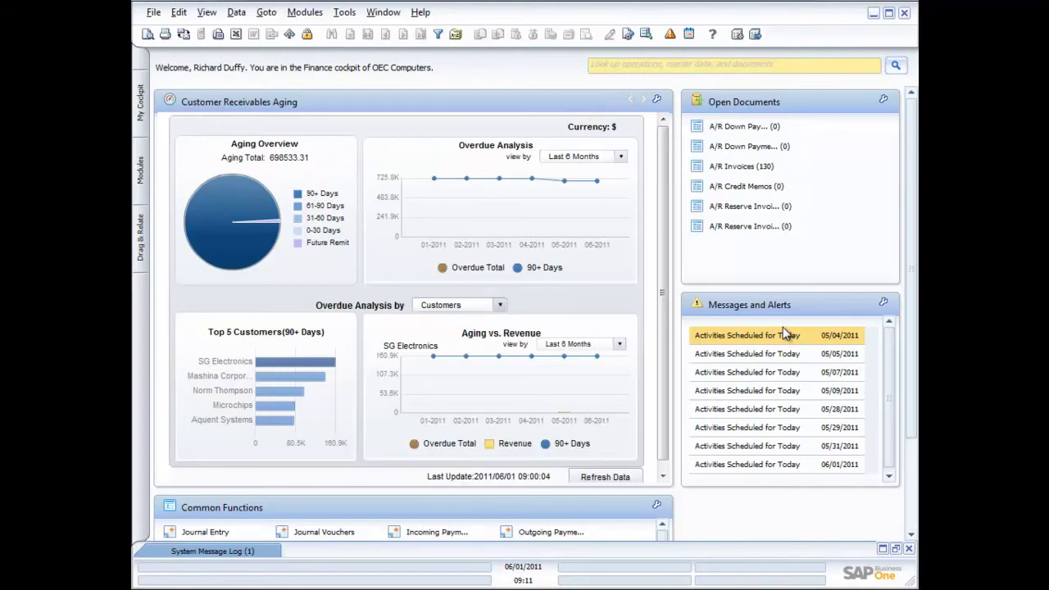
Step: Open the Chart of Accounts from the Financials module
click(913, 506)
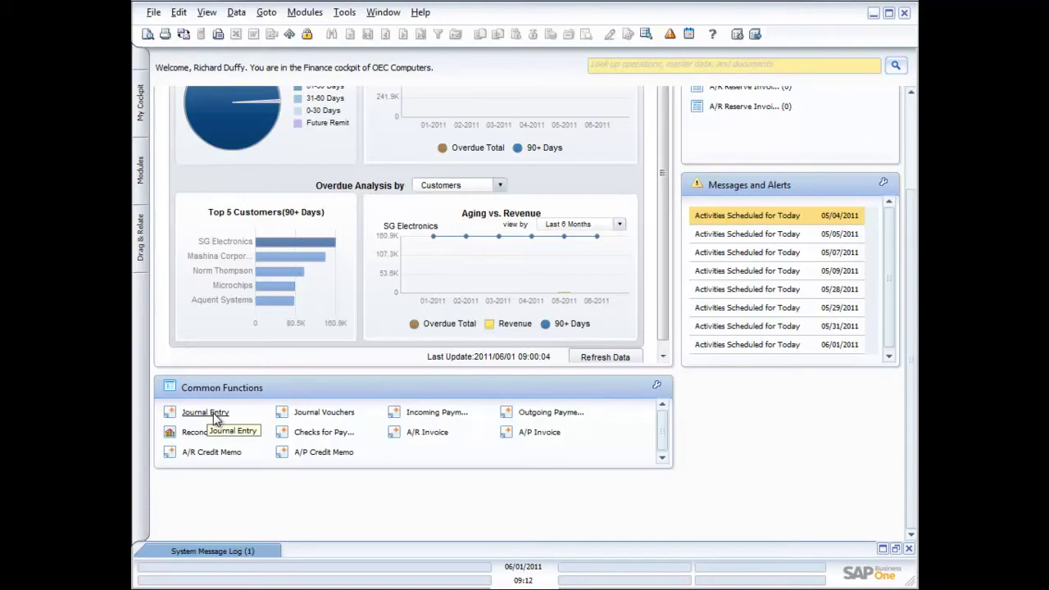
click(141, 167)
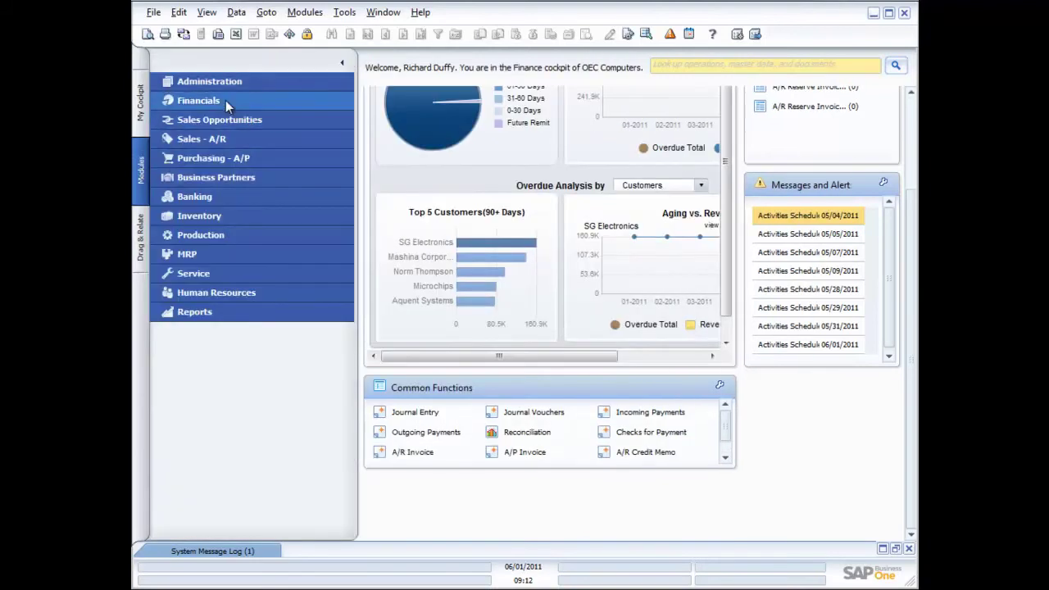
click(203, 97)
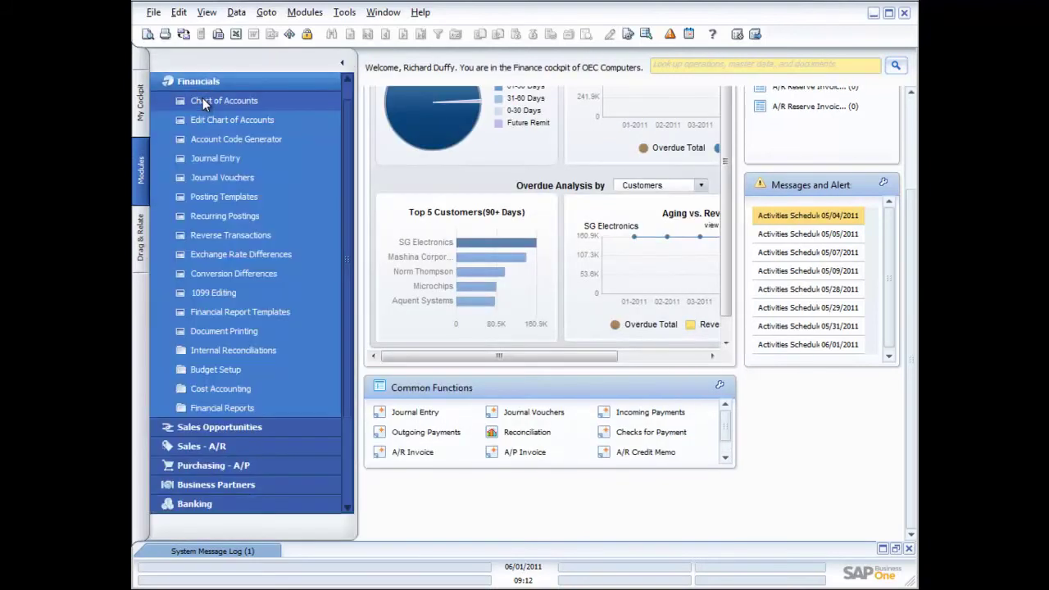
click(202, 100)
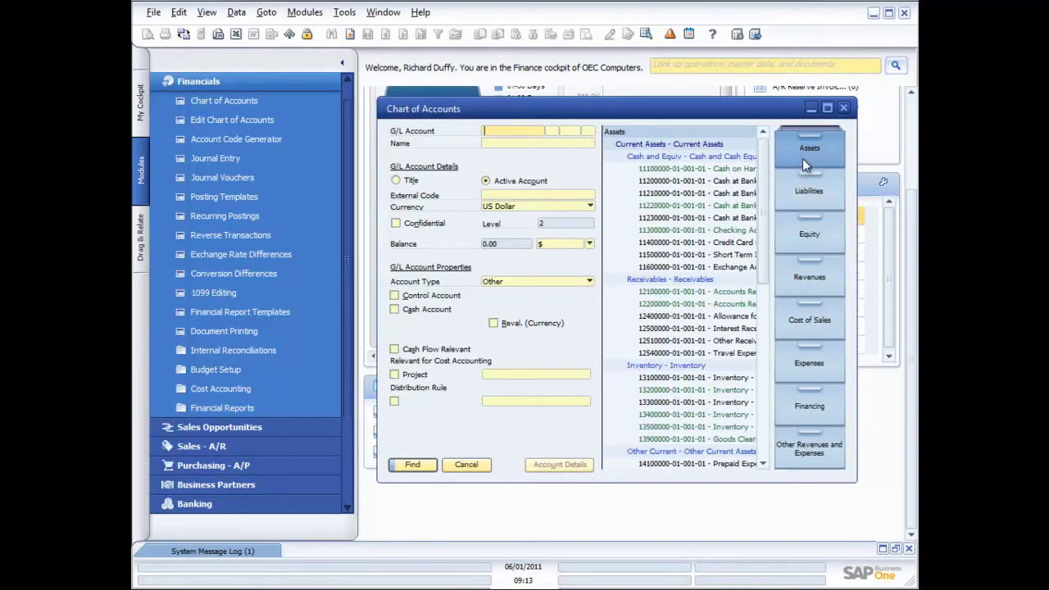
Step: Review the account drawers from Liabilities through Other Revenues and Expenses in the Chart of Accounts, and return to Assets
click(807, 201)
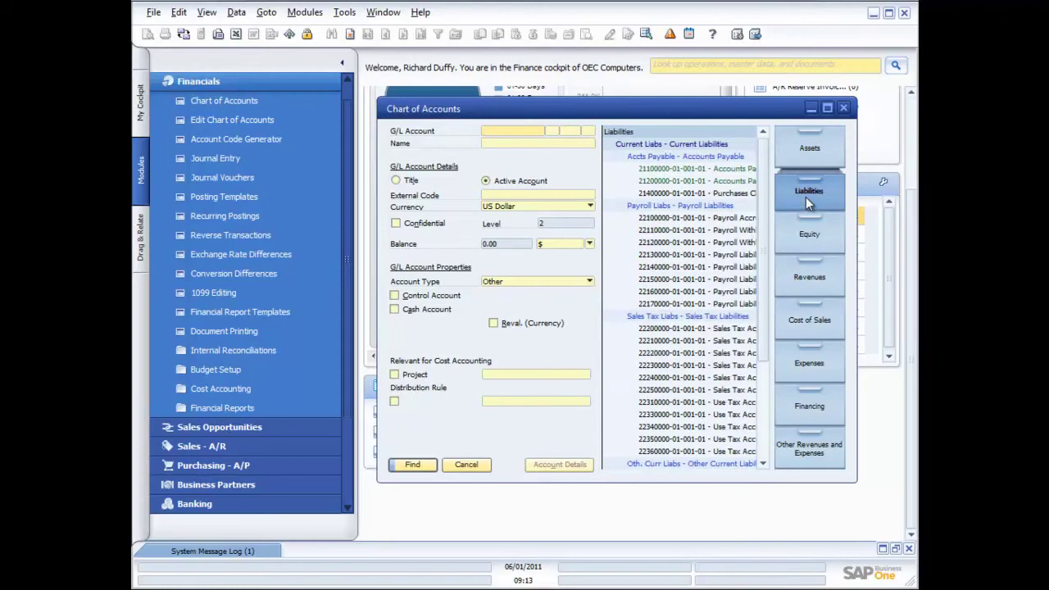
click(808, 238)
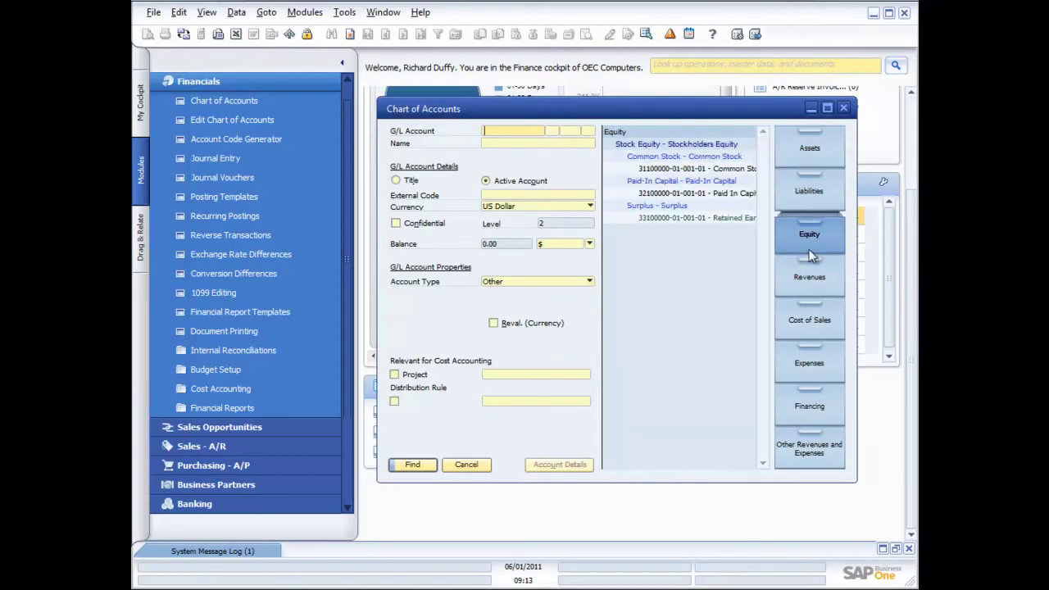
click(810, 282)
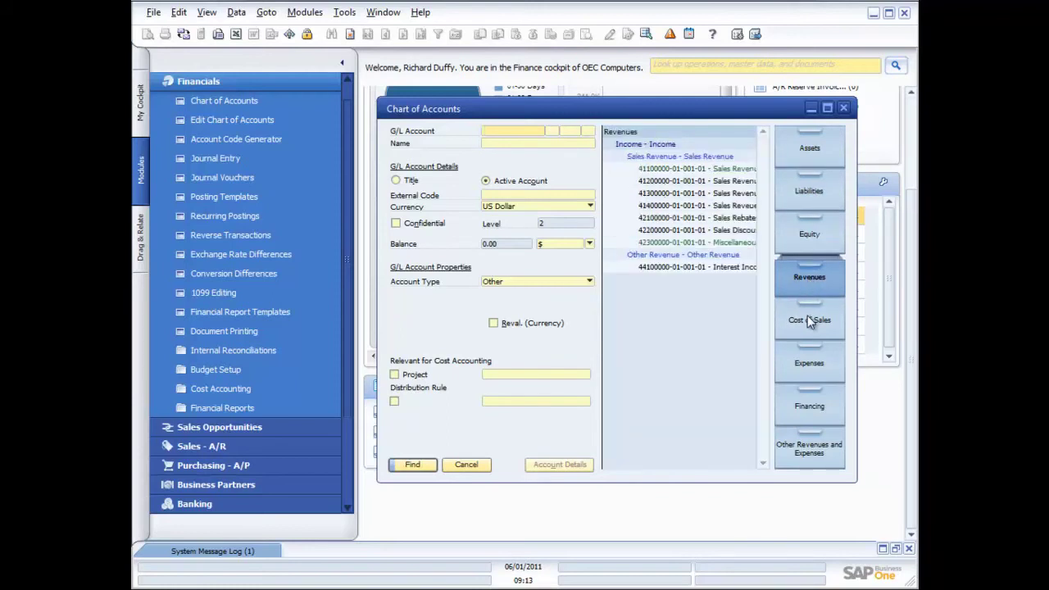
click(810, 324)
click(811, 366)
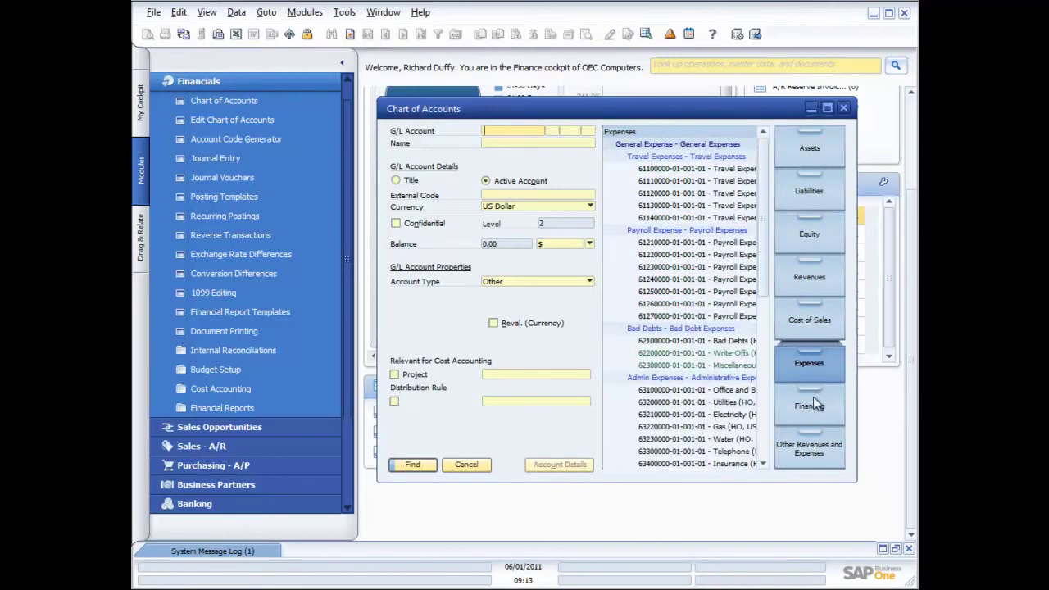
click(811, 405)
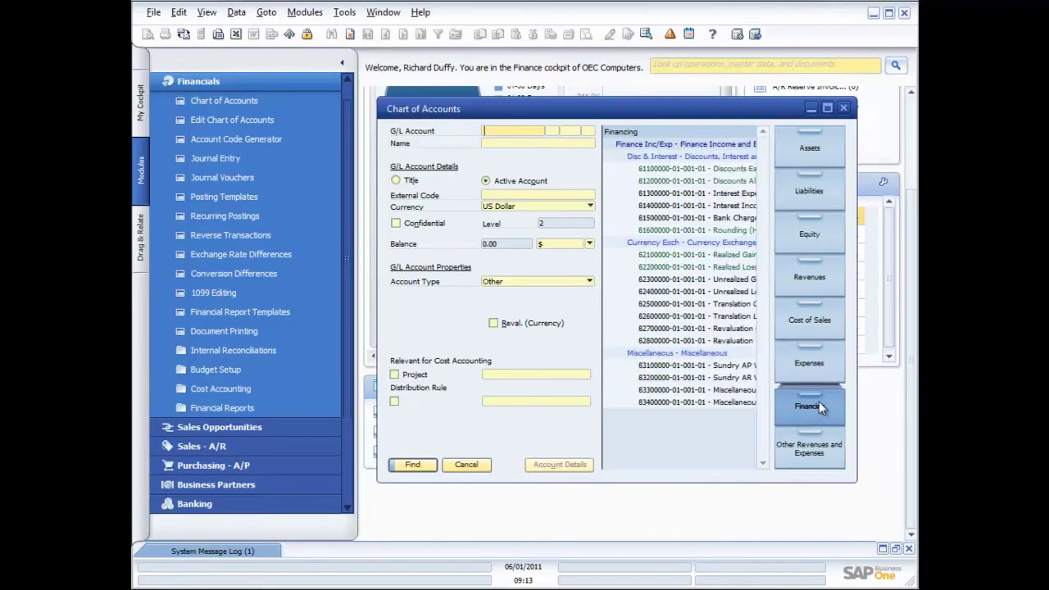
click(815, 454)
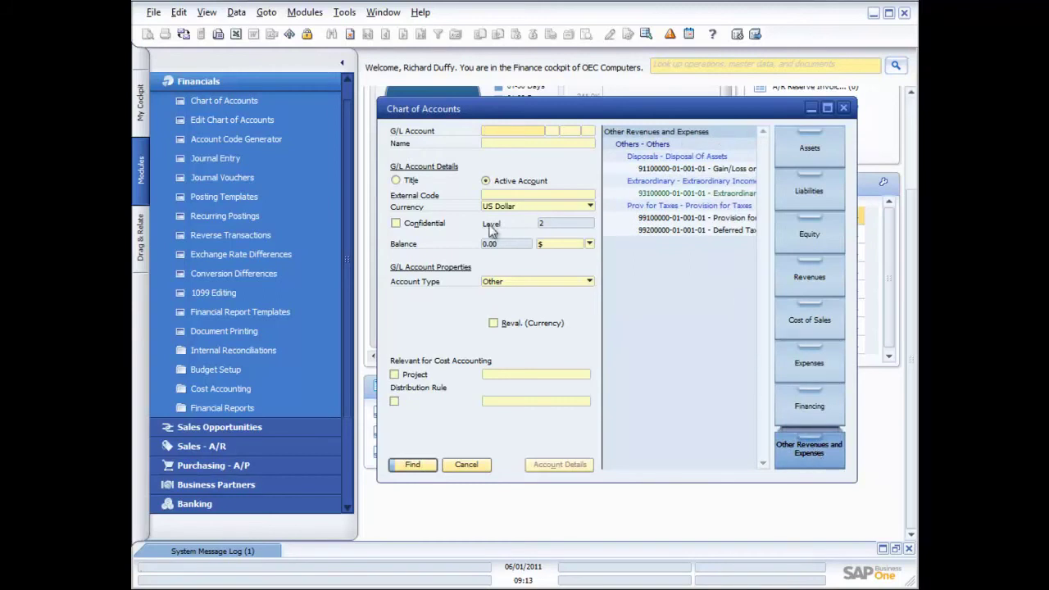
click(793, 152)
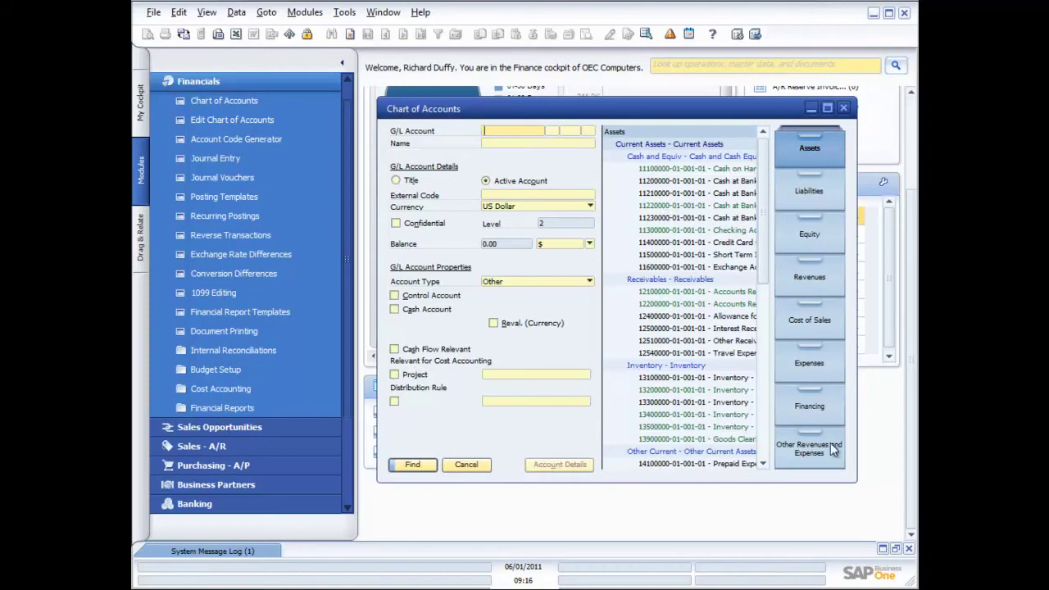
Step: Display the Sales Revenues - Domestic account among the Revenues accounts and check its currency options
click(809, 278)
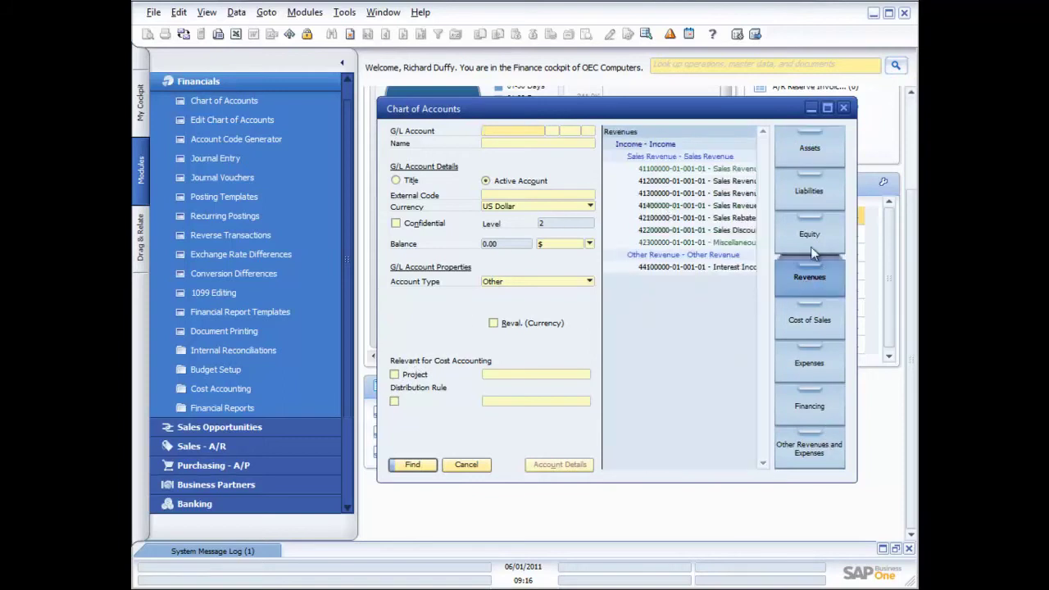
click(689, 171)
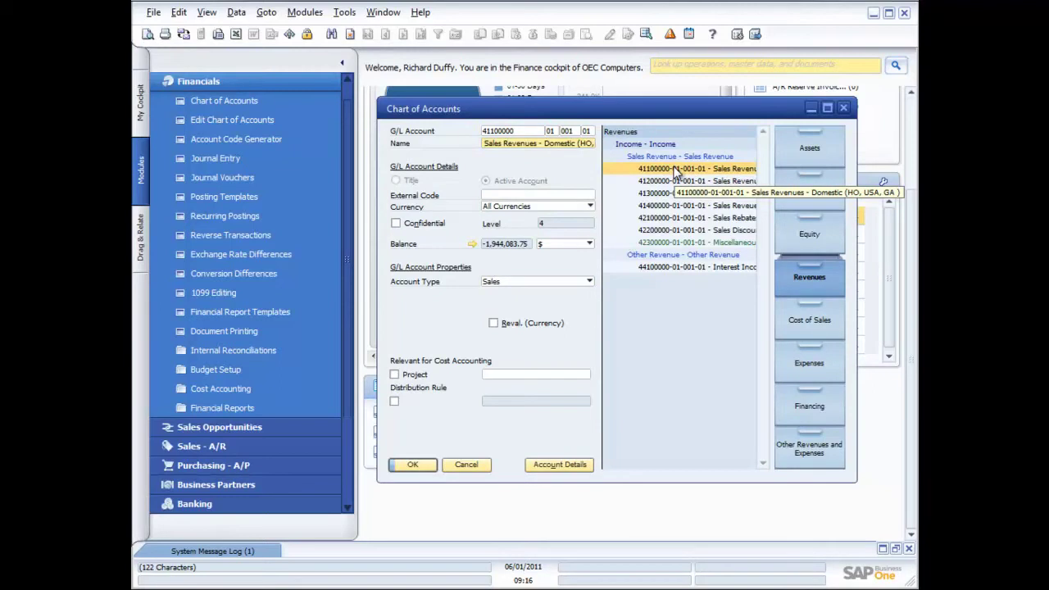
click(589, 206)
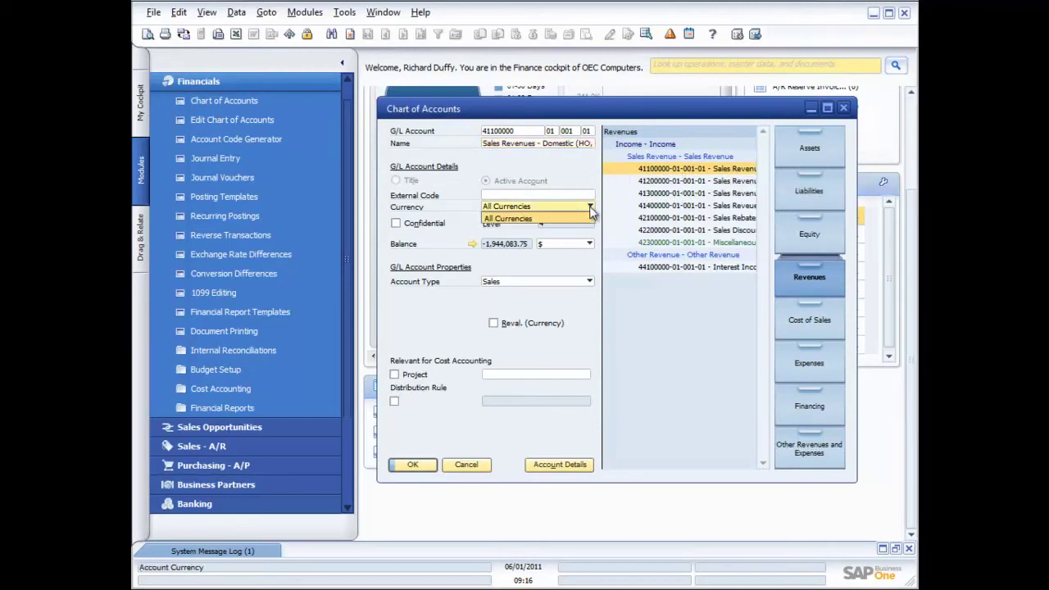
click(589, 206)
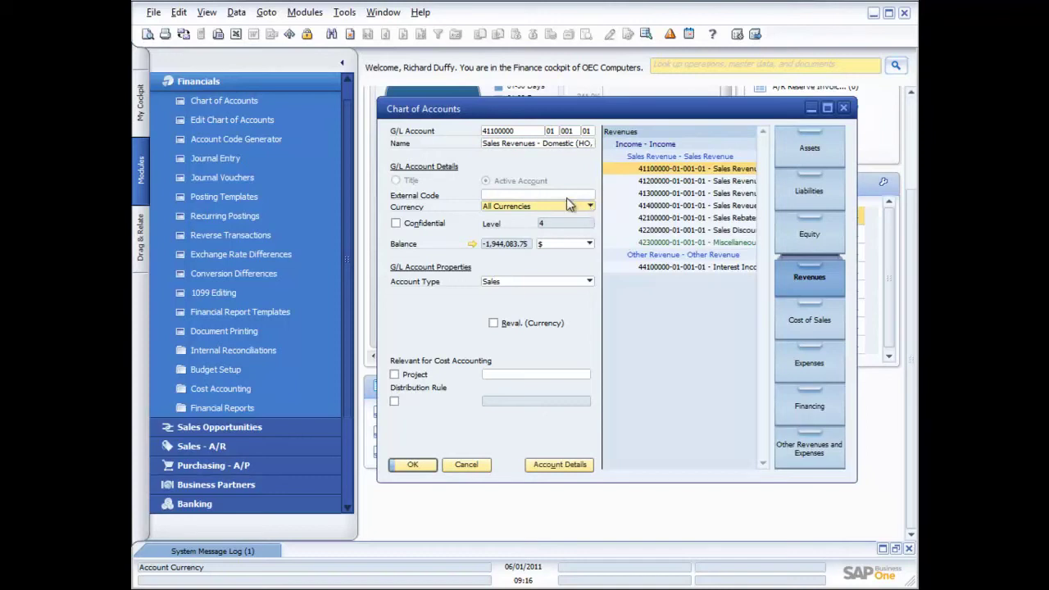
Step: Switch the Chart of Accounts to adding a new account and view the currencies offered for it
click(351, 36)
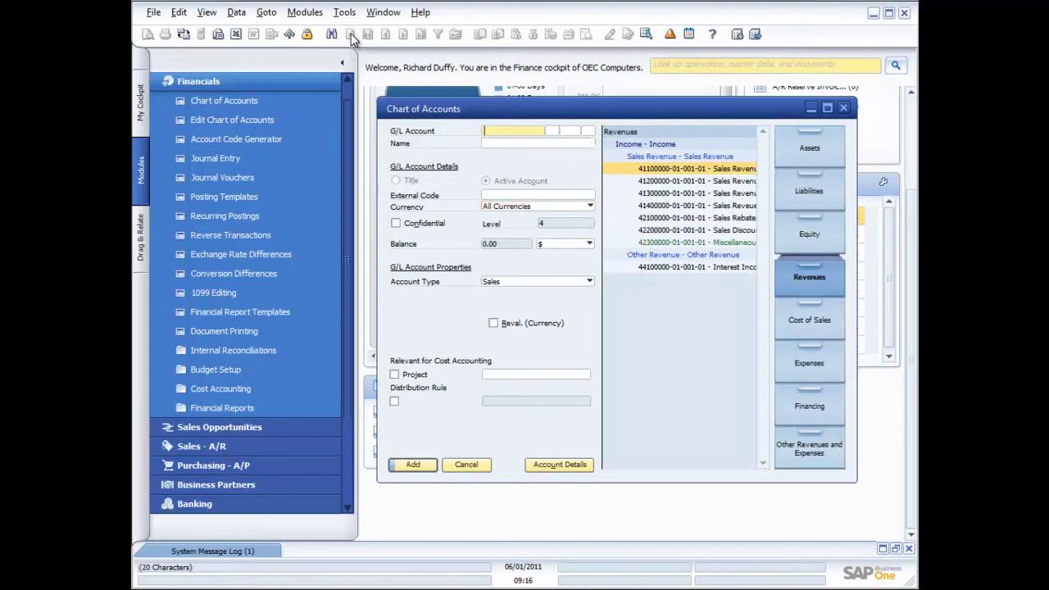
click(590, 207)
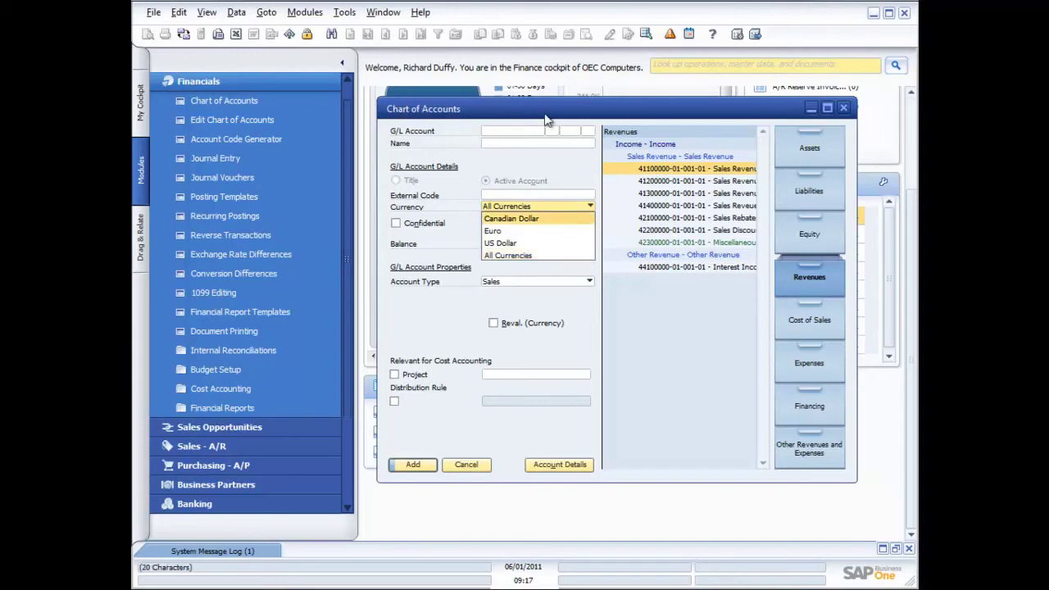
click(681, 174)
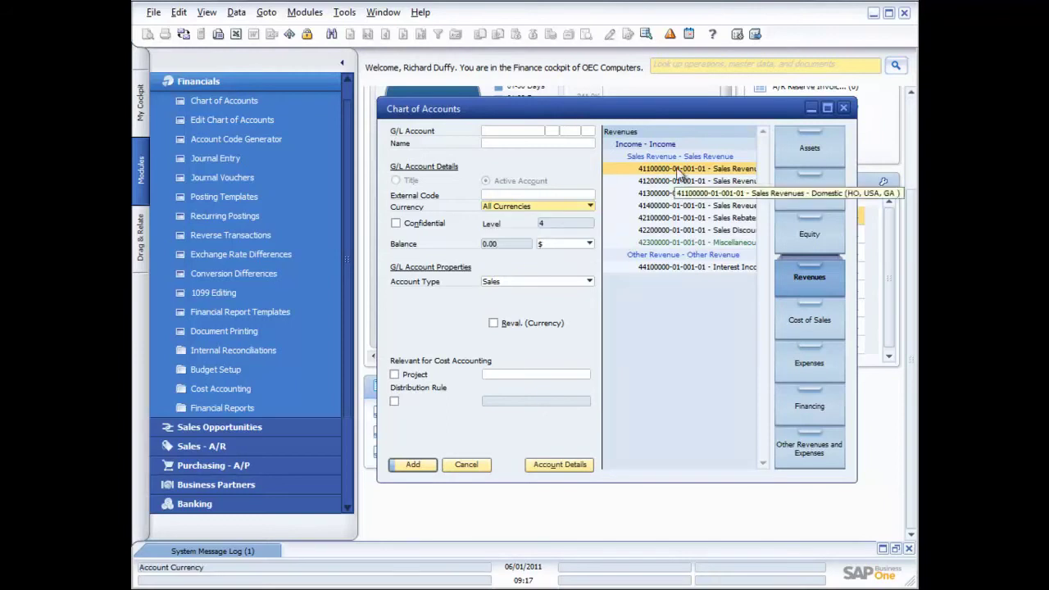
Step: Return to find mode, display the Sales Revenues - Domestic account again and open its account balance transactions
click(331, 34)
click(665, 170)
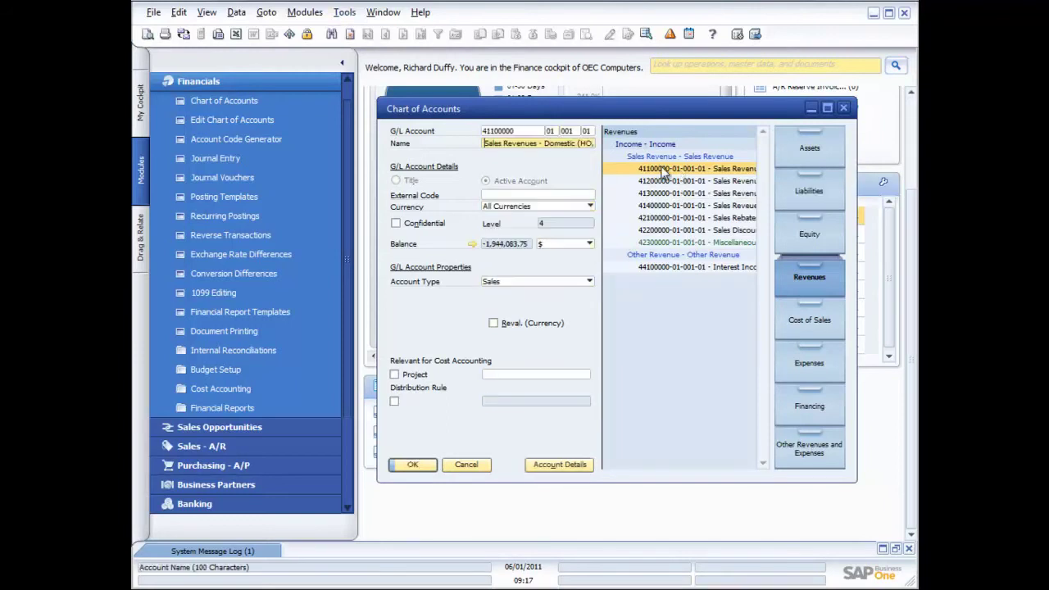
click(473, 244)
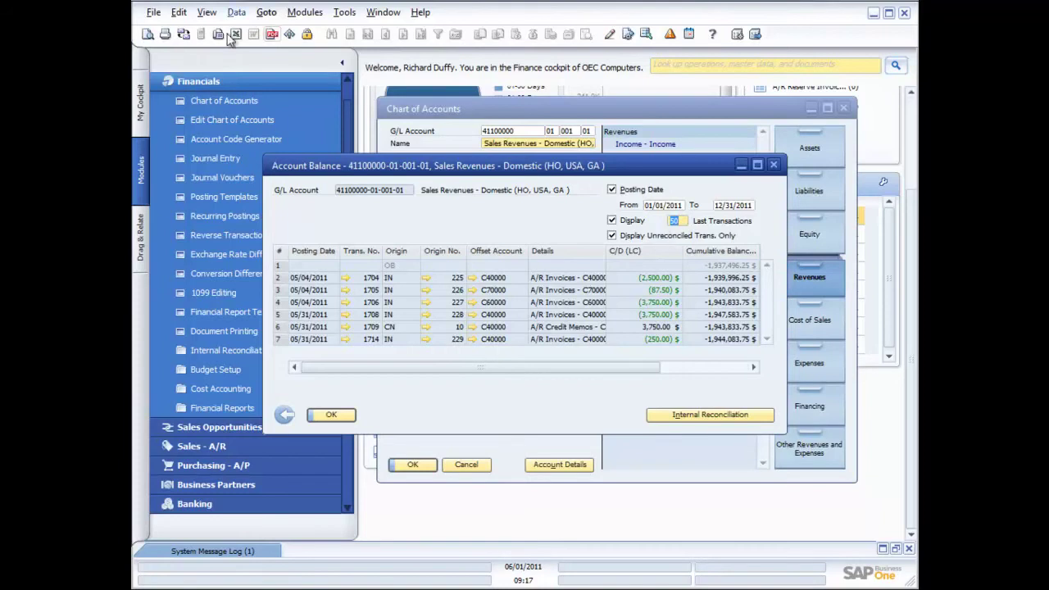
Step: Preview the printed Account Balance report for the sales revenue account, and close the preview and the balance window
click(146, 34)
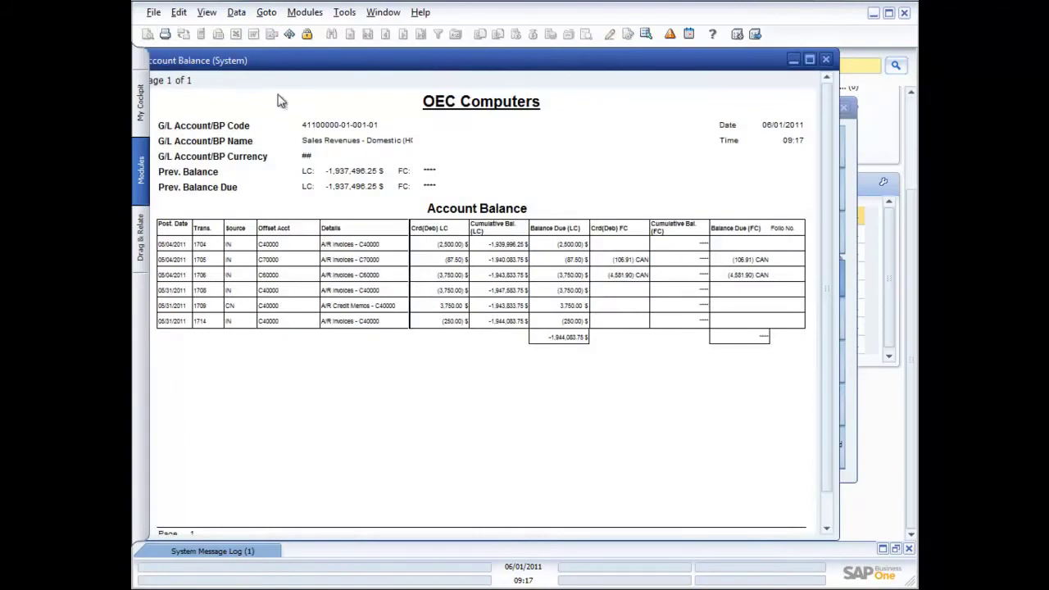
click(826, 61)
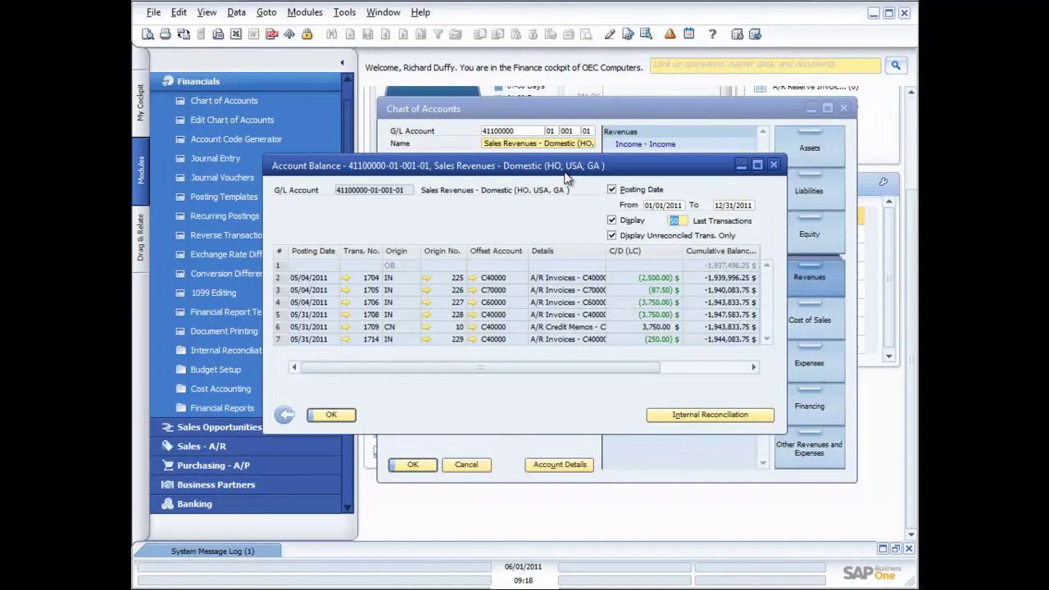
click(776, 167)
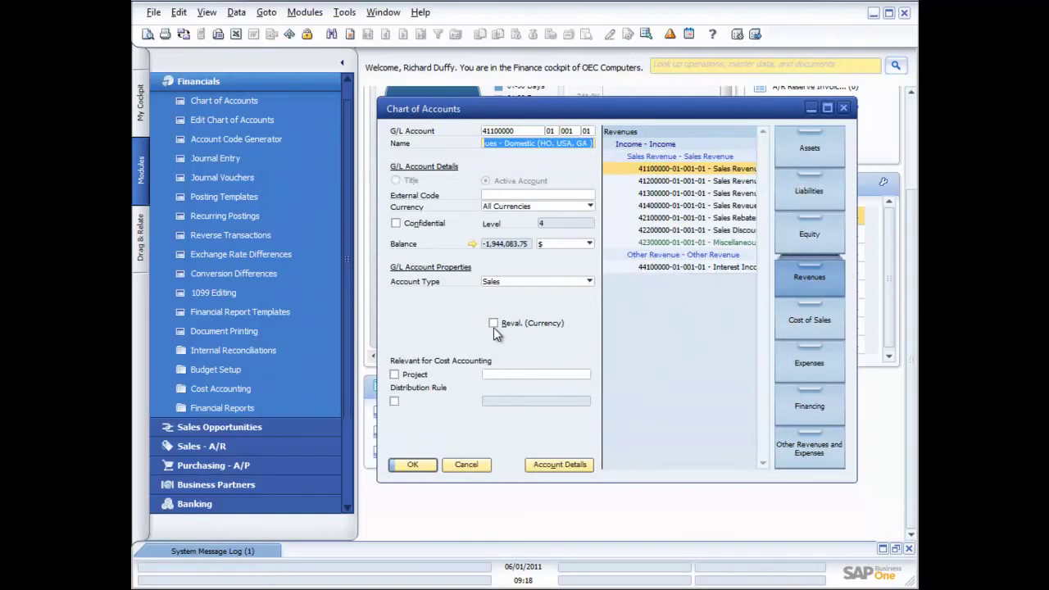
Step: Close and reopen the Chart of Accounts to view its Assets accounts, and close it again
click(847, 110)
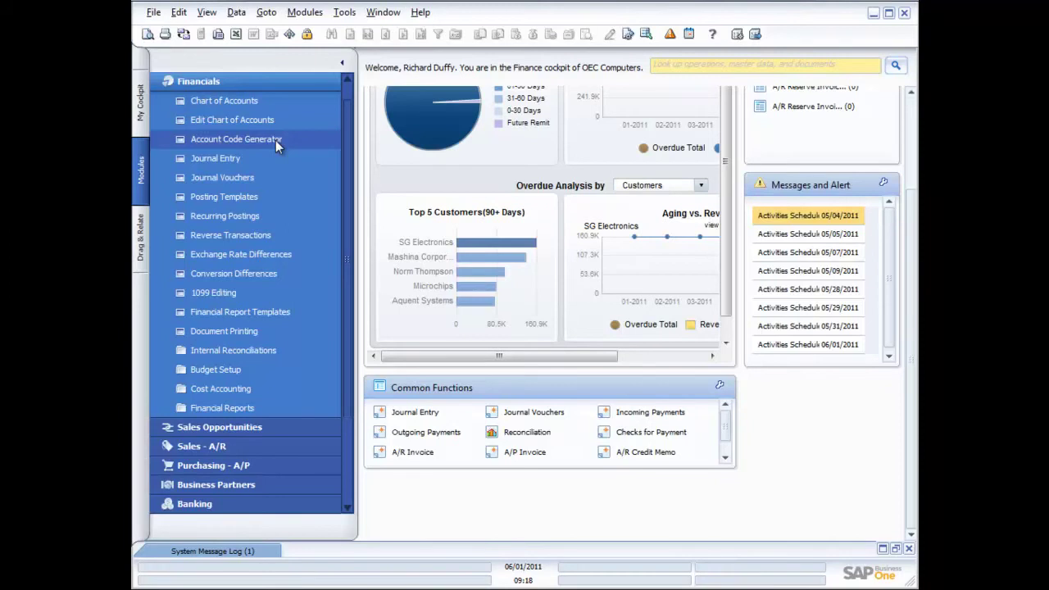
click(222, 100)
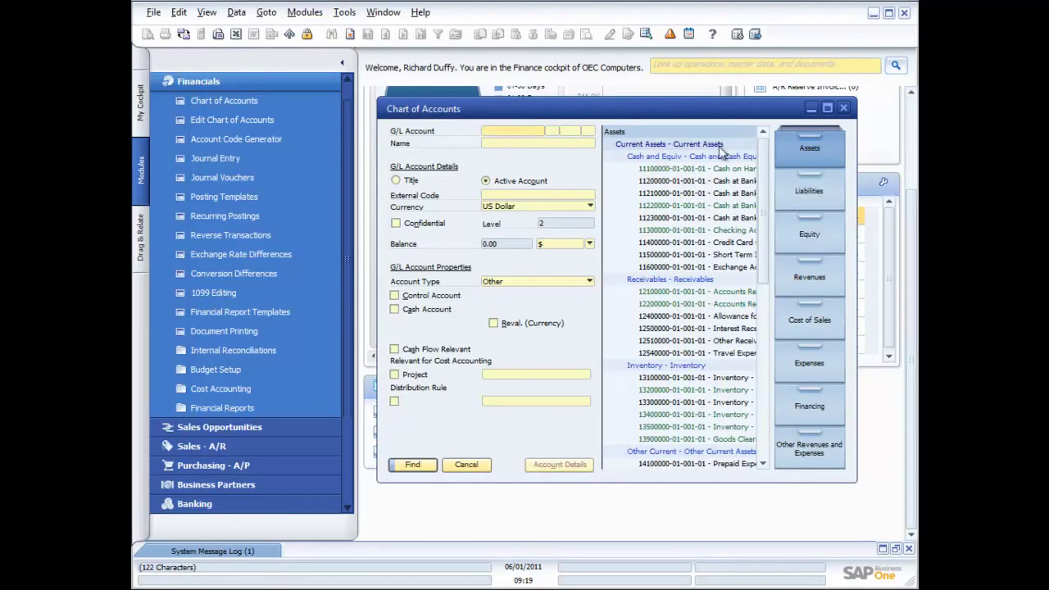
click(842, 109)
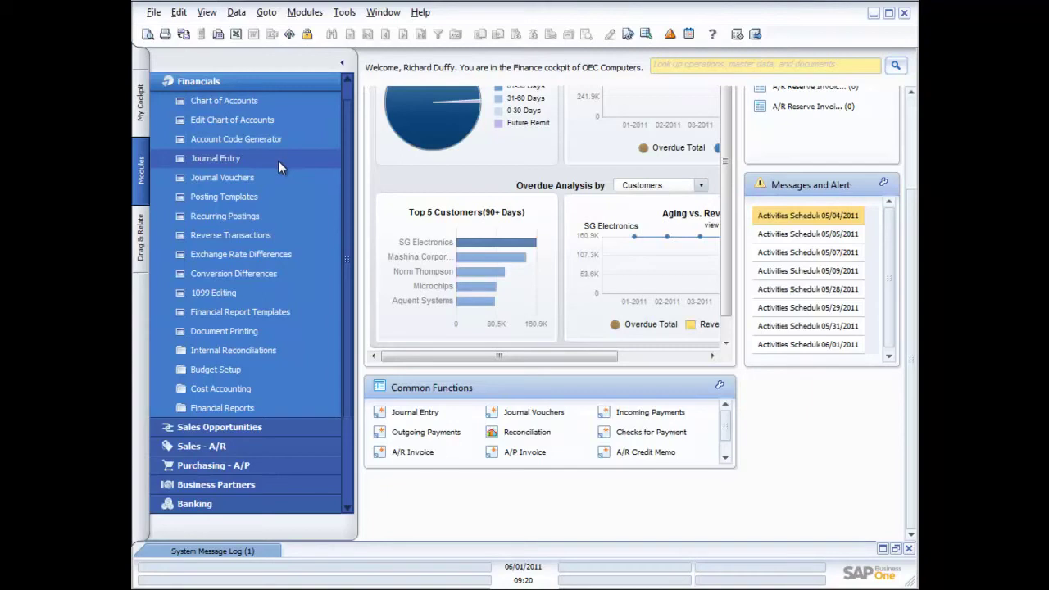
Step: Open a new Journal Entry from the Financials module and check the available numbering series
click(216, 162)
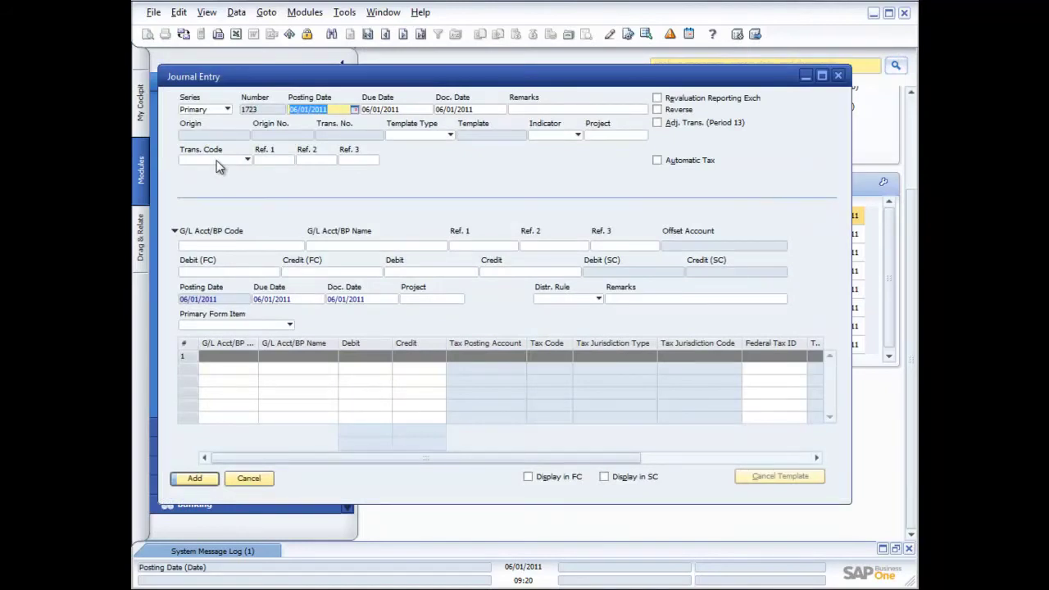
click(227, 110)
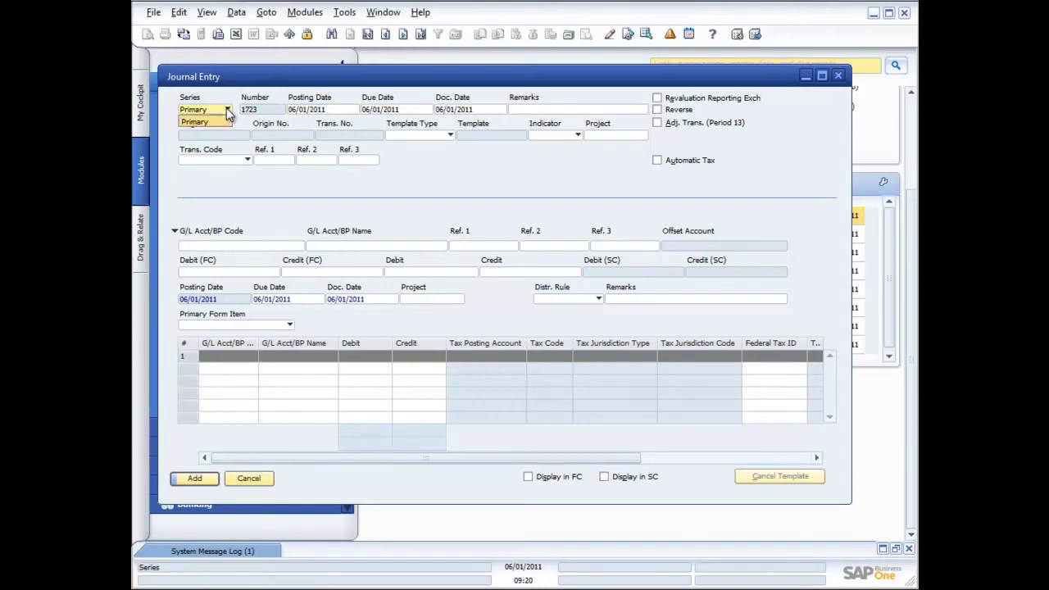
click(229, 113)
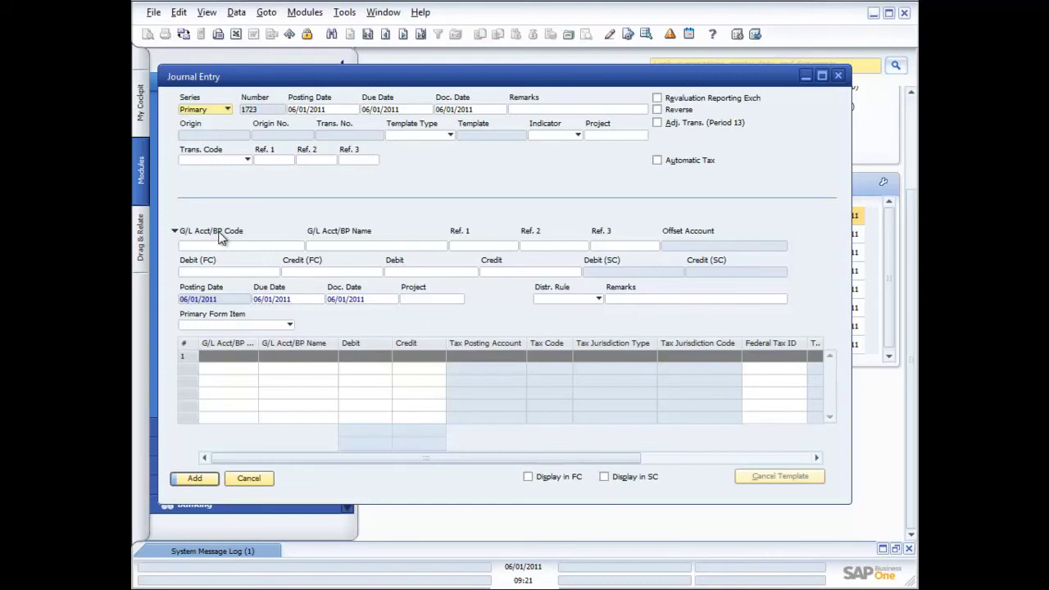
Step: Examine the journal entry's template type and transaction code choices and the form's related activity, journal and ledger commands
click(450, 137)
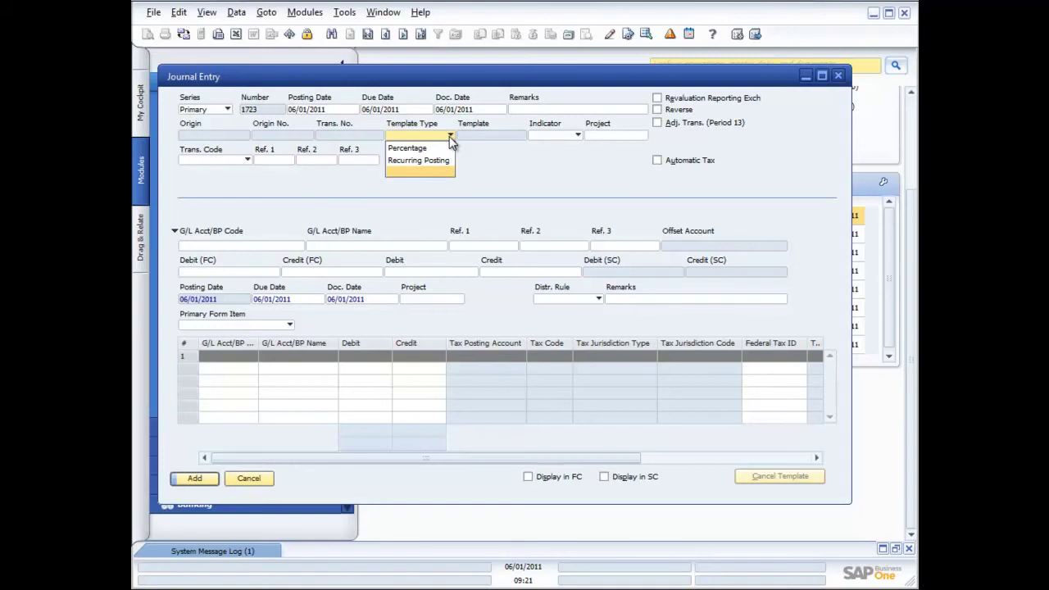
click(517, 164)
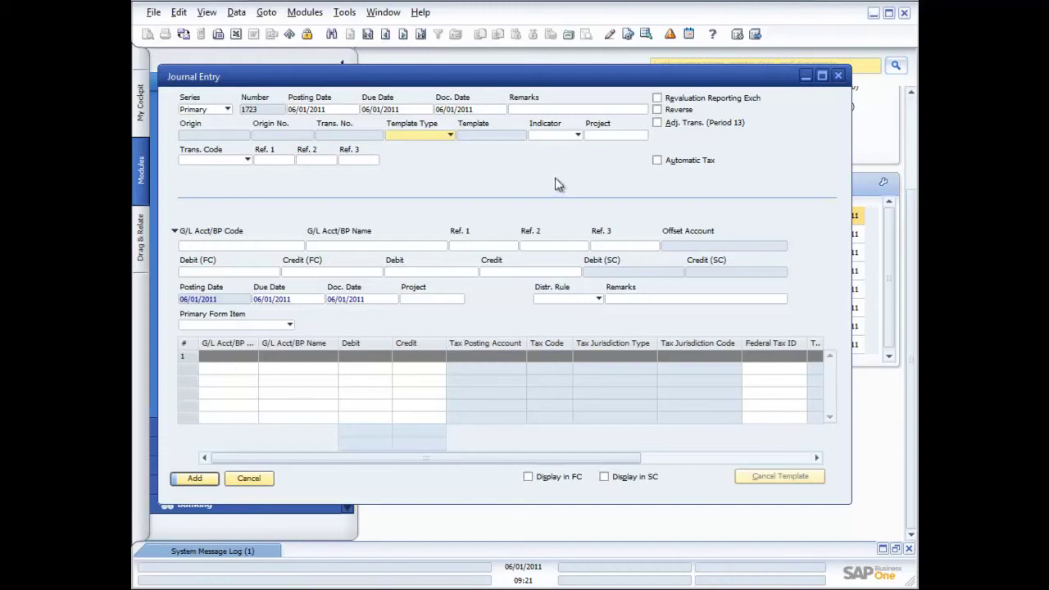
click(246, 160)
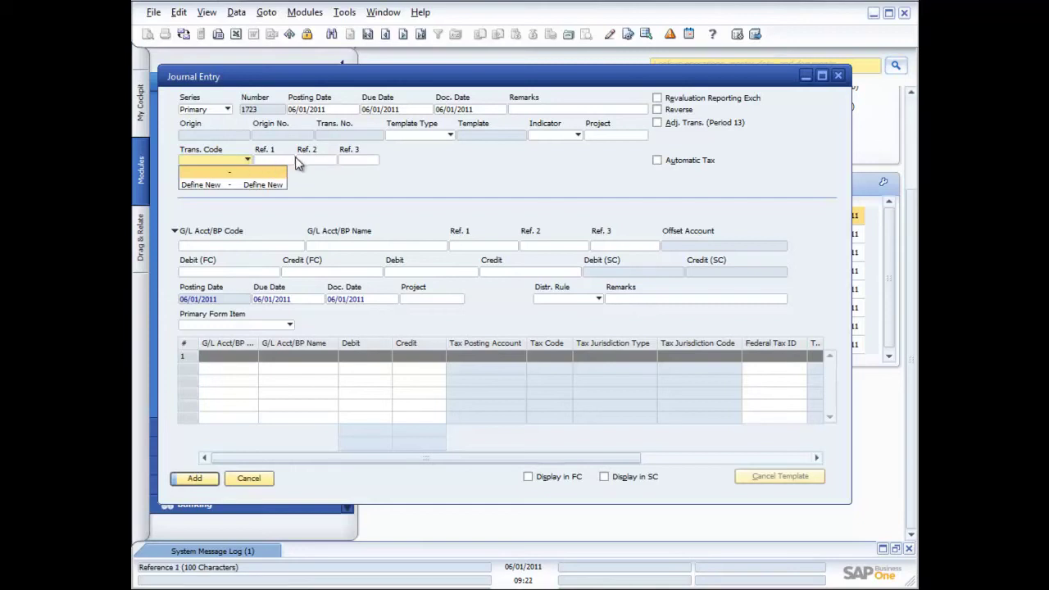
click(368, 179)
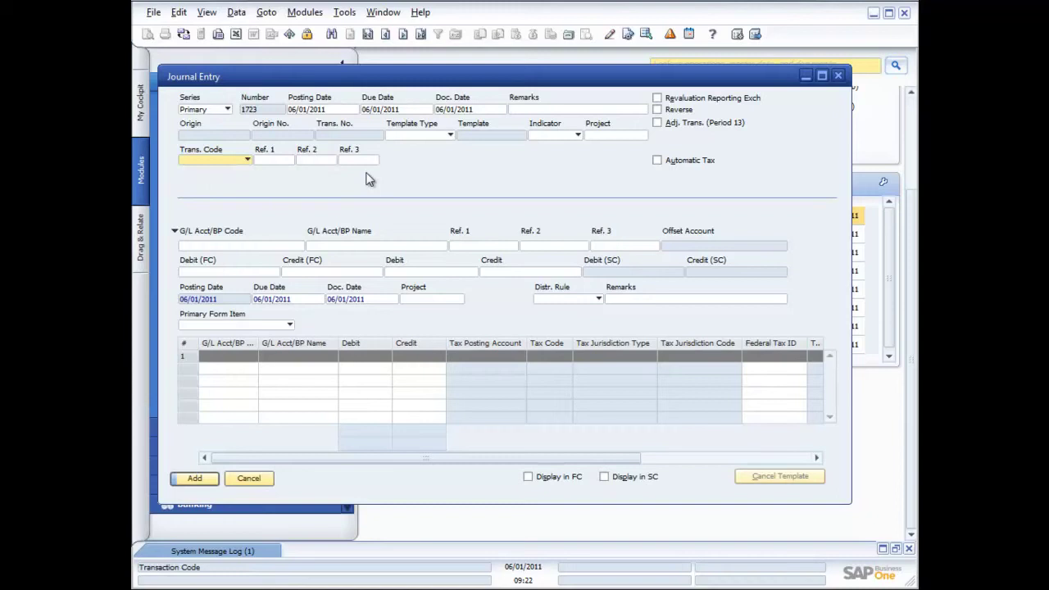
right_click(439, 177)
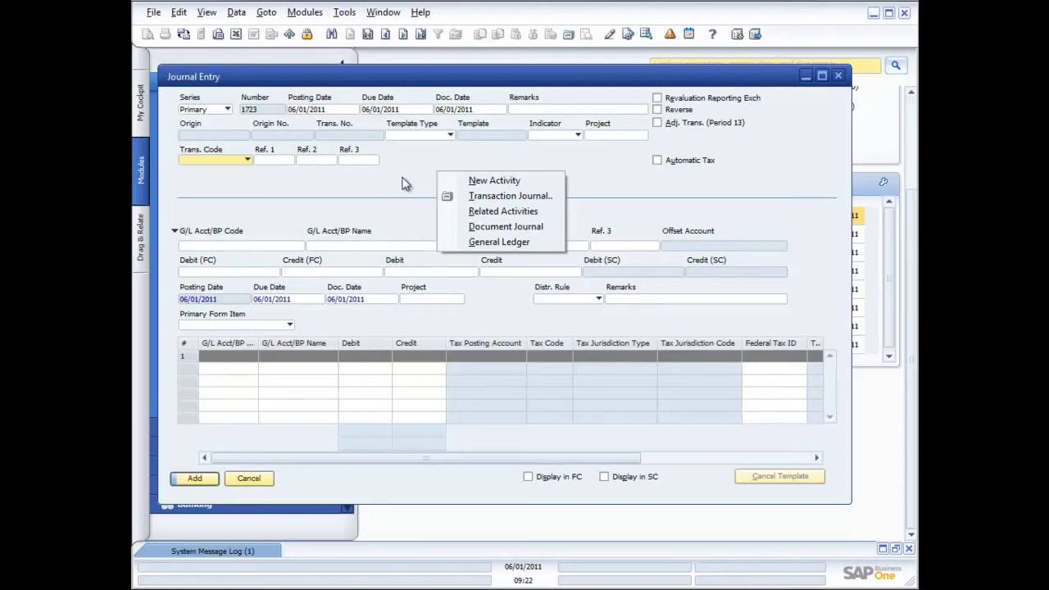
click(394, 184)
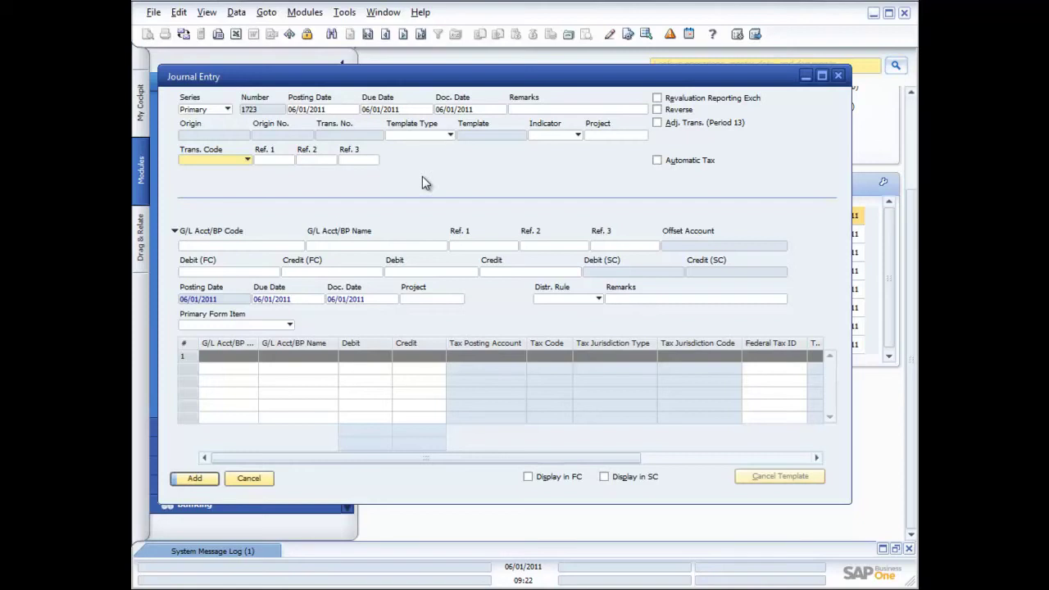
Step: Create a new activity from the journal entry and set its activity kind to Note
right_click(444, 172)
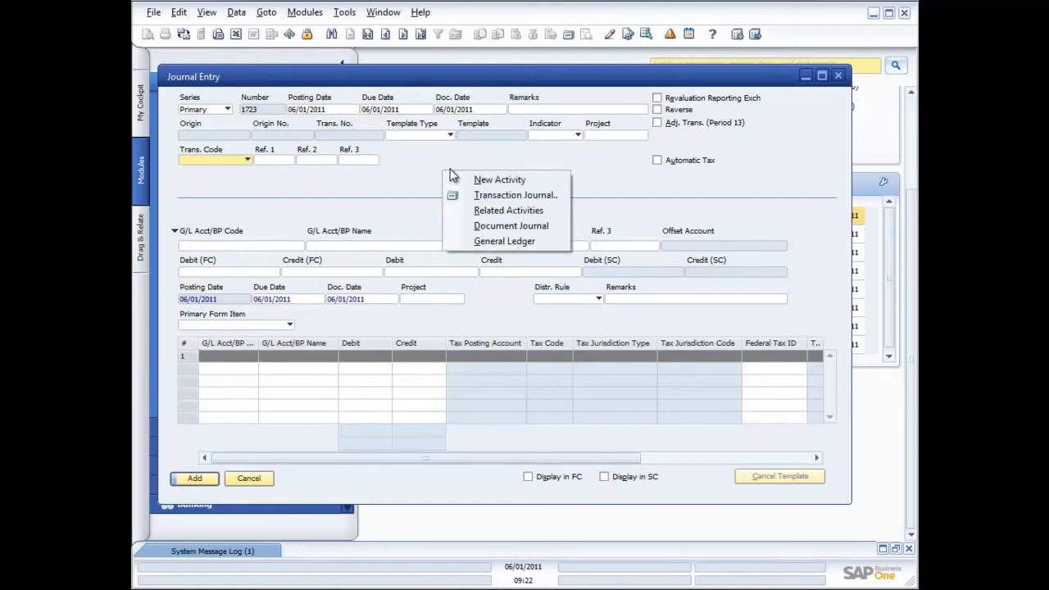
click(492, 180)
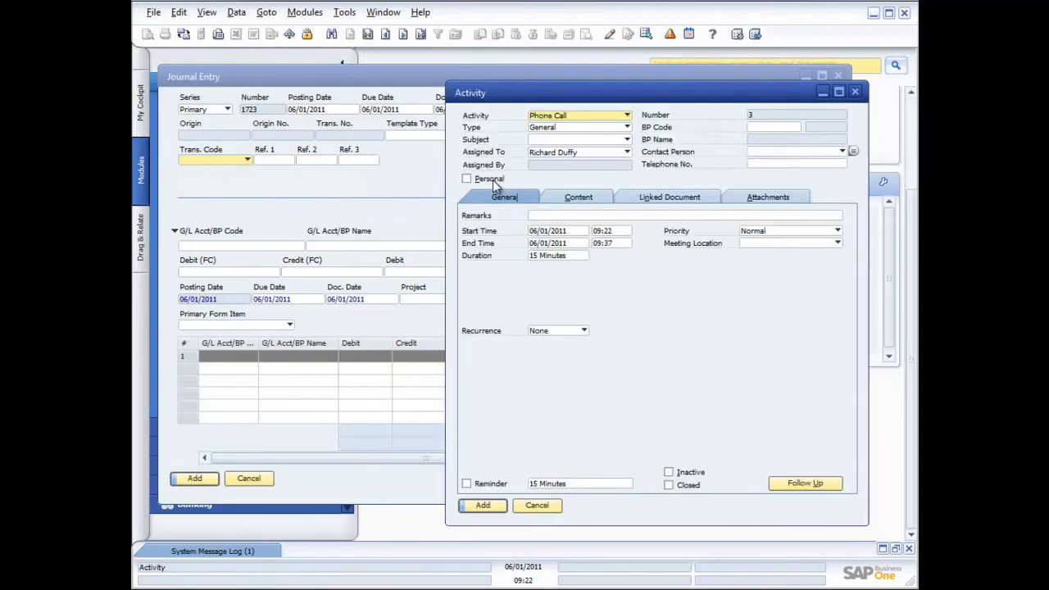
click(626, 116)
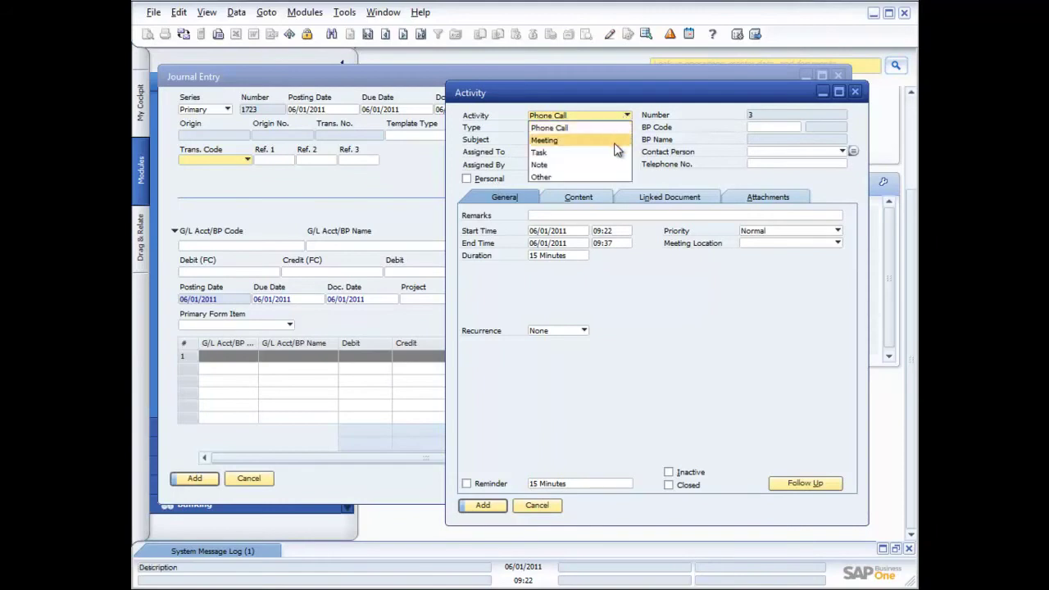
click(576, 168)
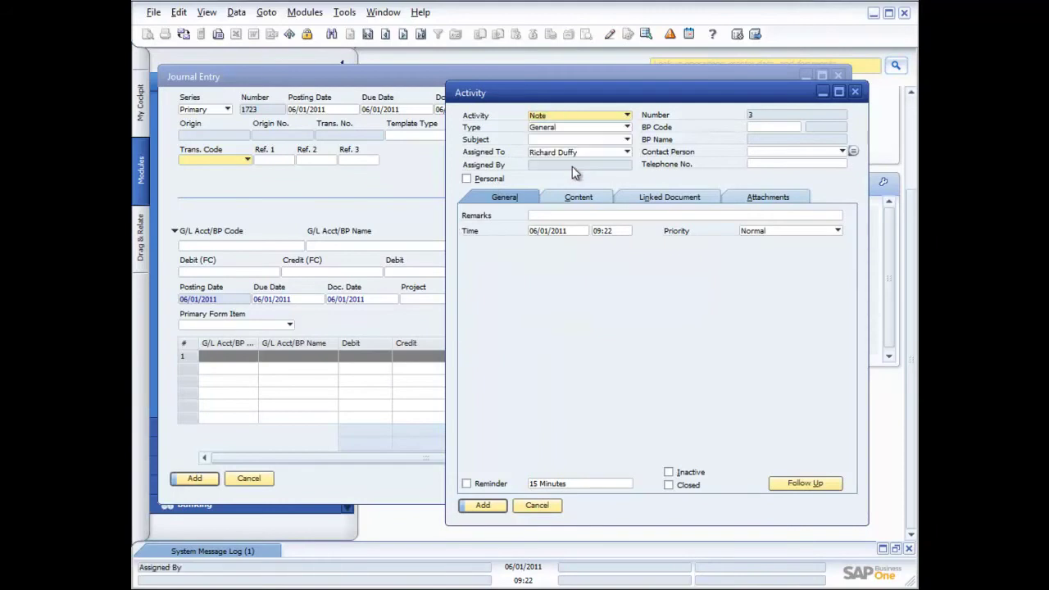
Step: Define a new activity type named Auditors Note and assign it to the activity
click(626, 128)
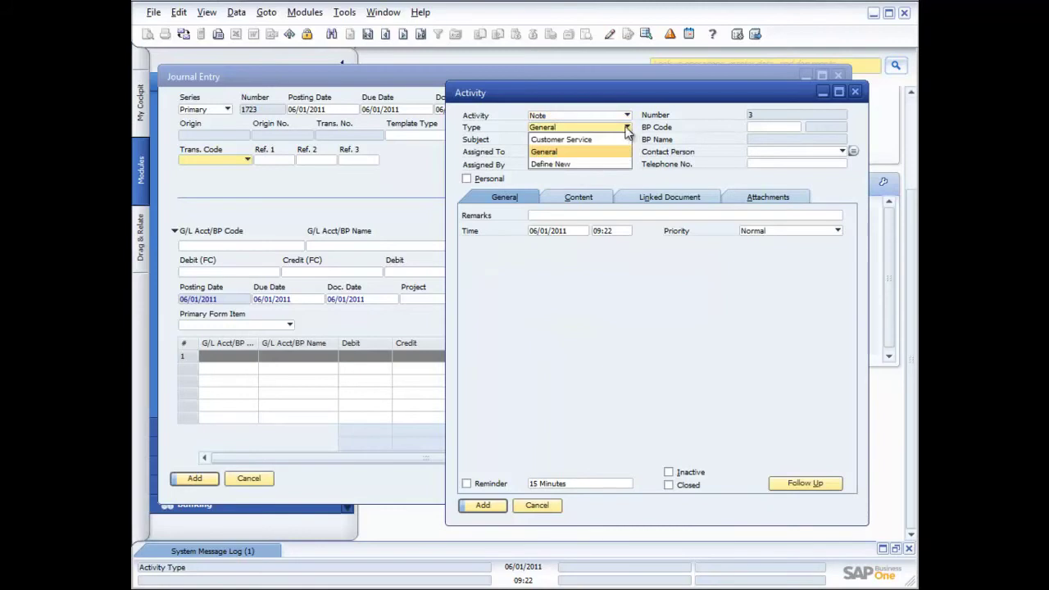
click(549, 164)
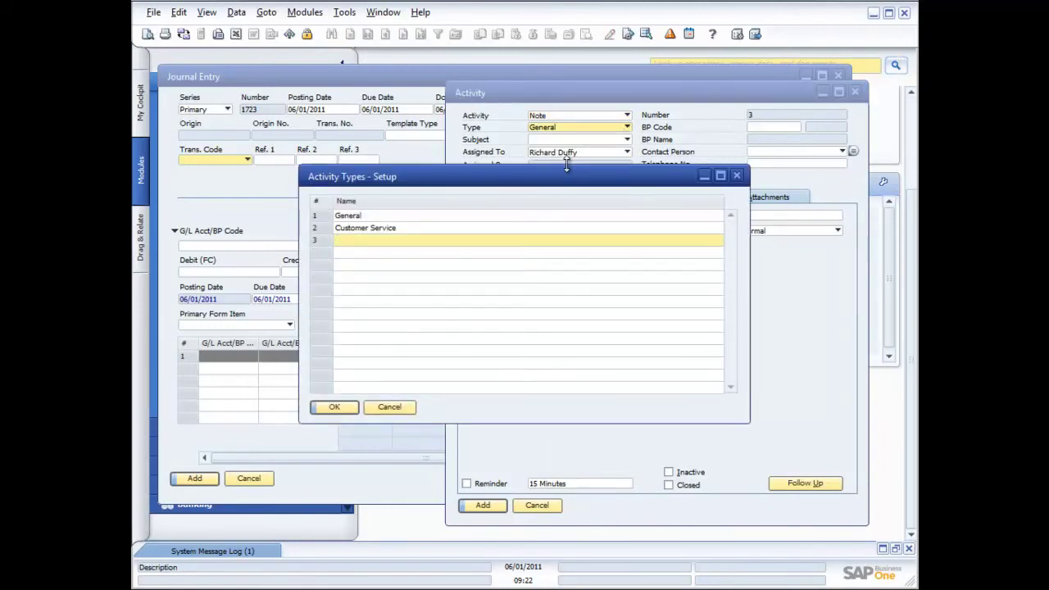
text(Aud)
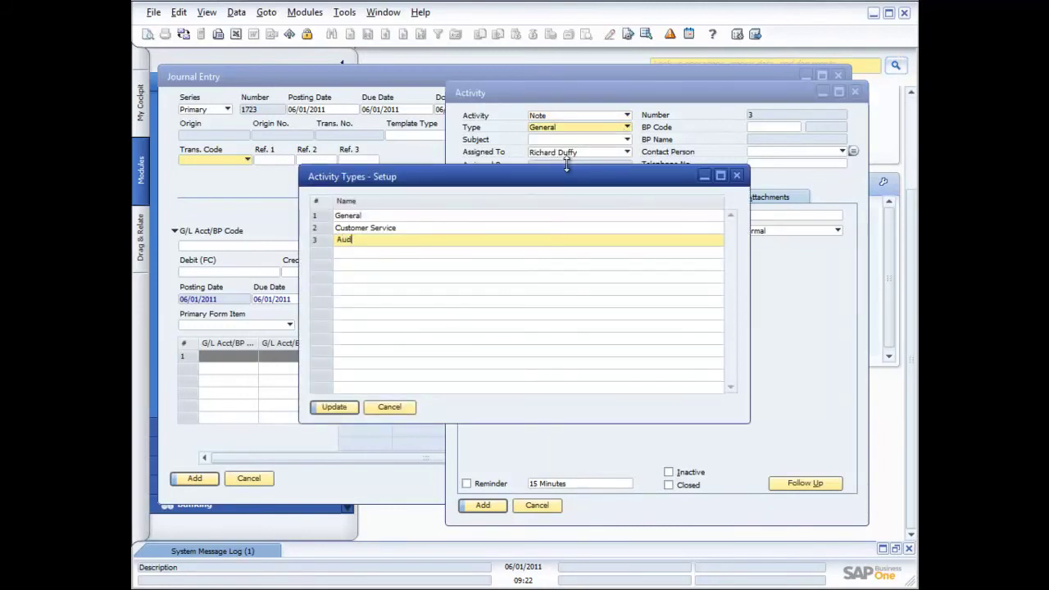
text(itors Note)
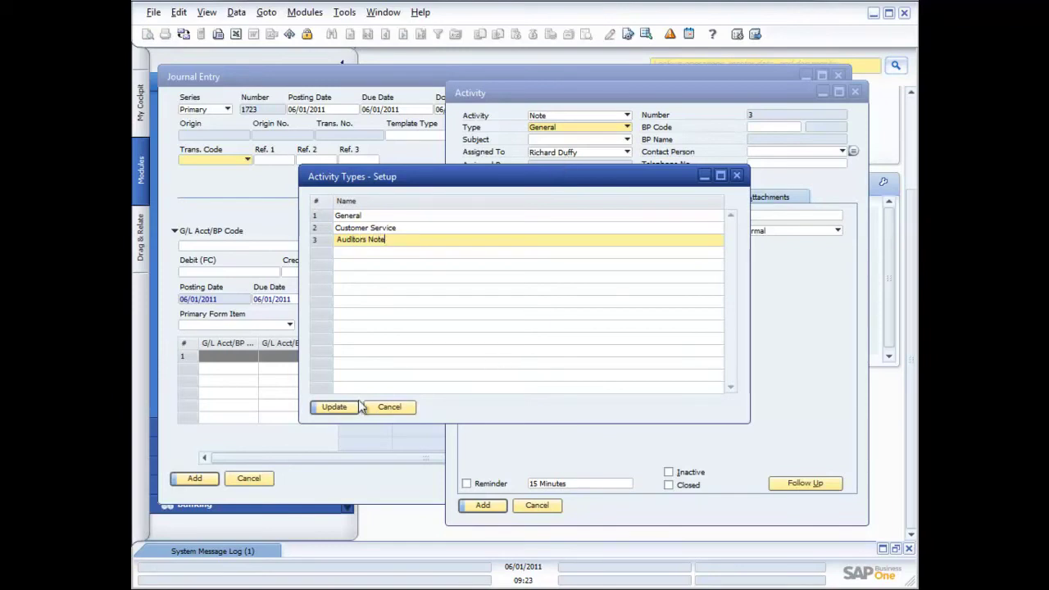
click(334, 407)
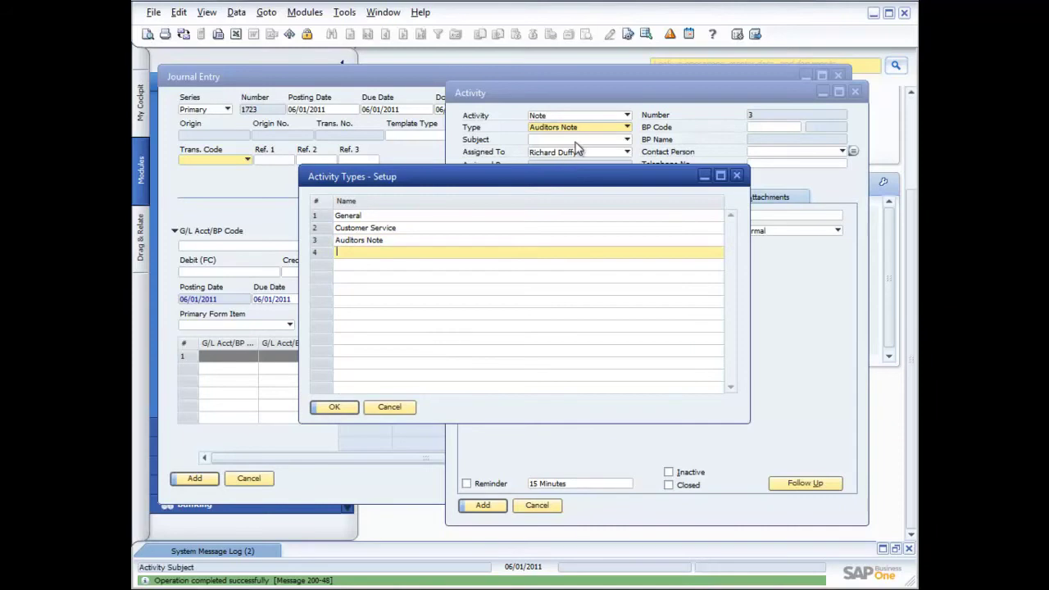
click(336, 406)
Step: Define a new activity subject named Adjustment Required for the Auditors Note type and assign it to the activity
click(627, 139)
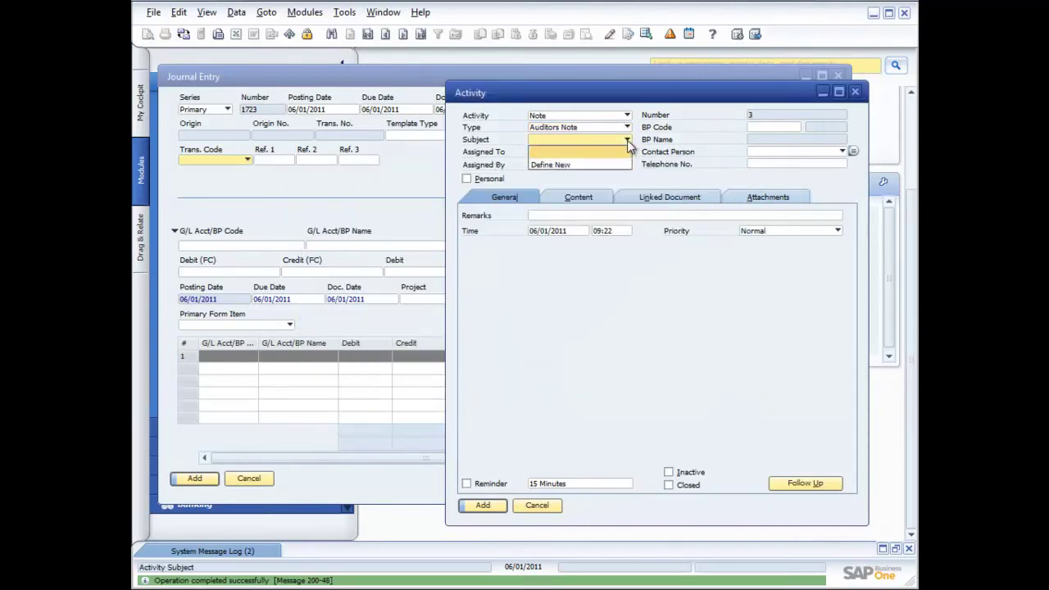
click(576, 165)
text(Adjust)
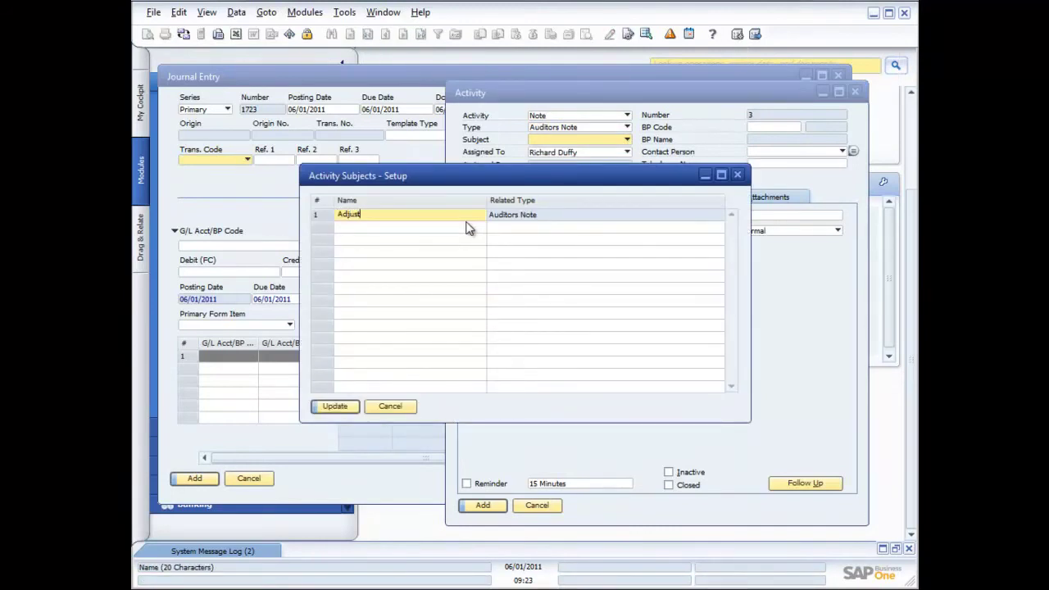
text(ment Required)
click(335, 406)
click(335, 405)
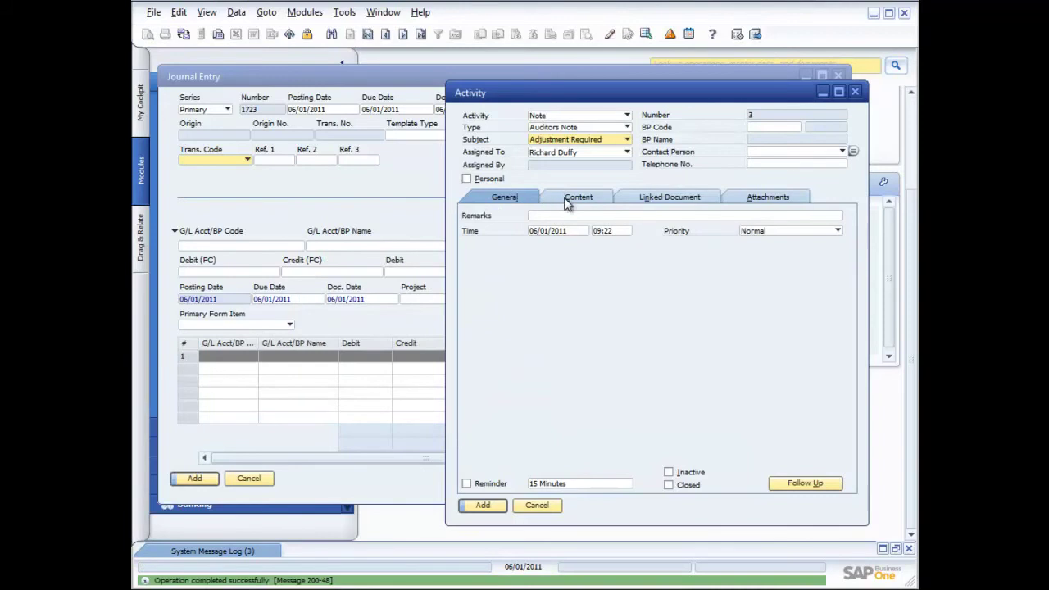
Step: Review the activity's content, general details, linked document and attachments, and cancel the activity without adding it
click(567, 200)
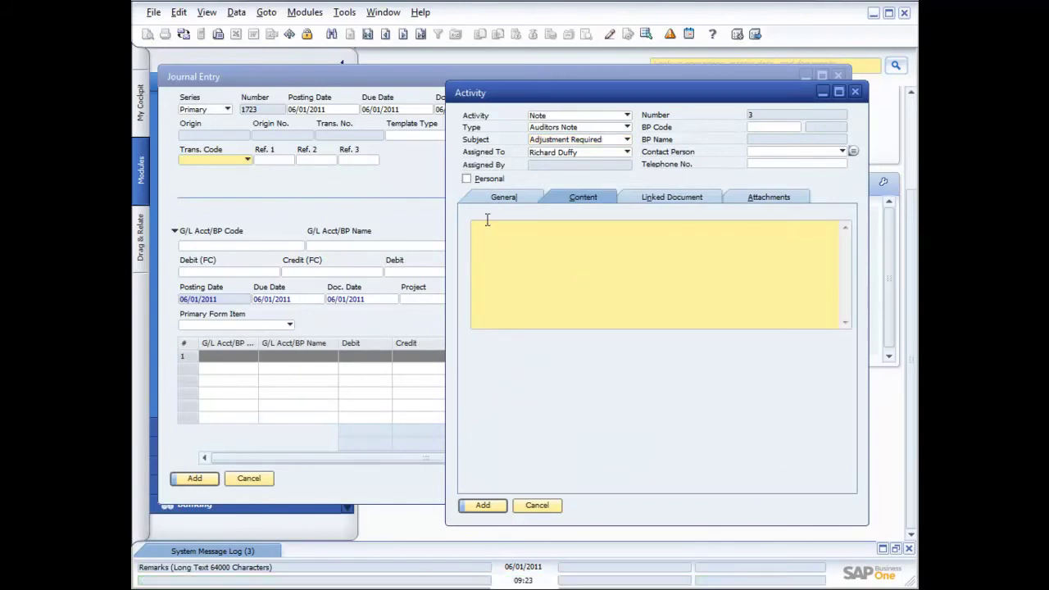
click(500, 197)
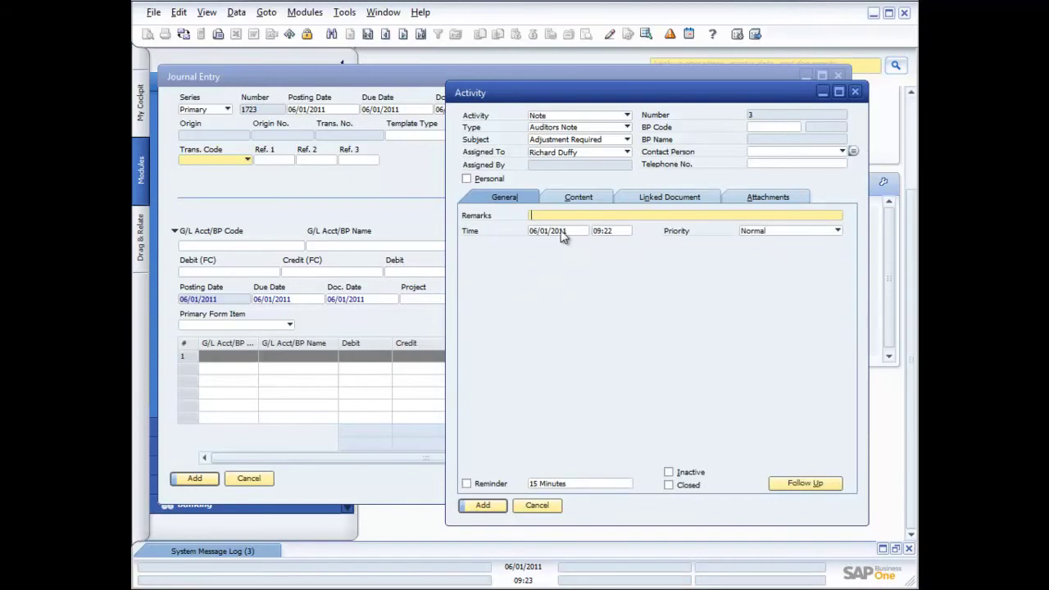
click(667, 197)
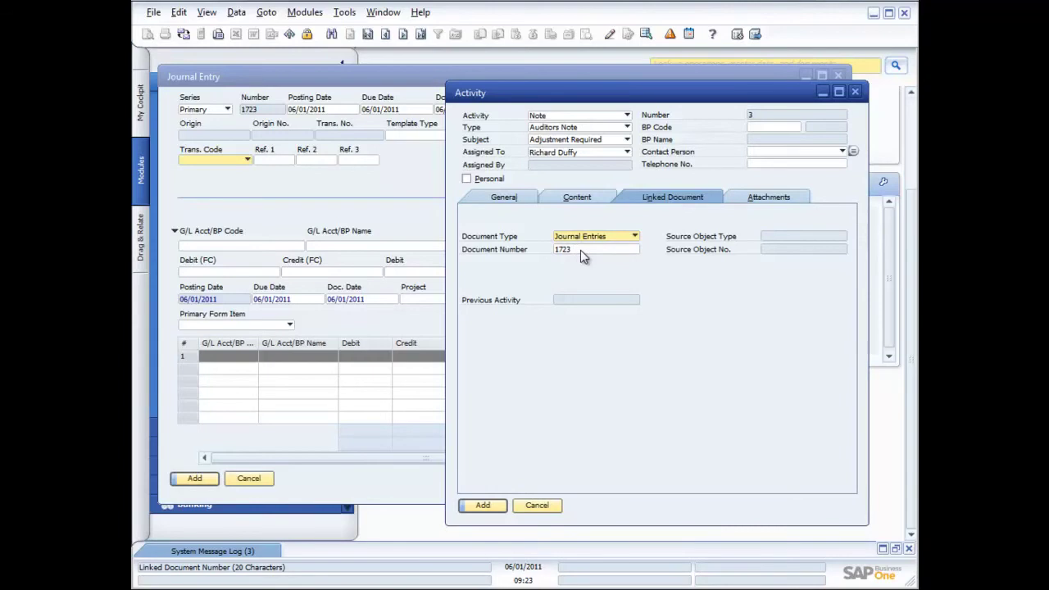
click(765, 200)
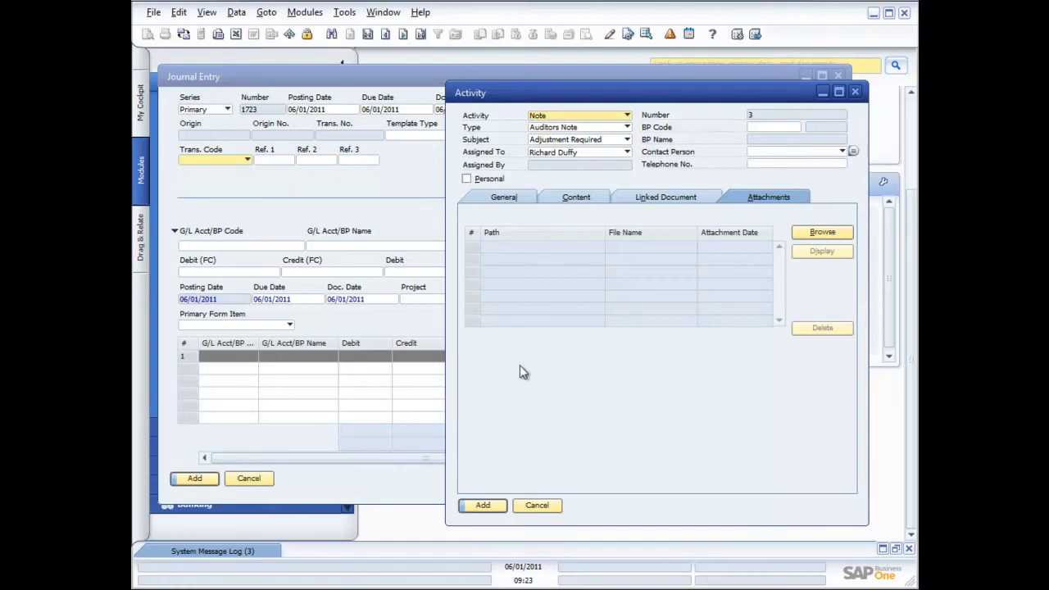
click(531, 504)
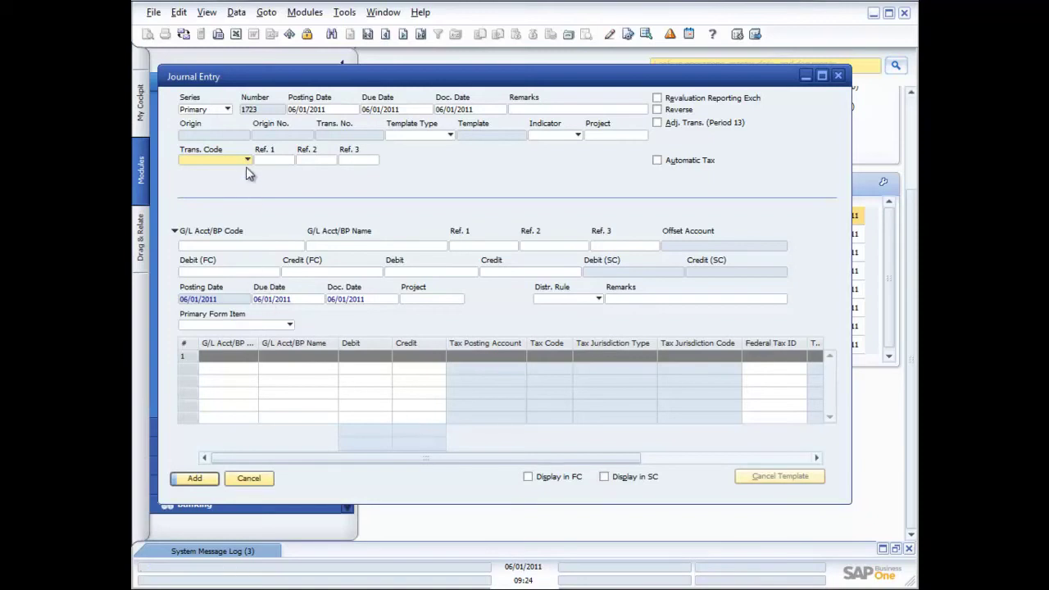
Step: Open the G/L account list for the journal entry's first line and sort it by account number, and finally by account name
click(237, 246)
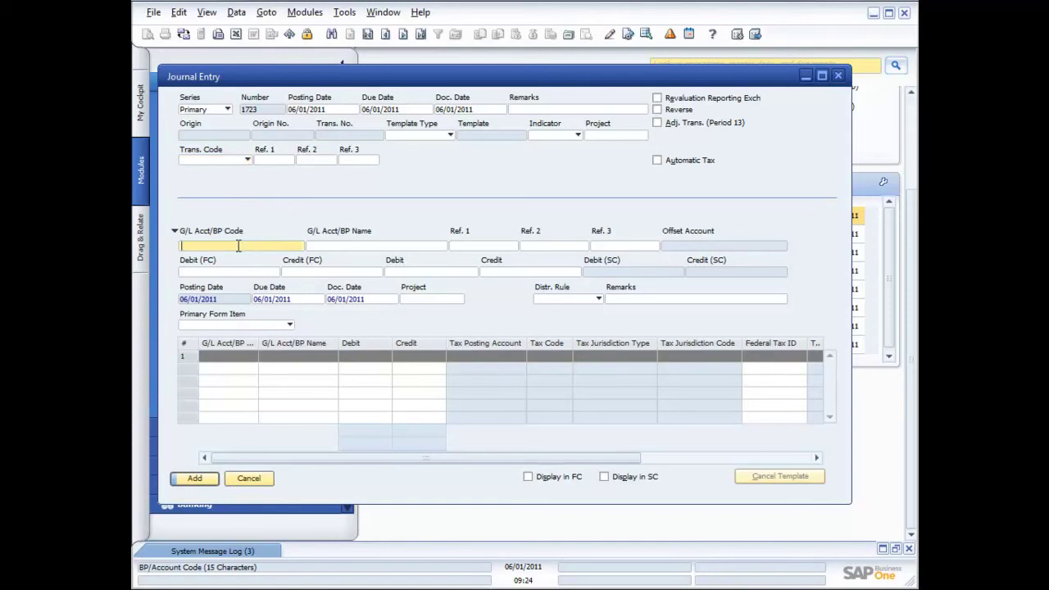
key(Tab)
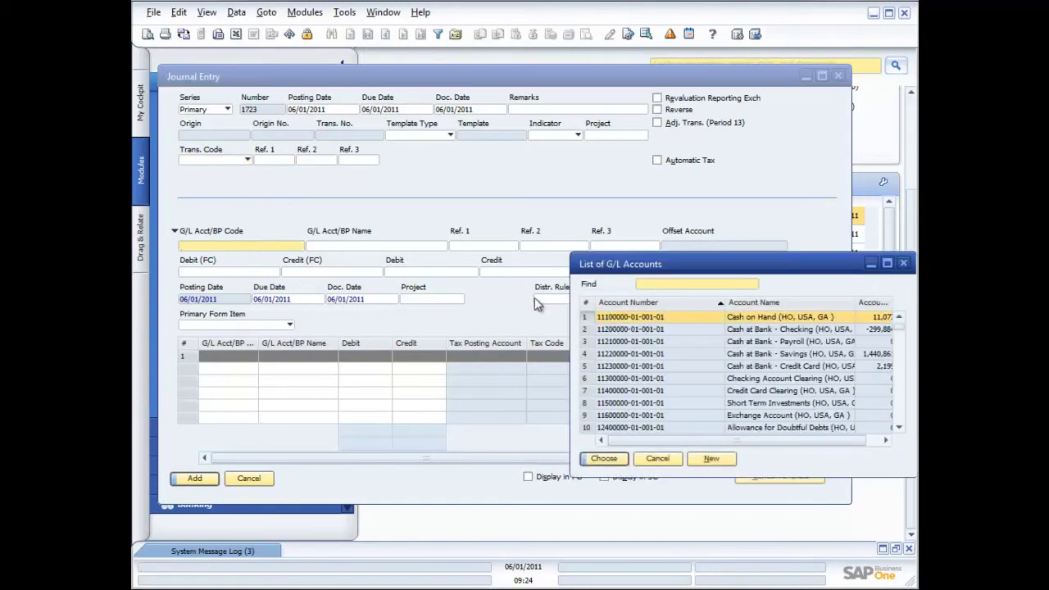
drag(704, 267, 624, 181)
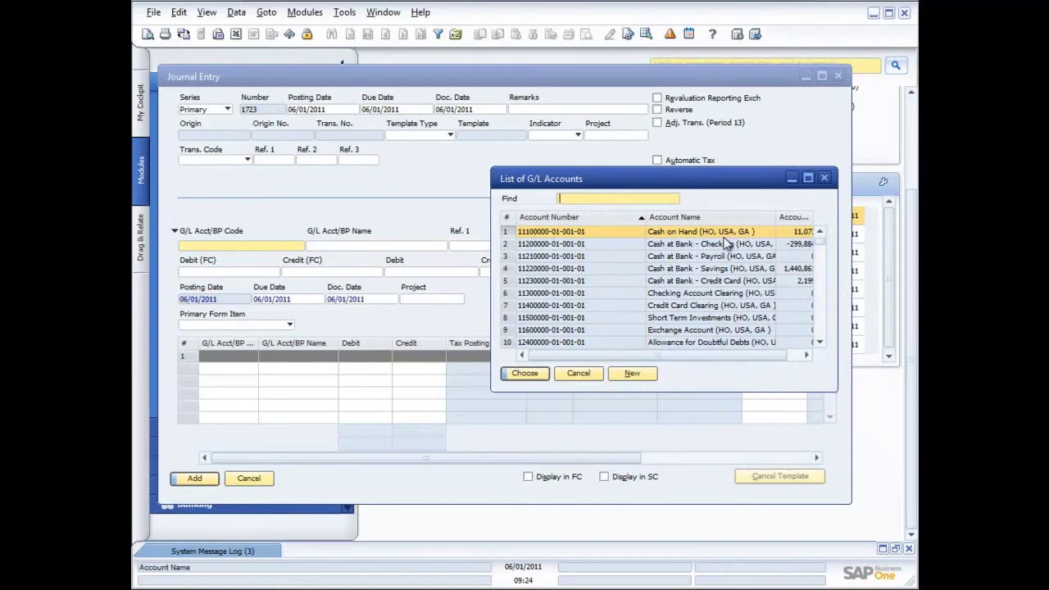
double_click(578, 220)
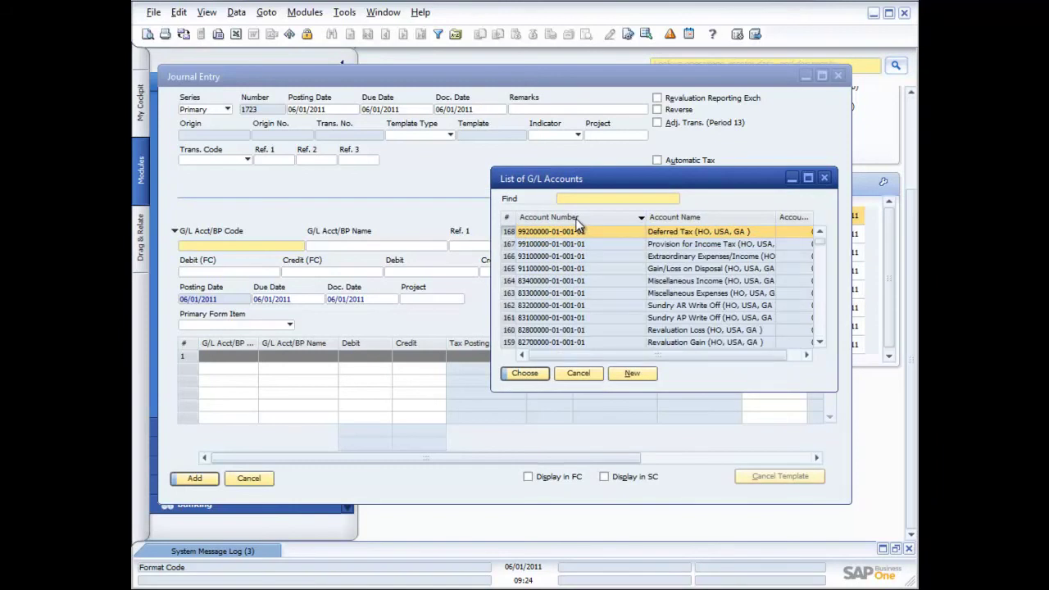
double_click(693, 217)
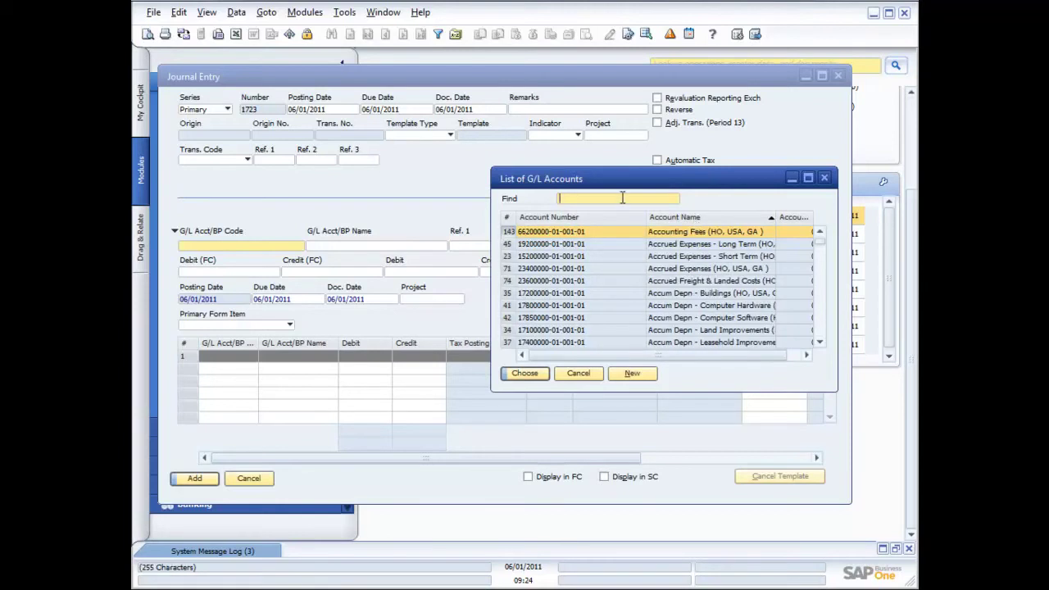
Step: Search the G/L account list by name for Re, Sales and Income, and shorten the last term to Inco
text(Re)
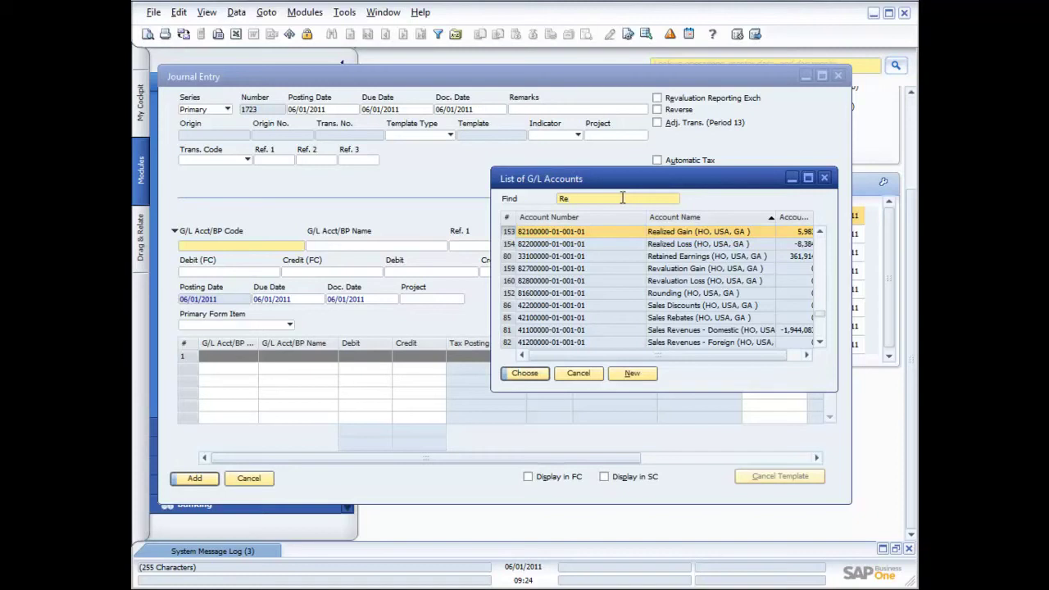
key(BackSpace)
key(BackSpace)
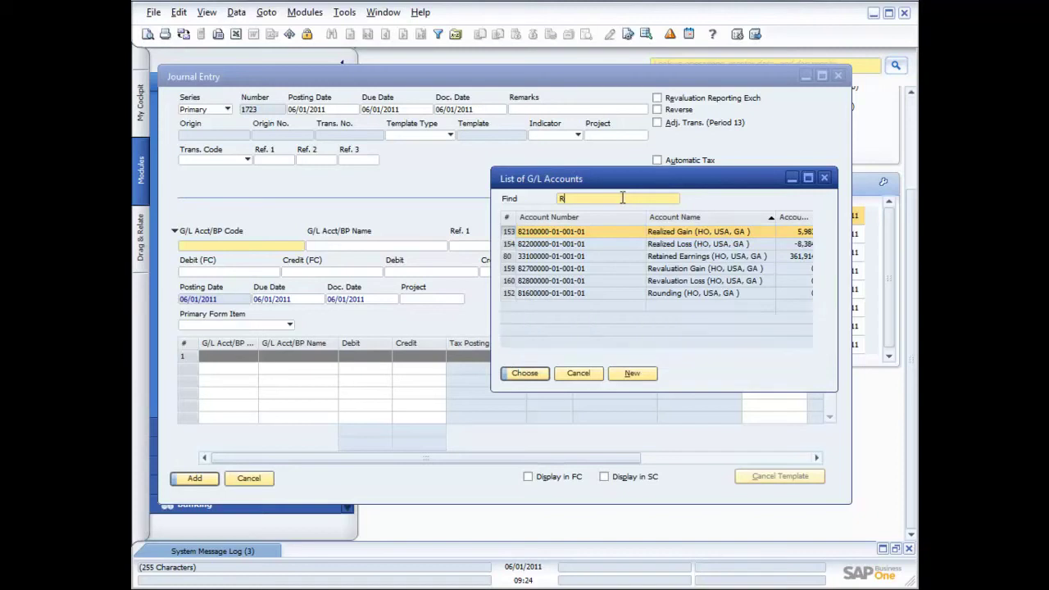
text(Sales)
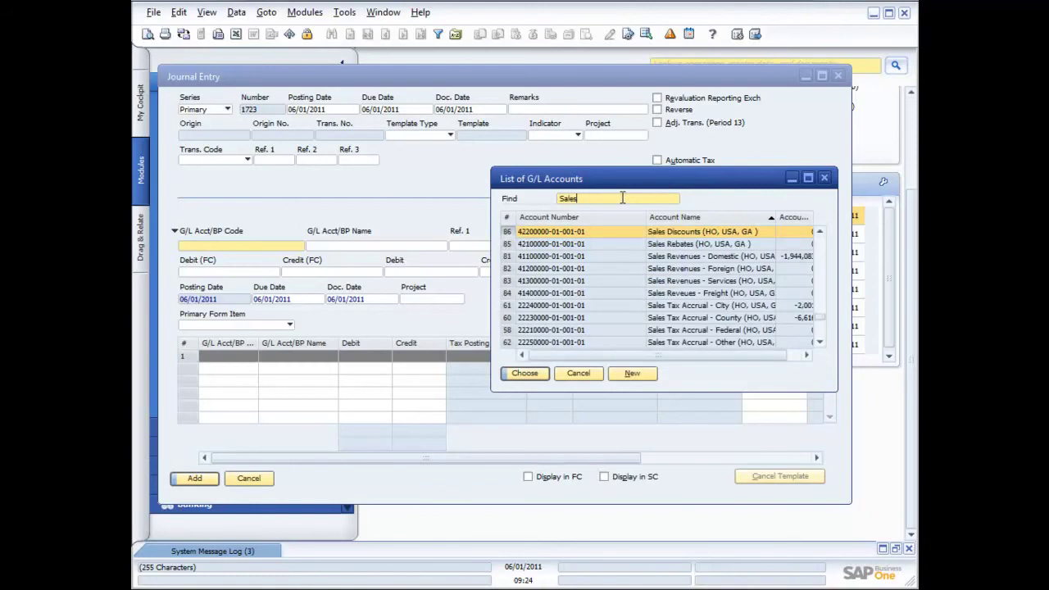
key(BackSpace)
key(BackSpace)
key(BackSpace)
key(BackSpace)
key(BackSpace)
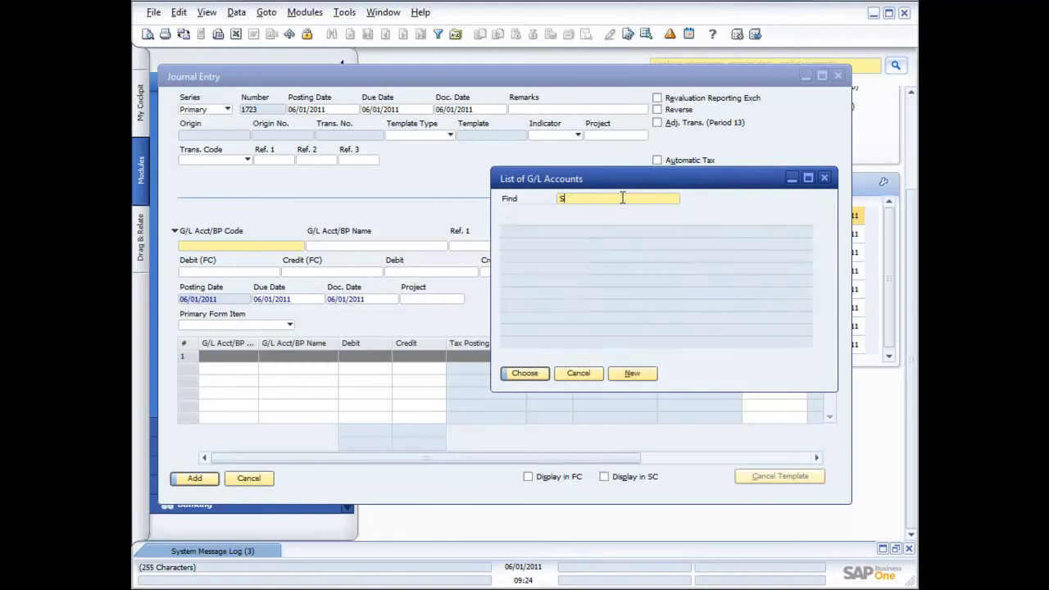
text(Income)
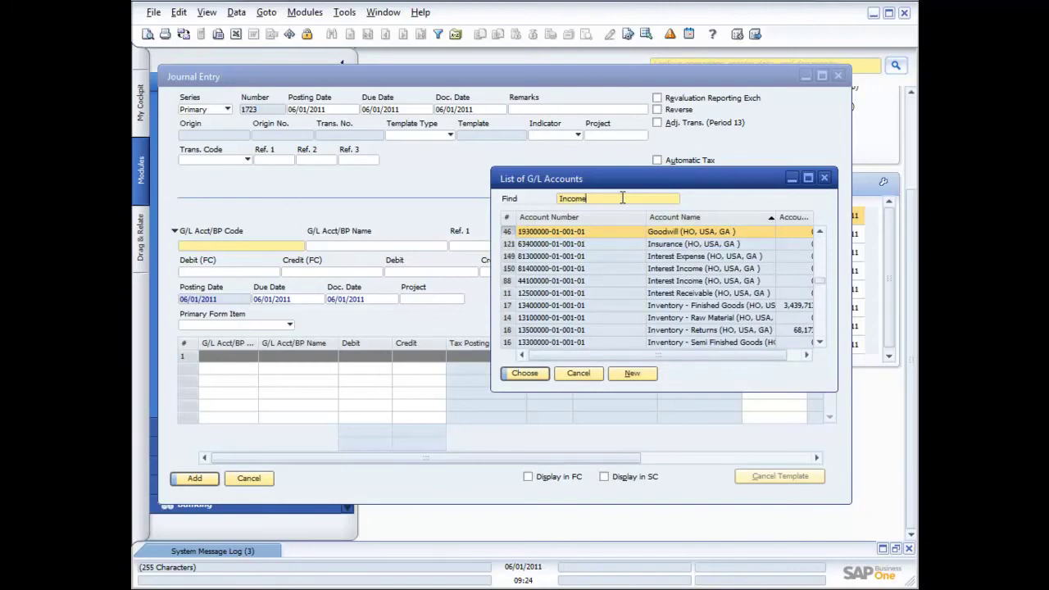
key(BackSpace)
key(BackSpace)
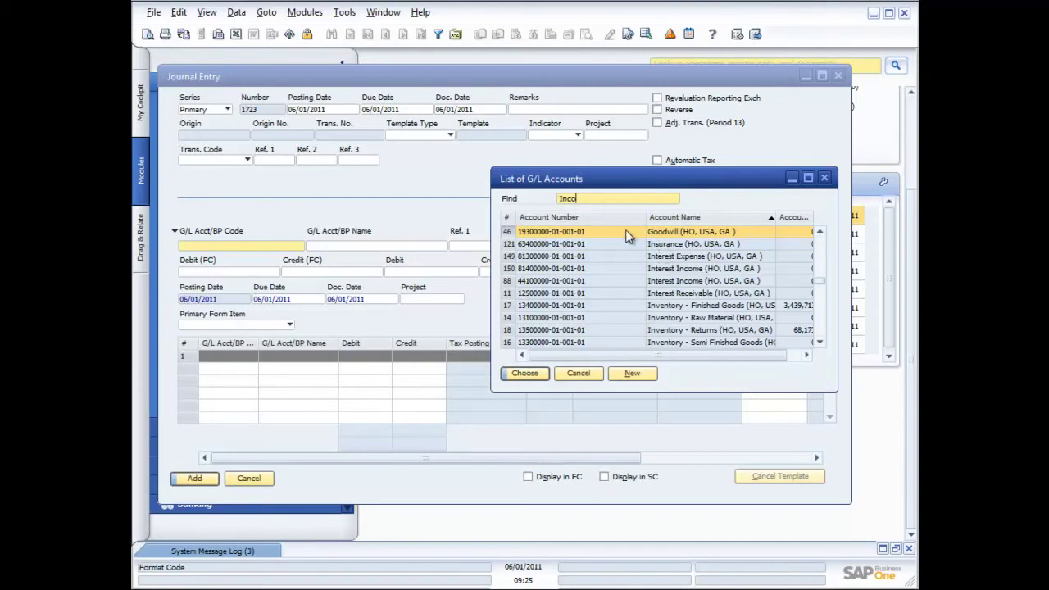
Step: Choose the Goodwill account for the first journal line and set its Ref. 1 to 34445
double_click(627, 236)
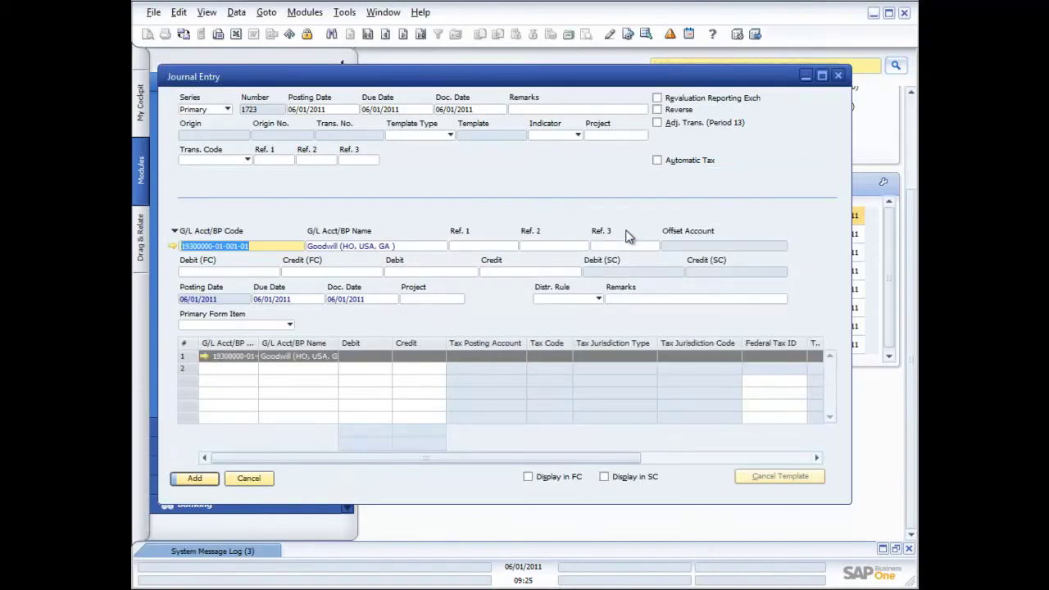
click(472, 244)
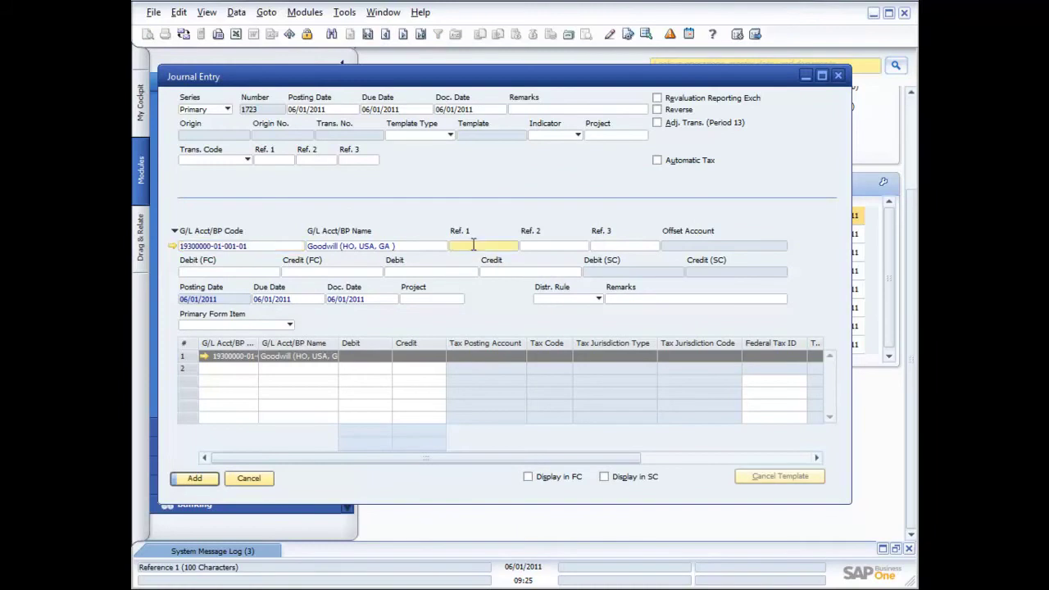
text(34445)
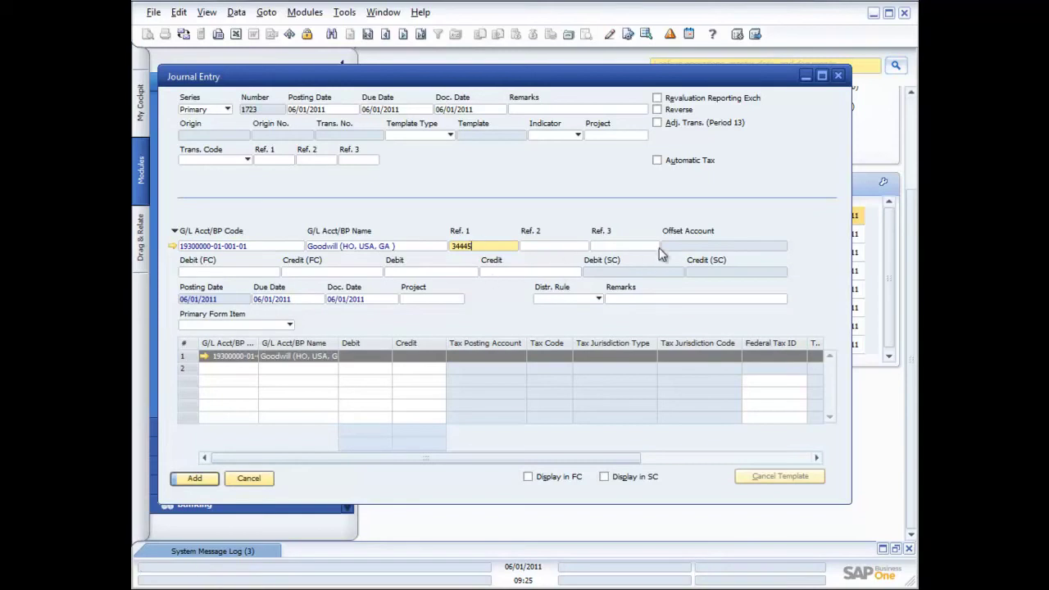
Step: Set the Goodwill line's local-currency debit to 50000 and check its distribution rule field
click(273, 272)
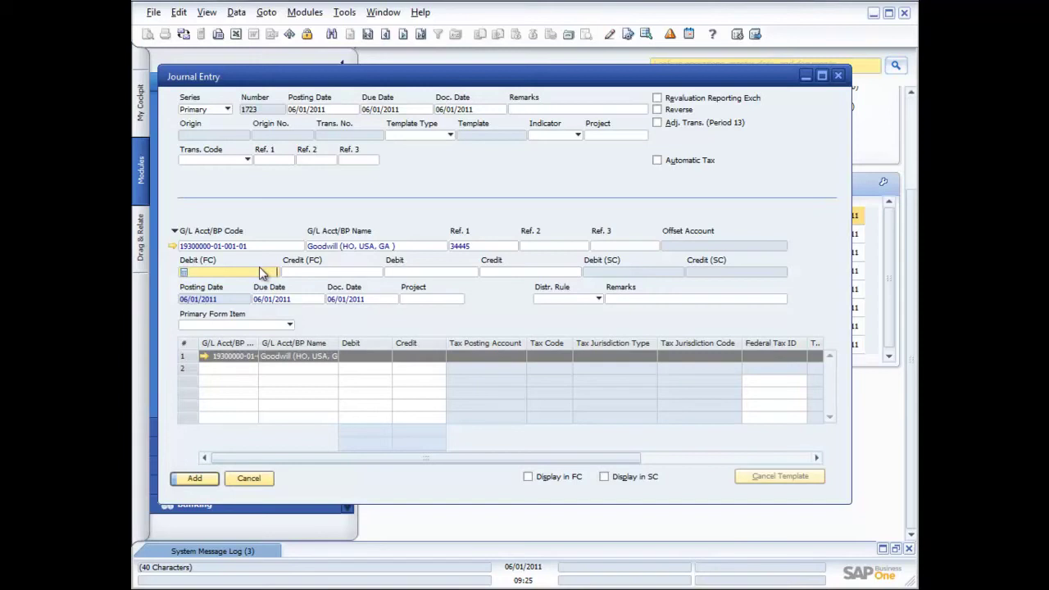
click(390, 272)
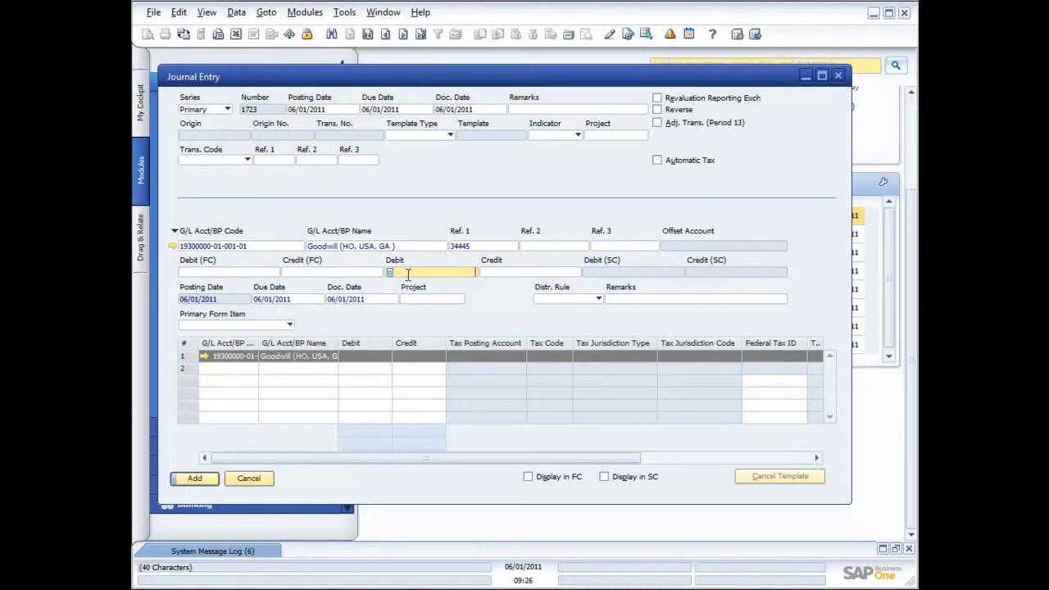
text(50000)
key(Tab)
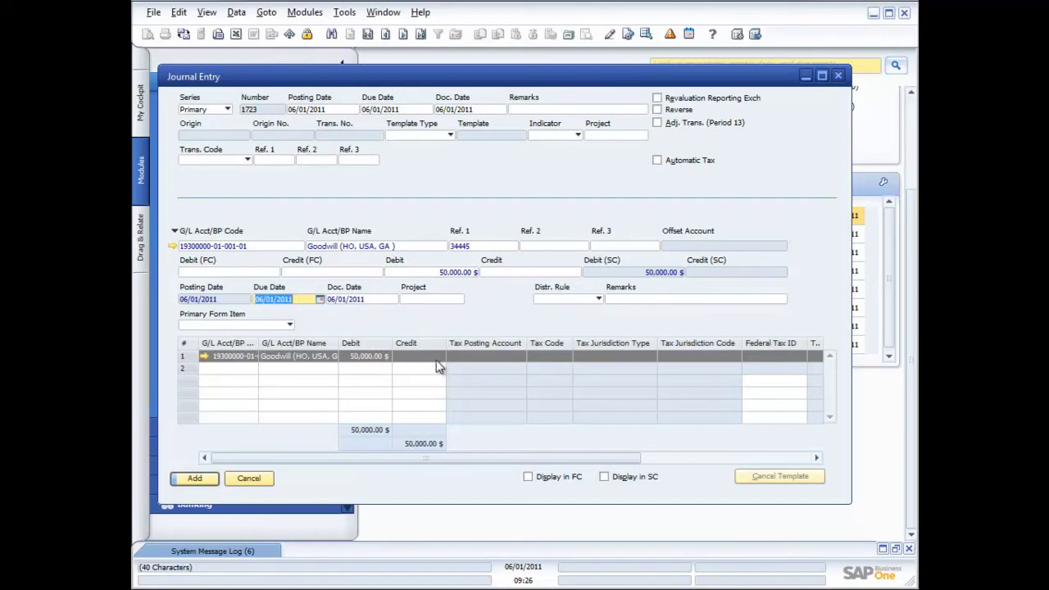
click(596, 300)
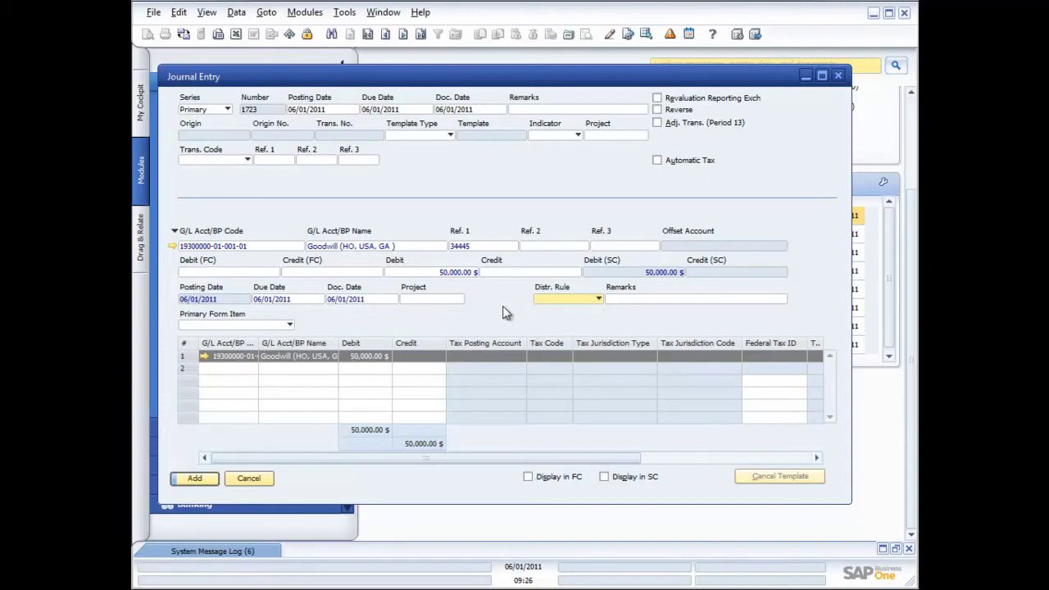
Step: Choose the Amortization - Goodwill account from the G/L account list for the journal entry's second line
click(249, 370)
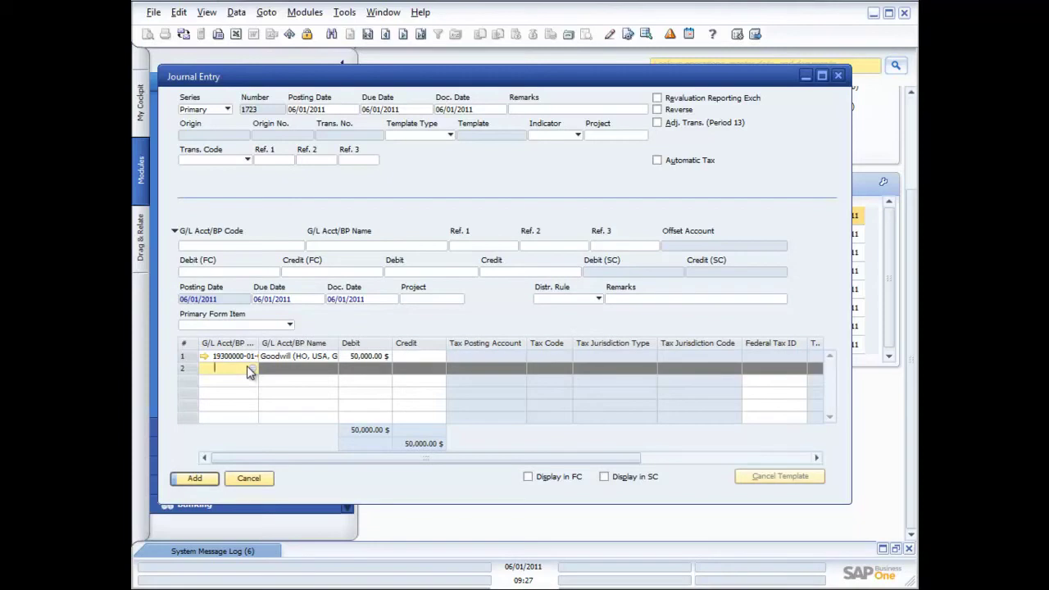
click(244, 249)
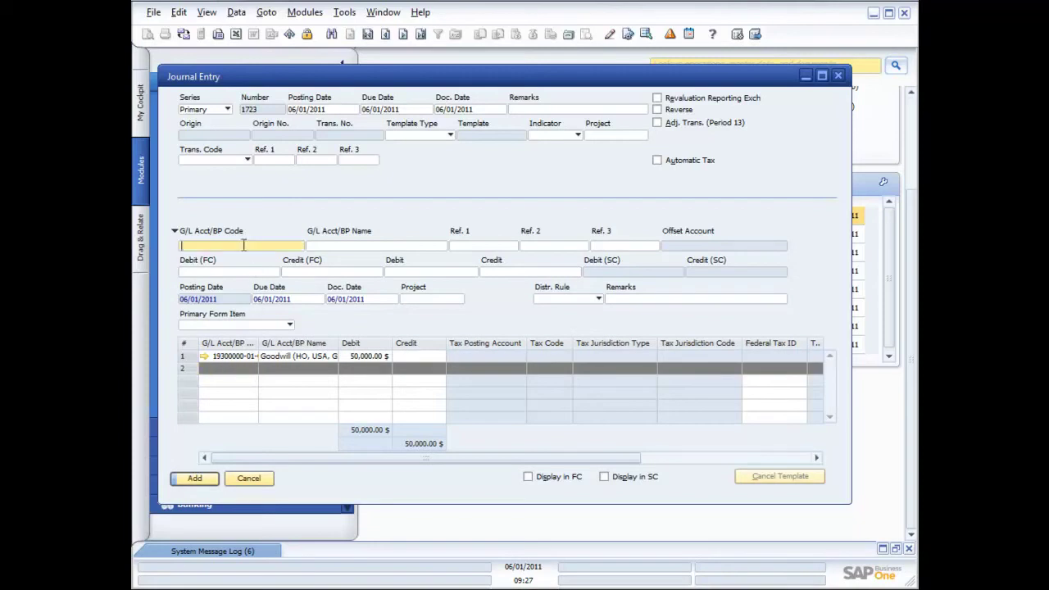
click(234, 369)
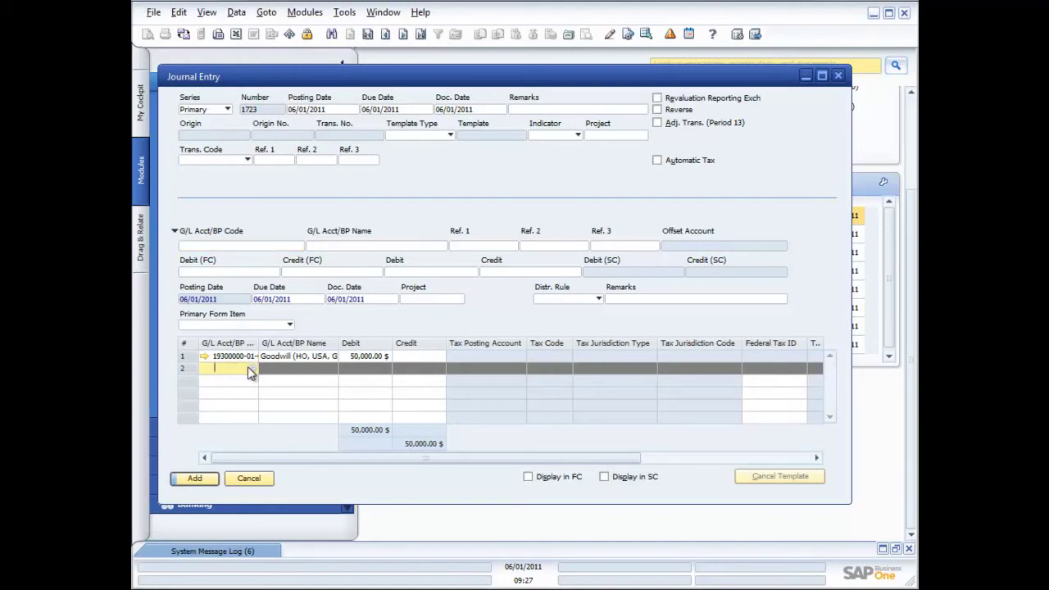
click(252, 368)
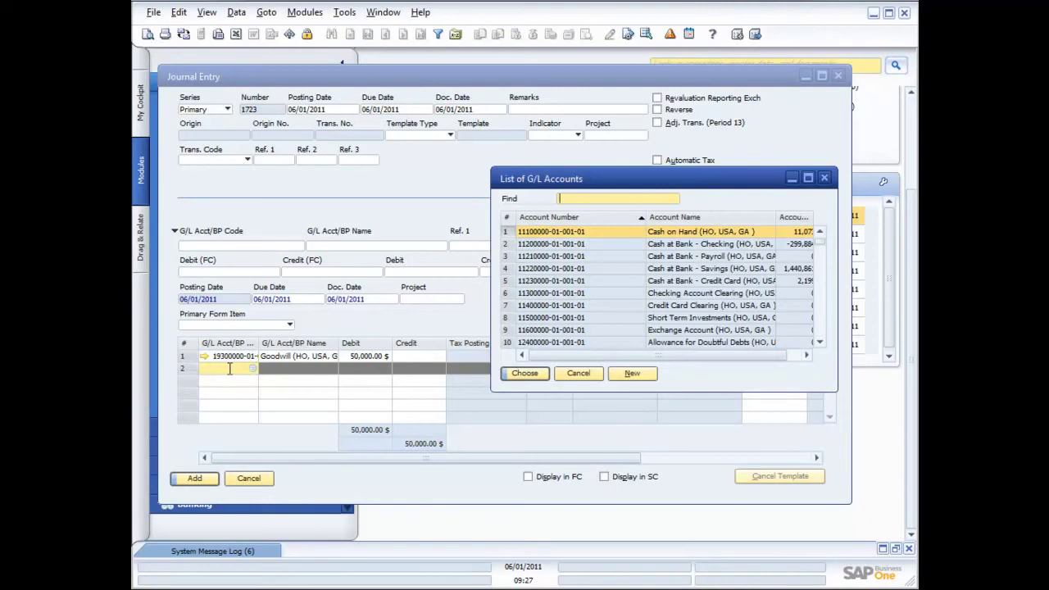
click(821, 337)
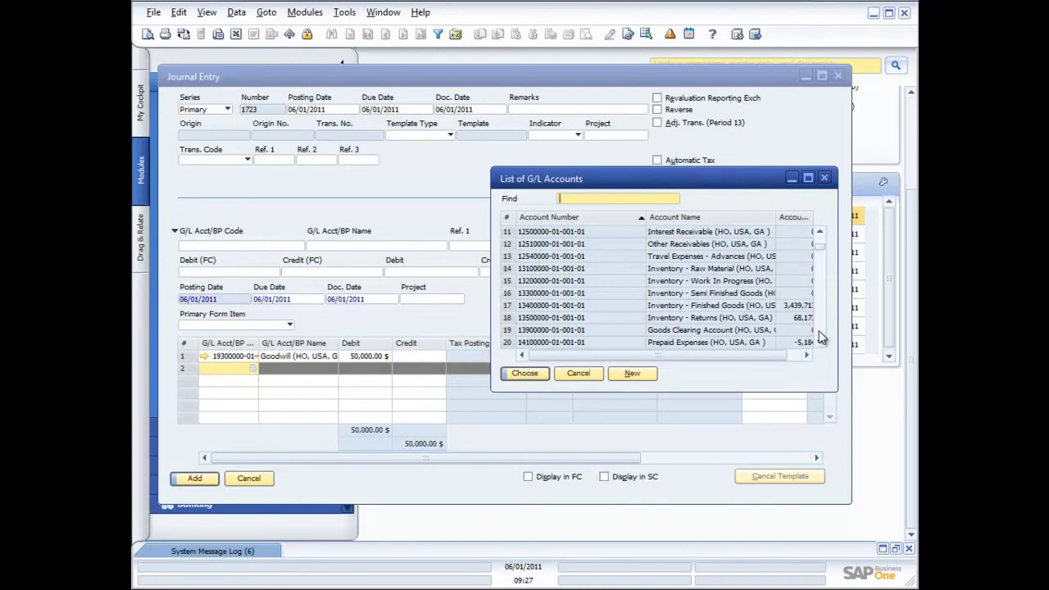
click(820, 338)
click(821, 337)
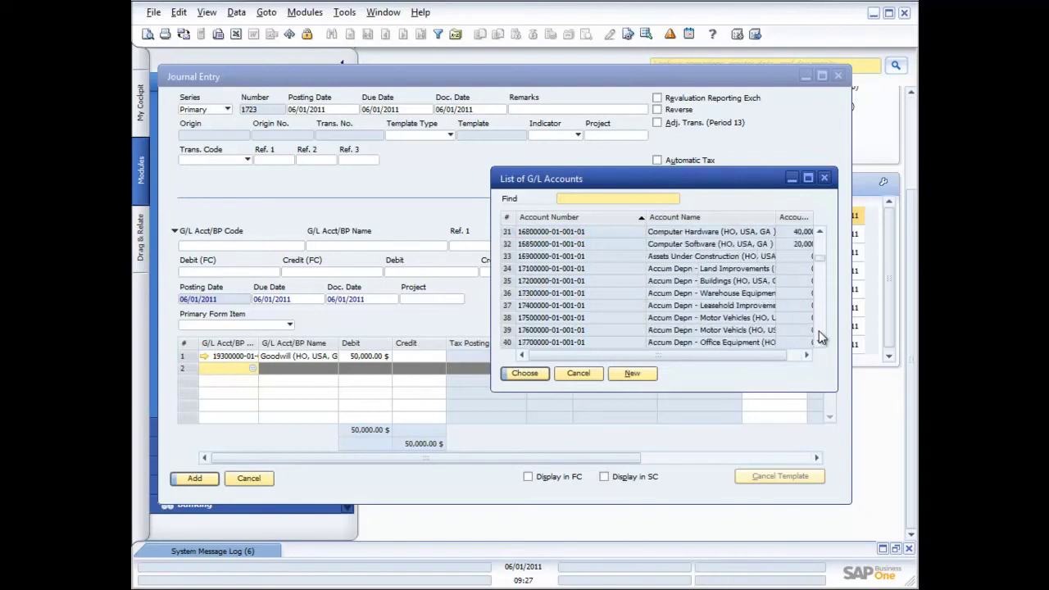
click(821, 338)
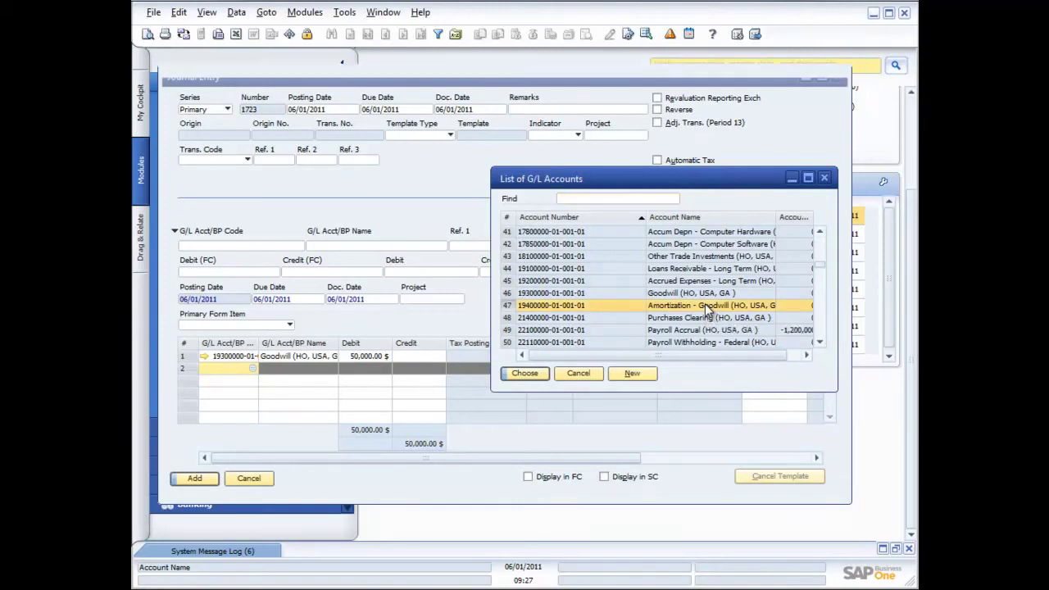
double_click(706, 307)
Step: Keep the 50,000 balancing amount as credit on the Amortization - Goodwill line, add the journal entry and close its window
click(417, 369)
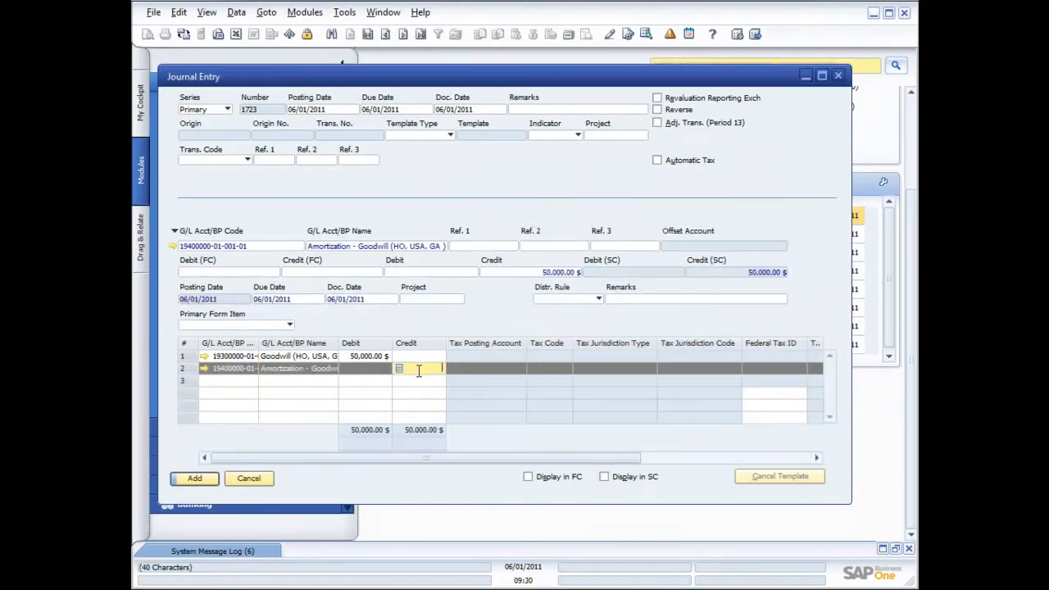
click(366, 371)
click(416, 369)
click(206, 482)
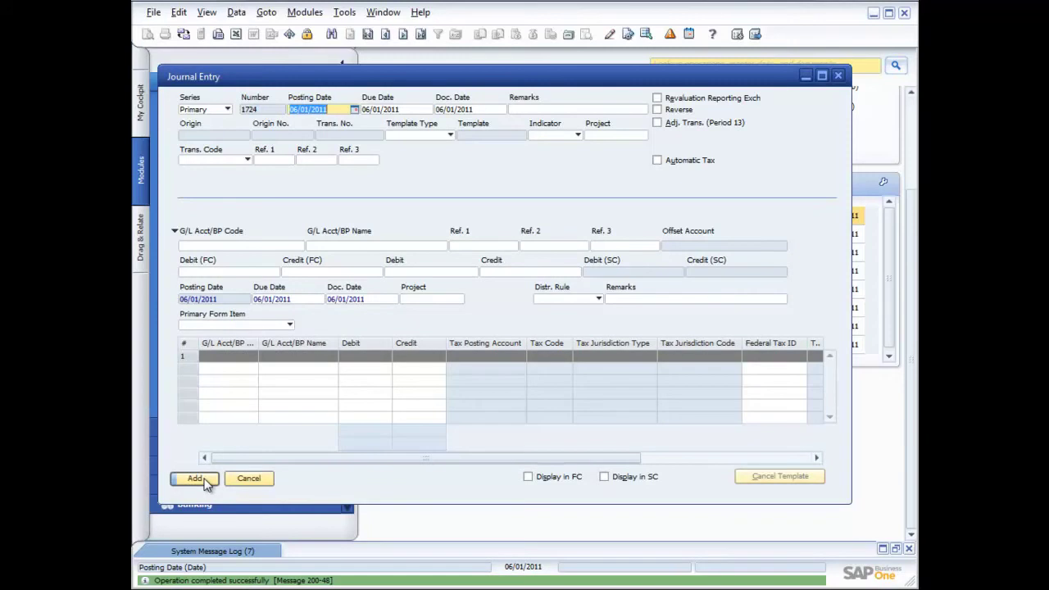
click(837, 77)
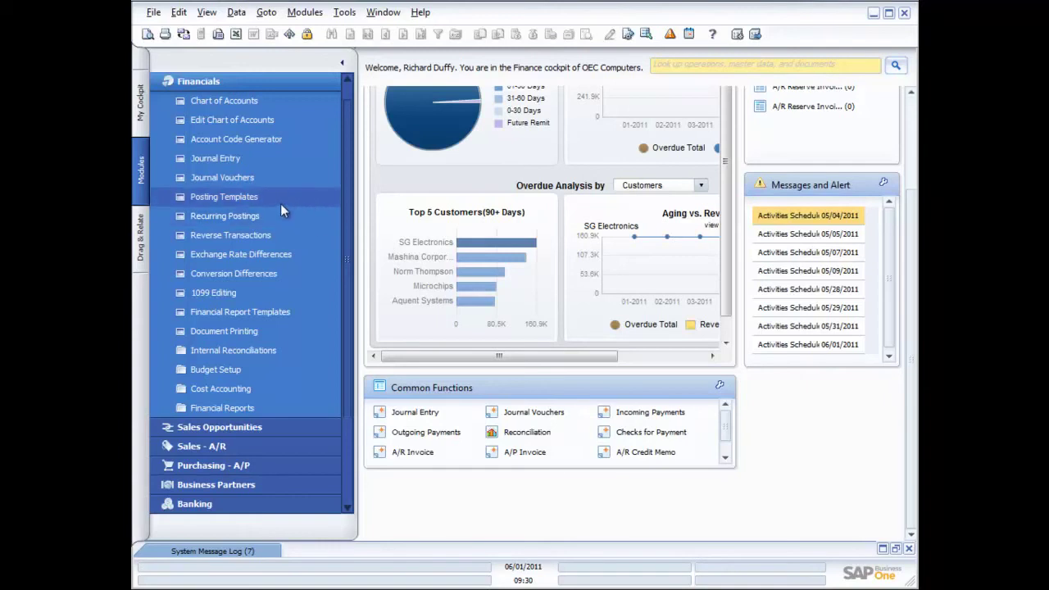
Step: Start a new posting template with the code Rent and the description Rental Expense Template
click(230, 194)
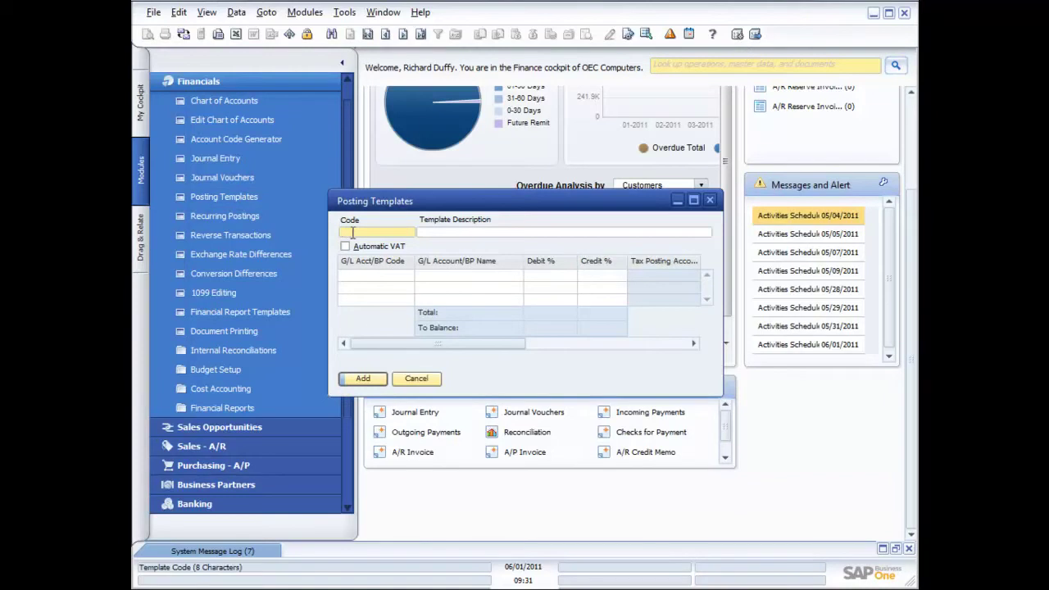
click(368, 35)
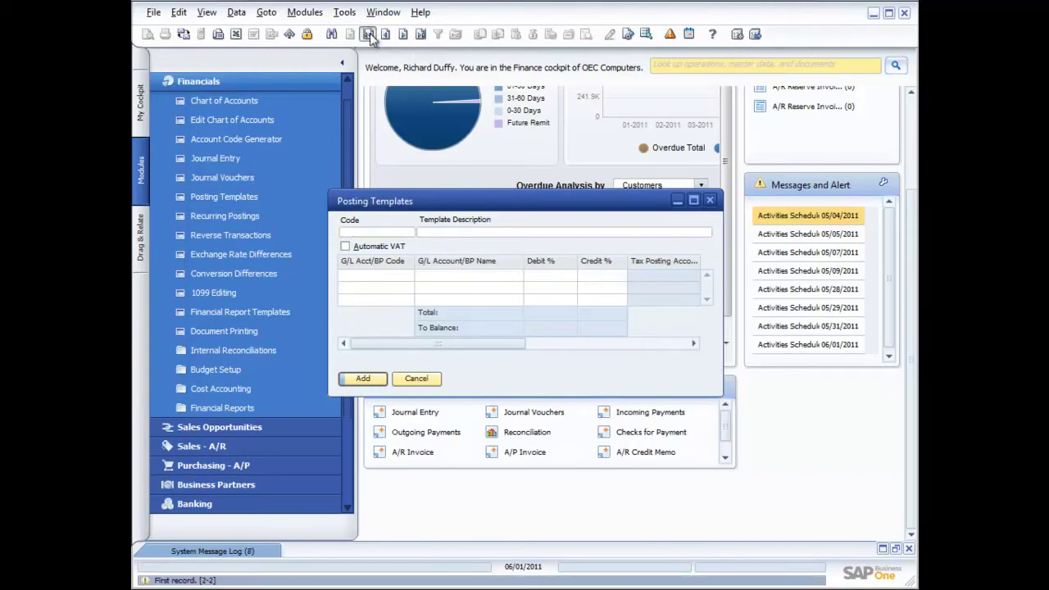
click(377, 233)
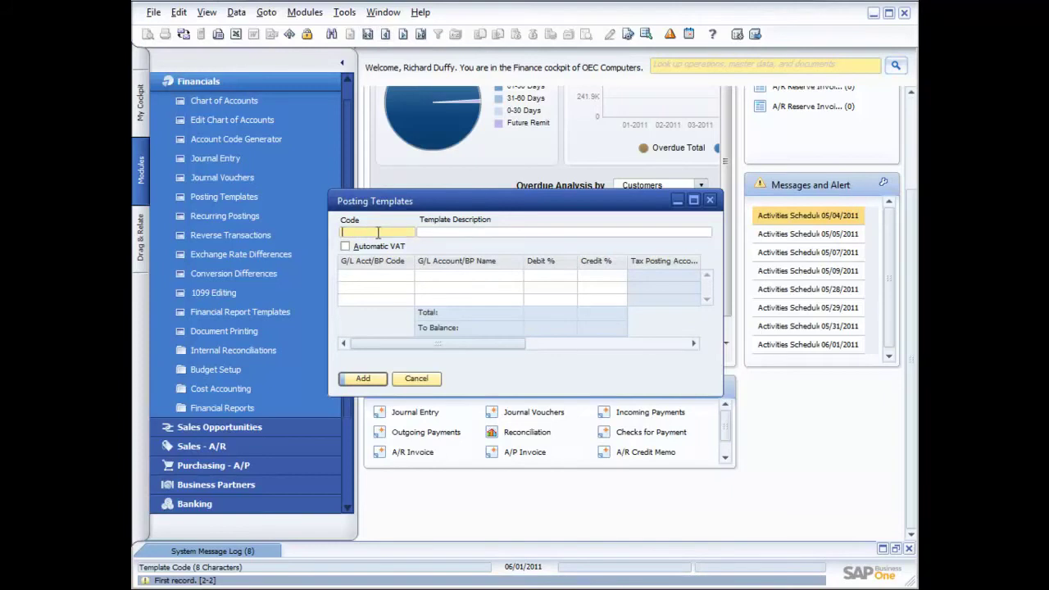
text(Rent)
key(Tab)
text(Rental)
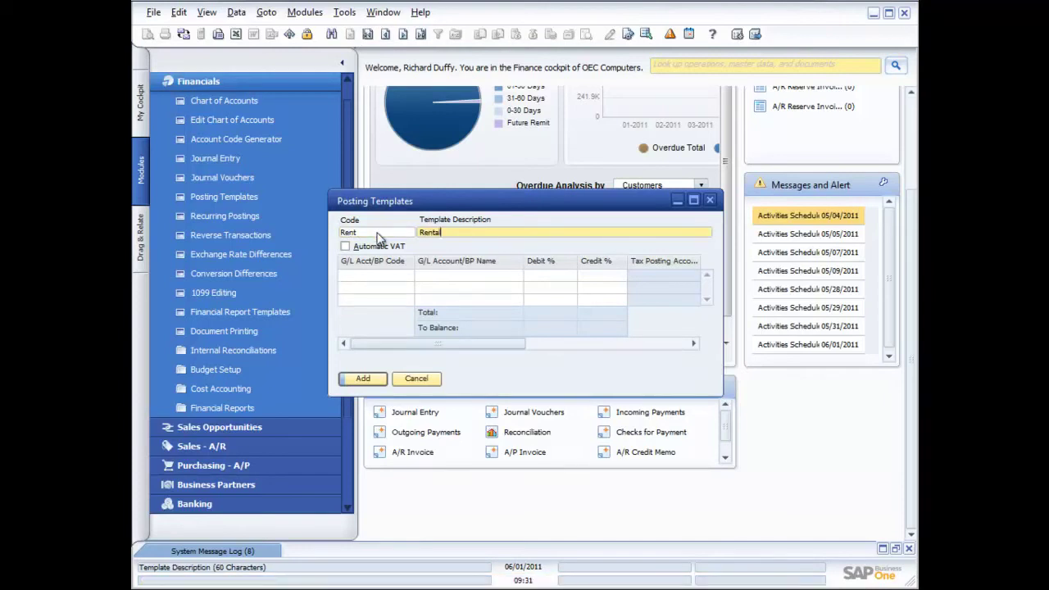
text( Expense Template)
key(BackSpace)
key(BackSpace)
text(te)
Step: Choose the Cash at Bank - Checking account for the template's first line and set its credit to 100 percent
click(383, 276)
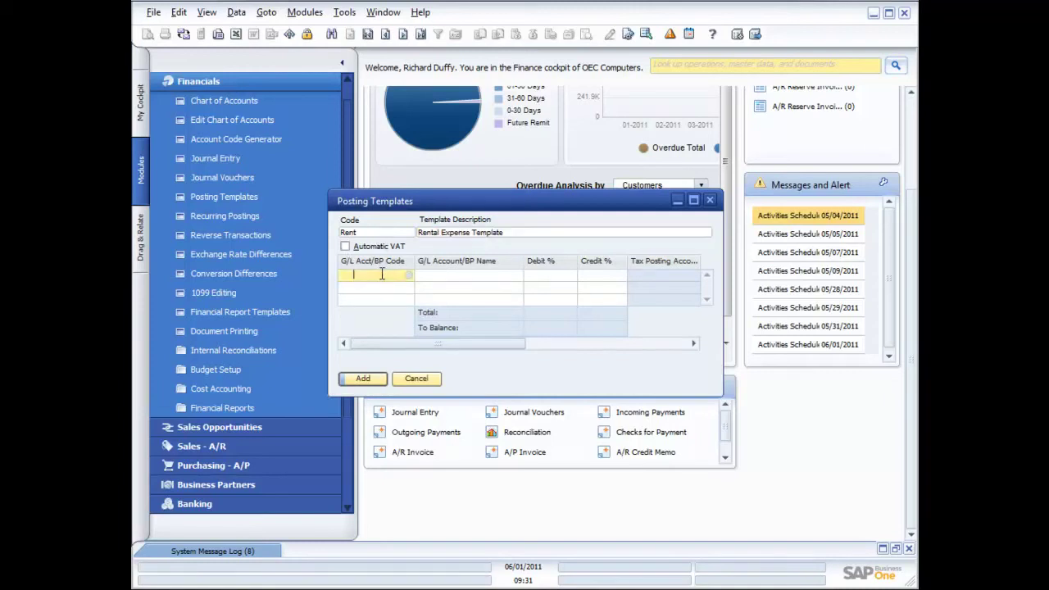
click(409, 276)
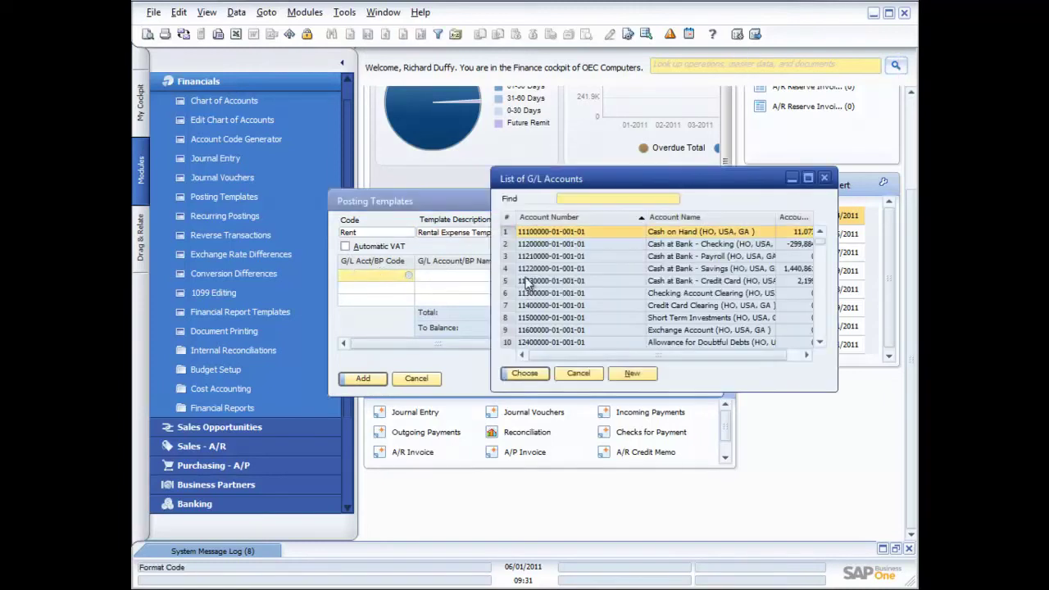
double_click(676, 246)
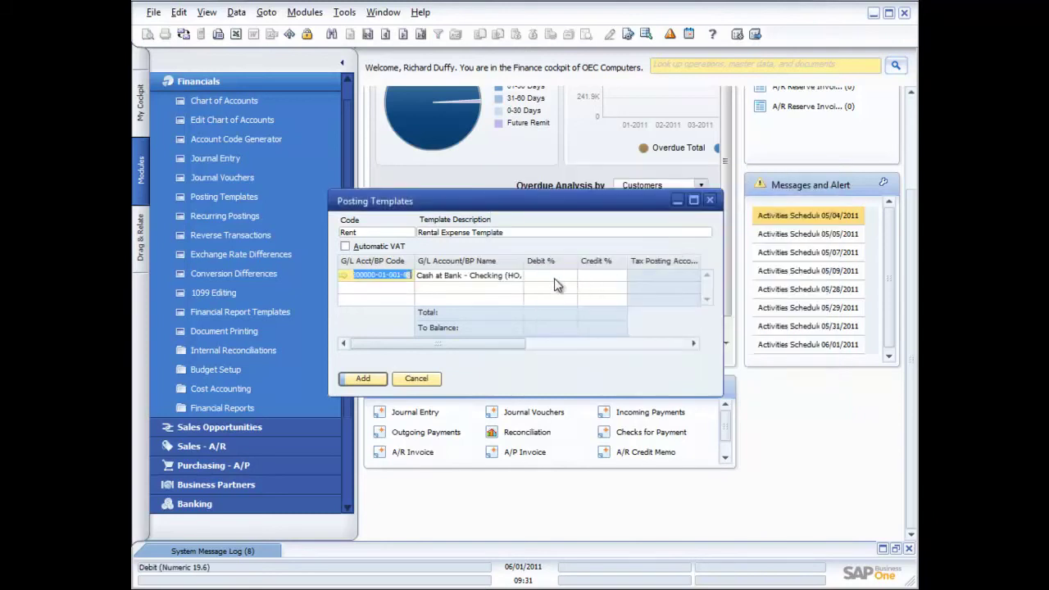
click(597, 276)
text(100)
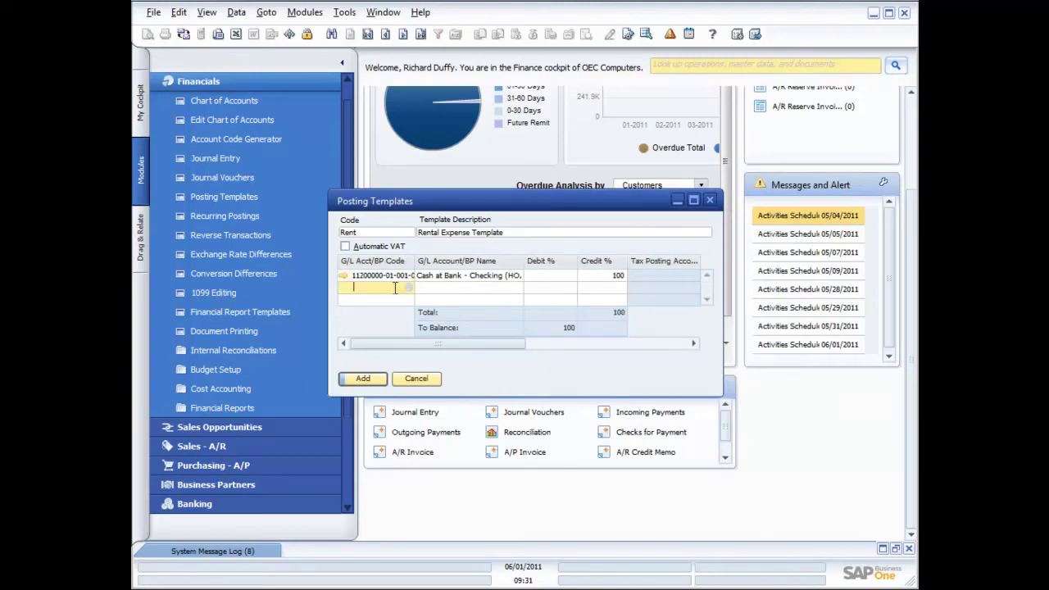
Step: Choose the Office and Building Rent account for the template's second line and set its debit to 50 percent
click(463, 288)
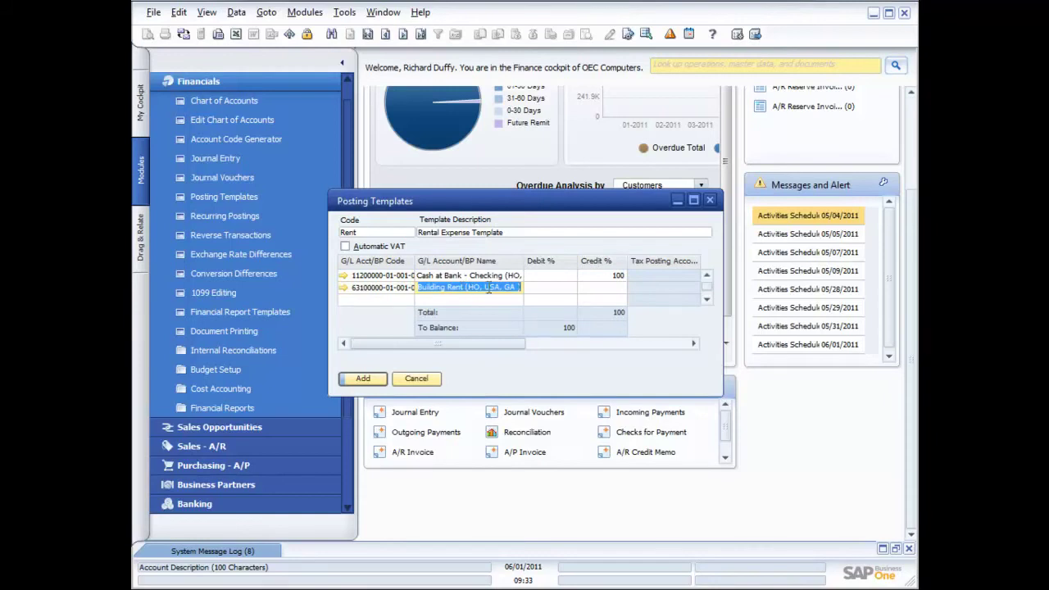
click(553, 292)
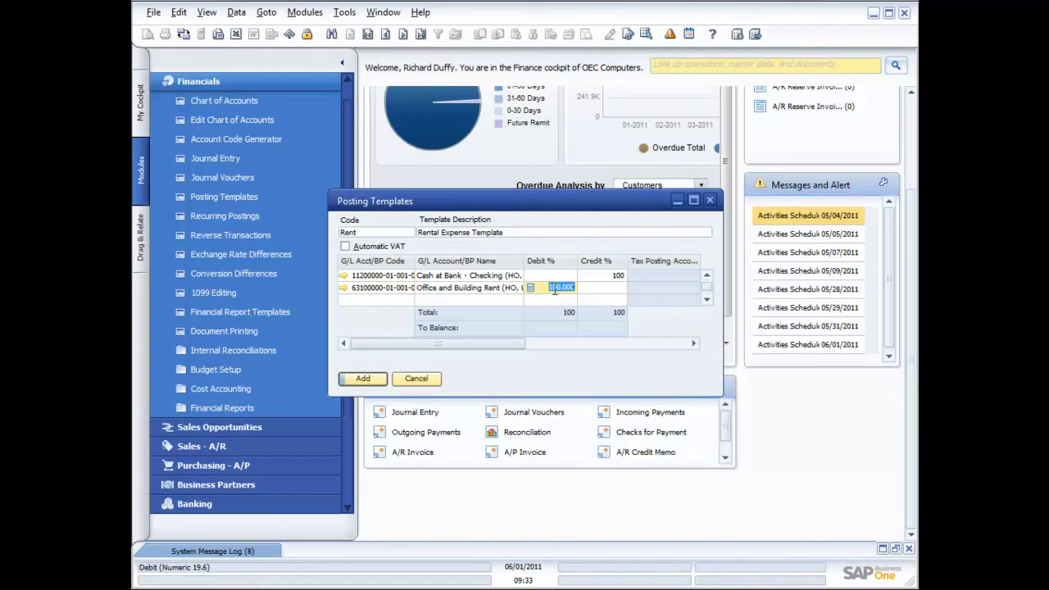
text(50)
click(545, 299)
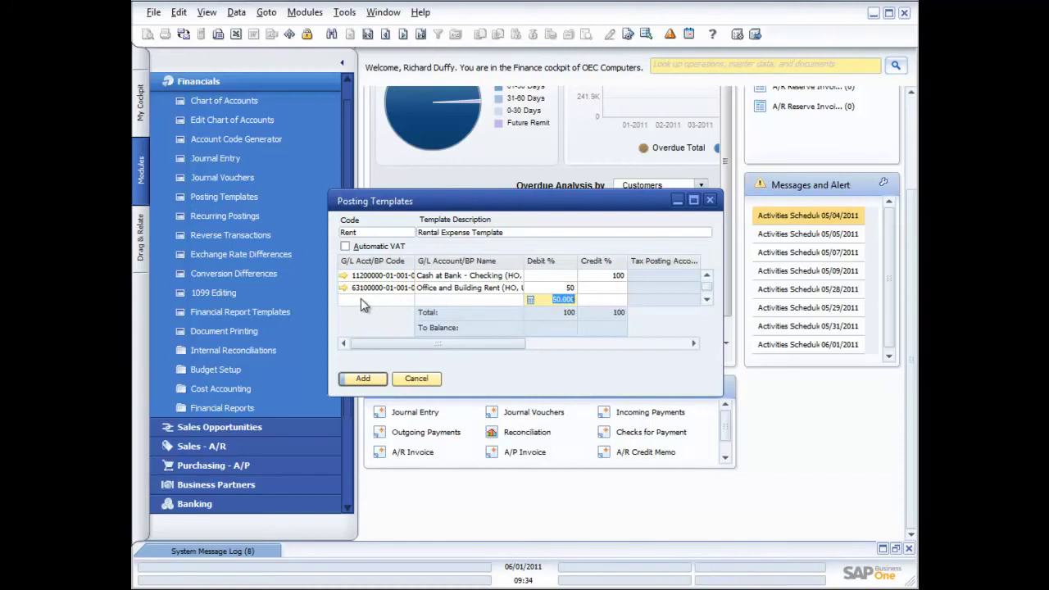
text(25)
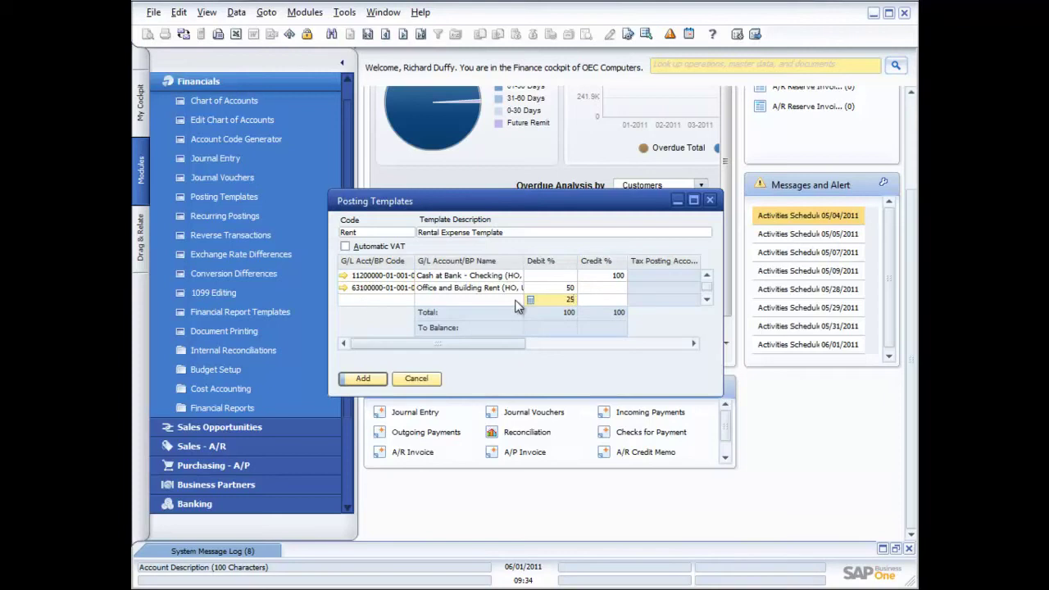
key(BackSpace)
key(BackSpace)
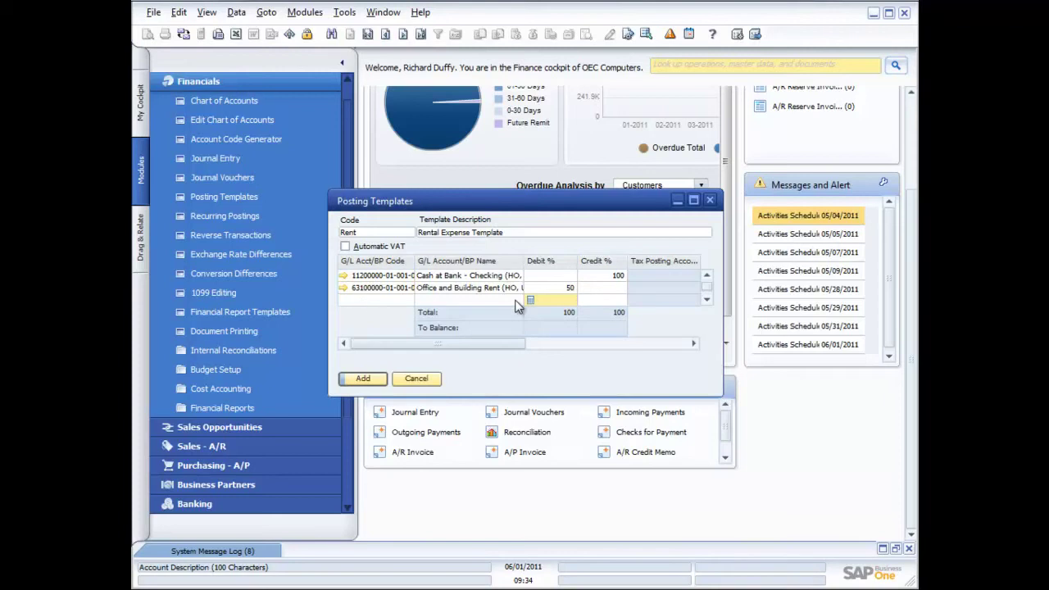
Step: Set the Office and Building Rent debit to 100 percent, add the posting template and close its window
click(562, 289)
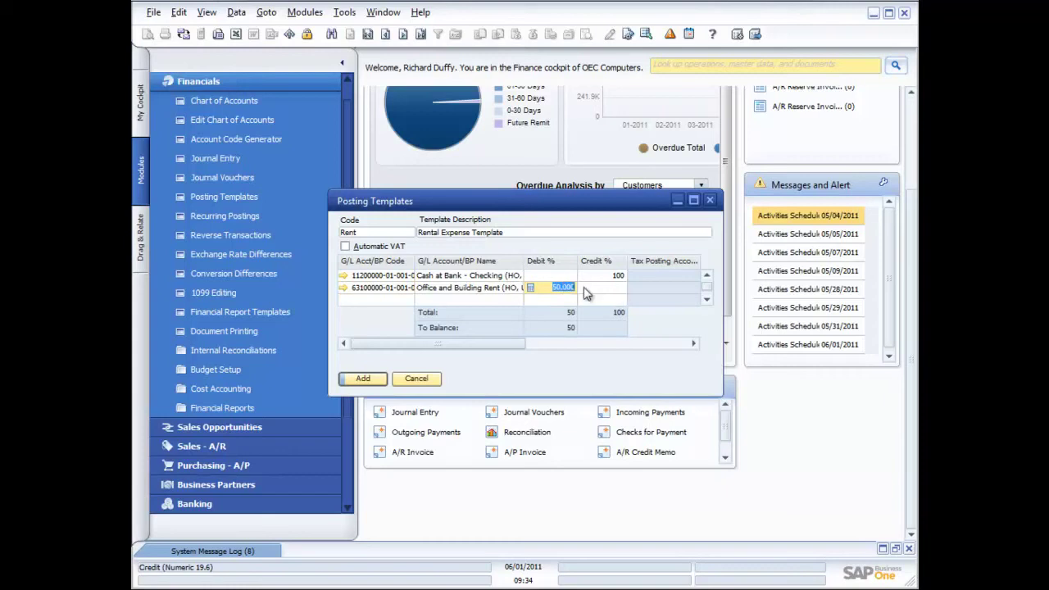
text(1)
click(363, 379)
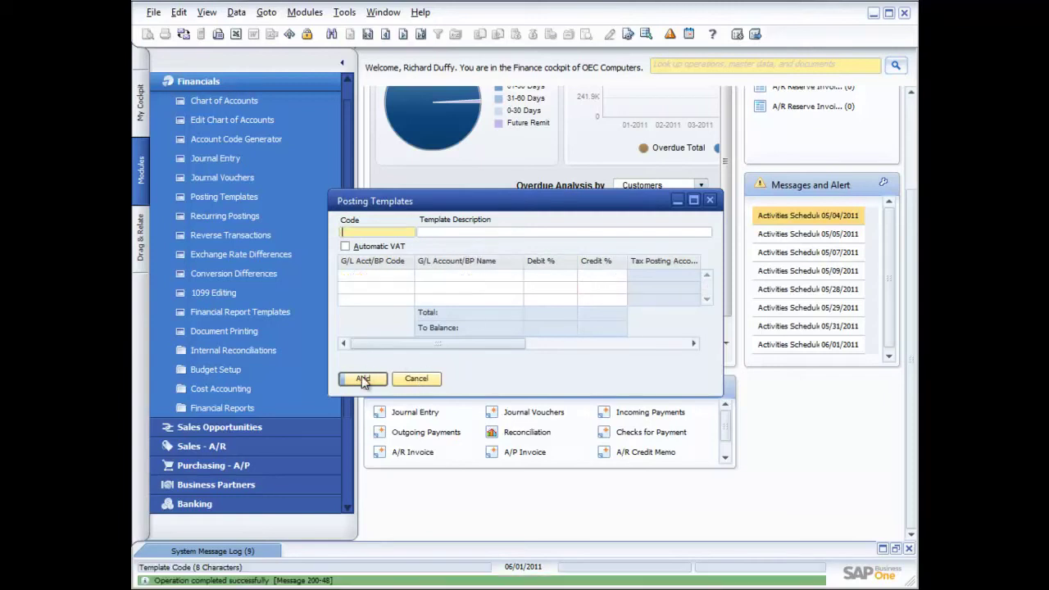
click(710, 200)
Step: Load the Rent template of type Percentage into a new journal entry, and close the entry without saving
click(215, 159)
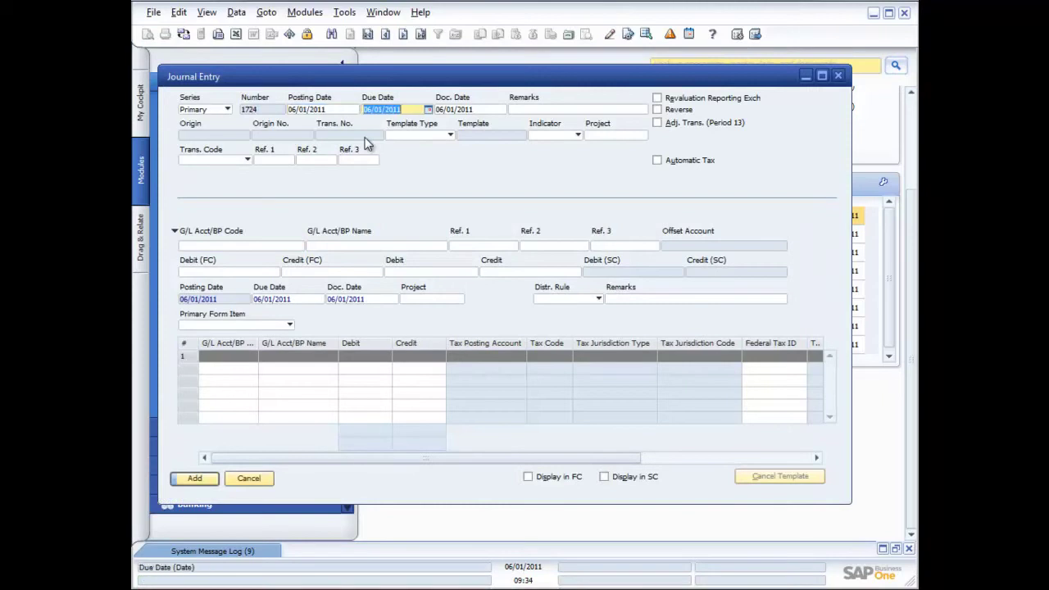
click(449, 134)
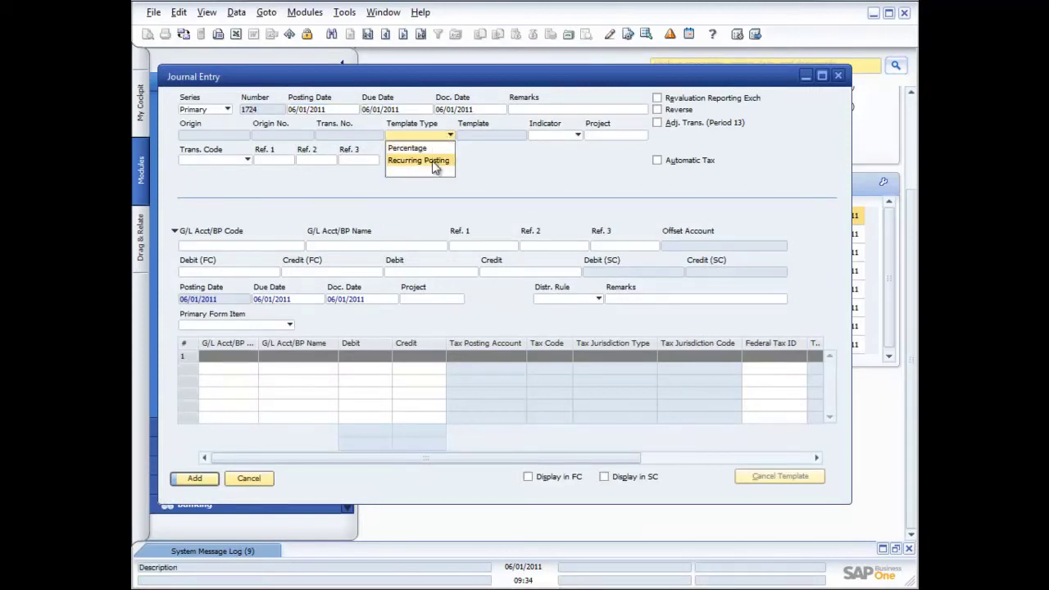
click(431, 149)
click(496, 135)
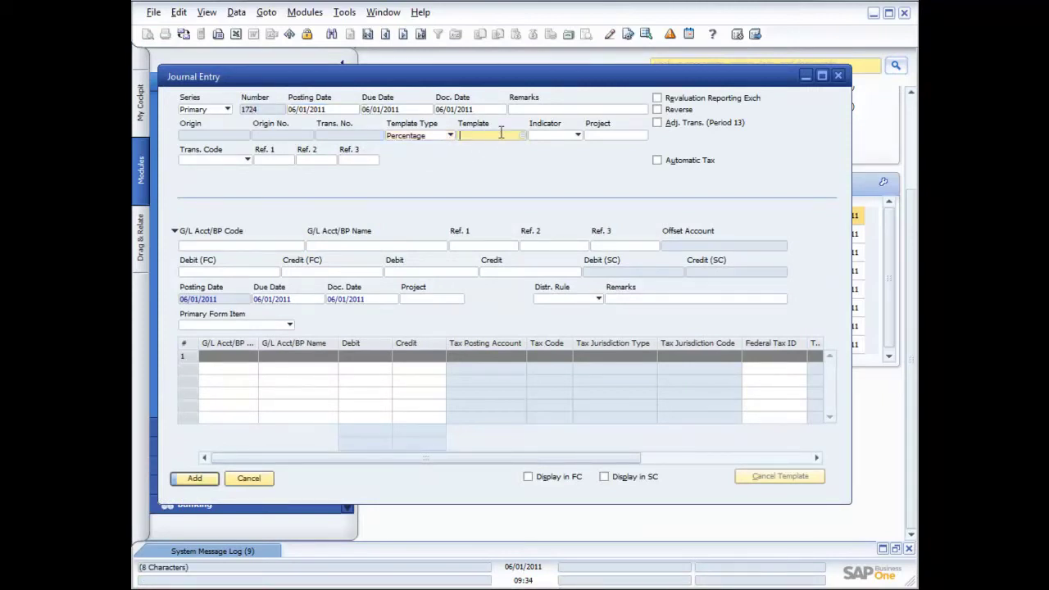
click(526, 137)
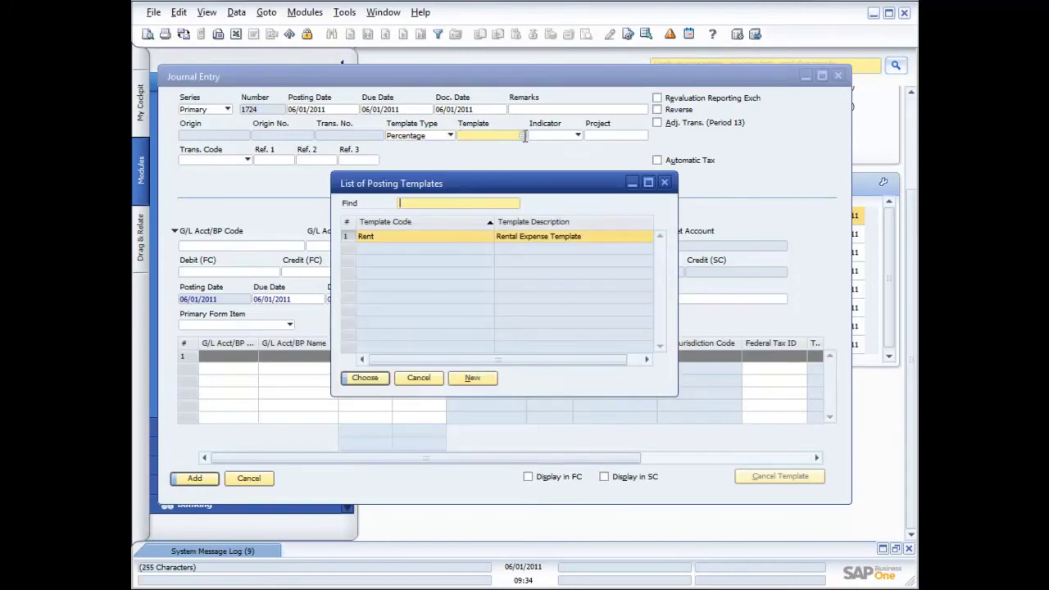
double_click(440, 237)
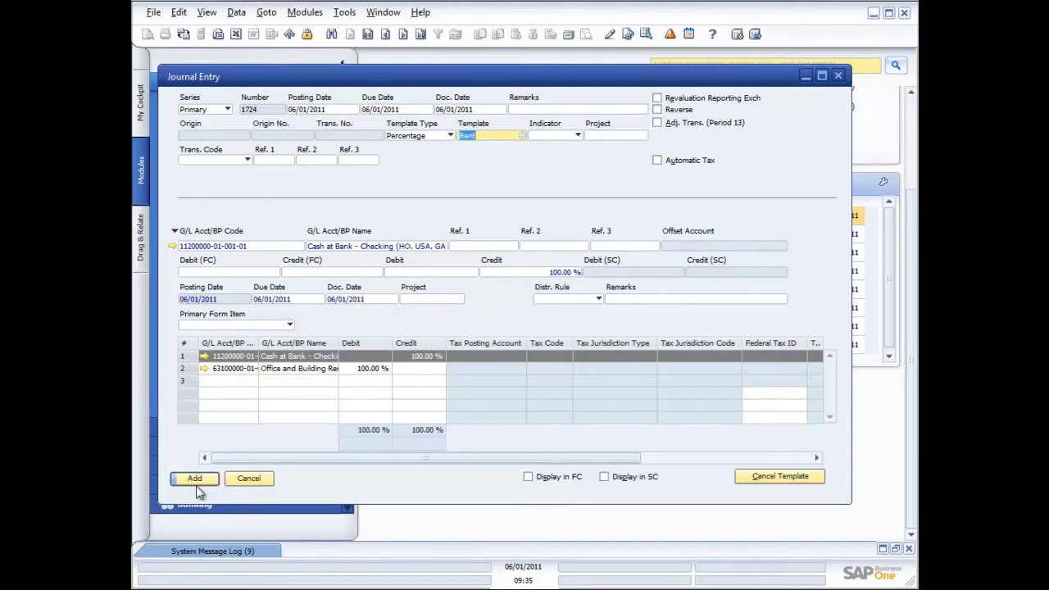
click(837, 75)
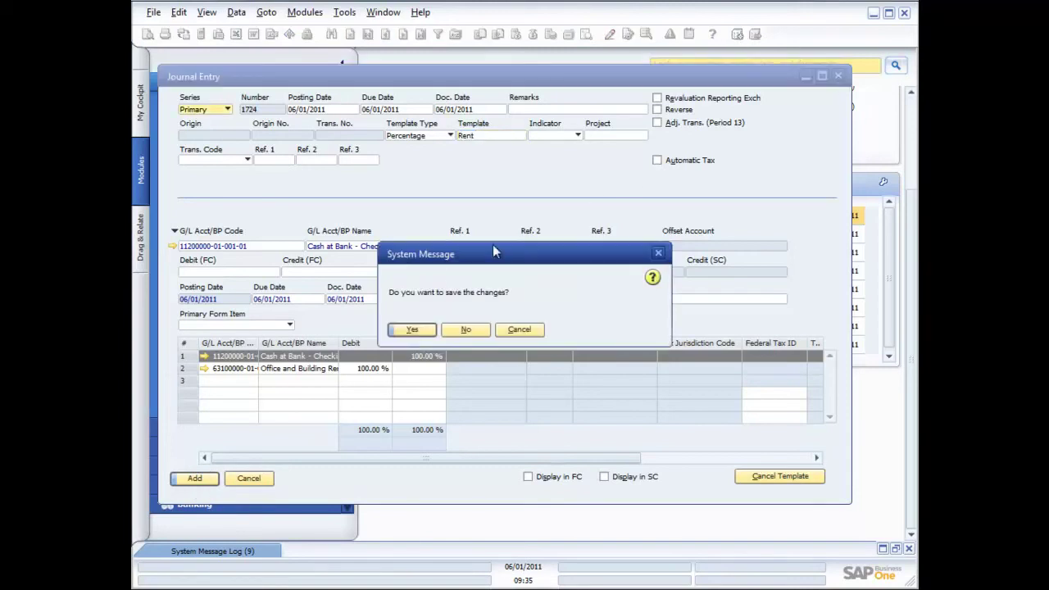
click(469, 331)
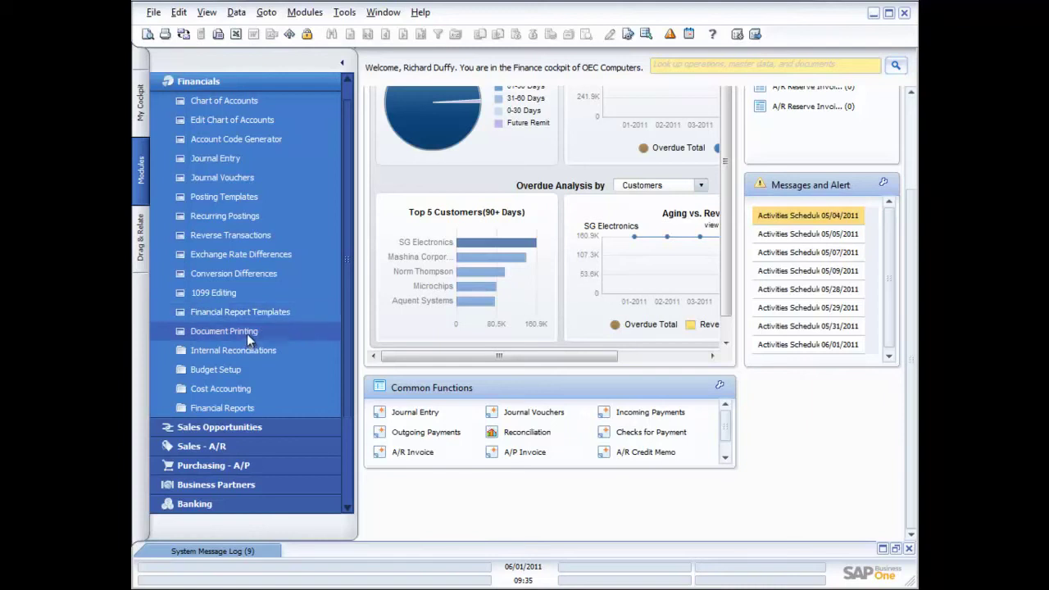
Step: Open the Budget definition under Budget Setup, check which scenarios are available, and close it without changes
click(225, 372)
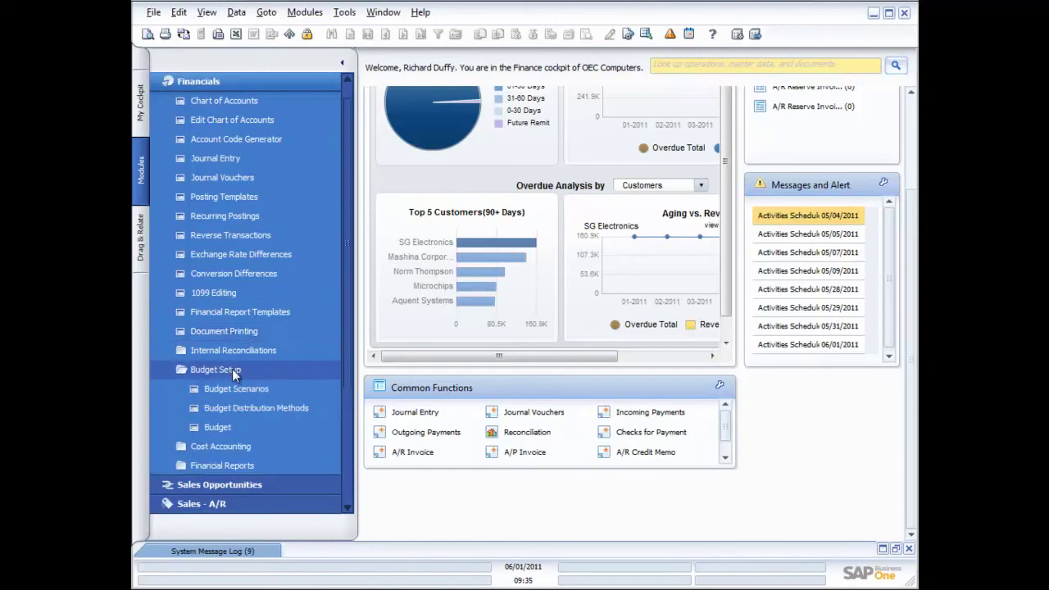
click(217, 426)
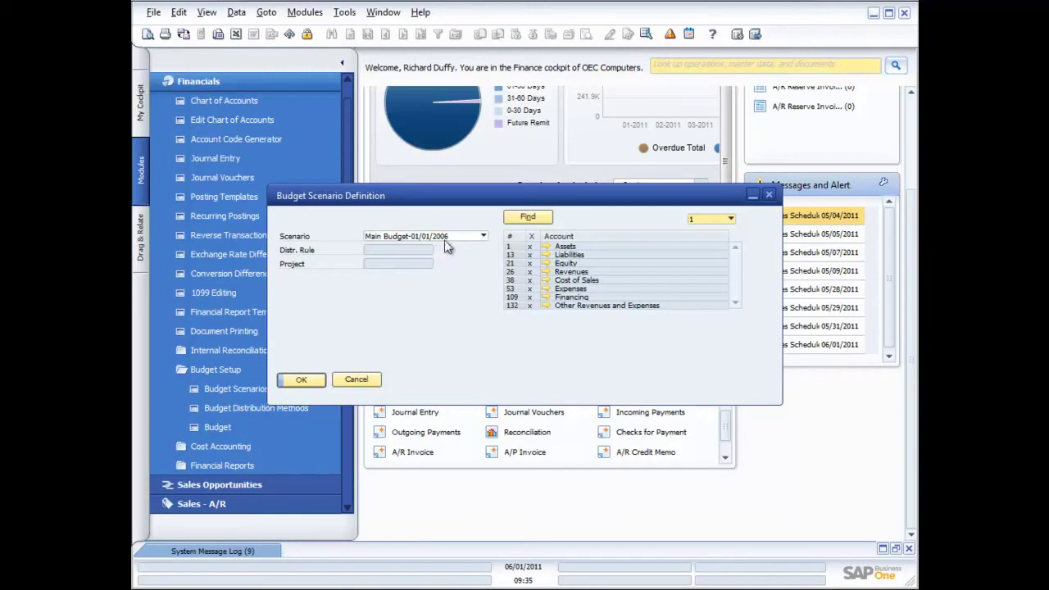
click(483, 236)
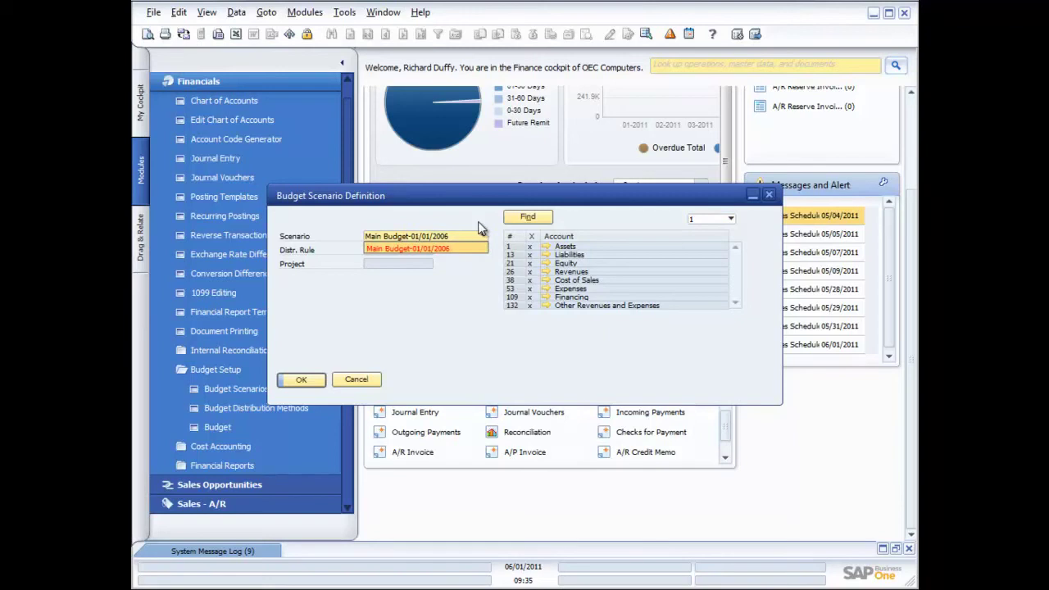
click(480, 228)
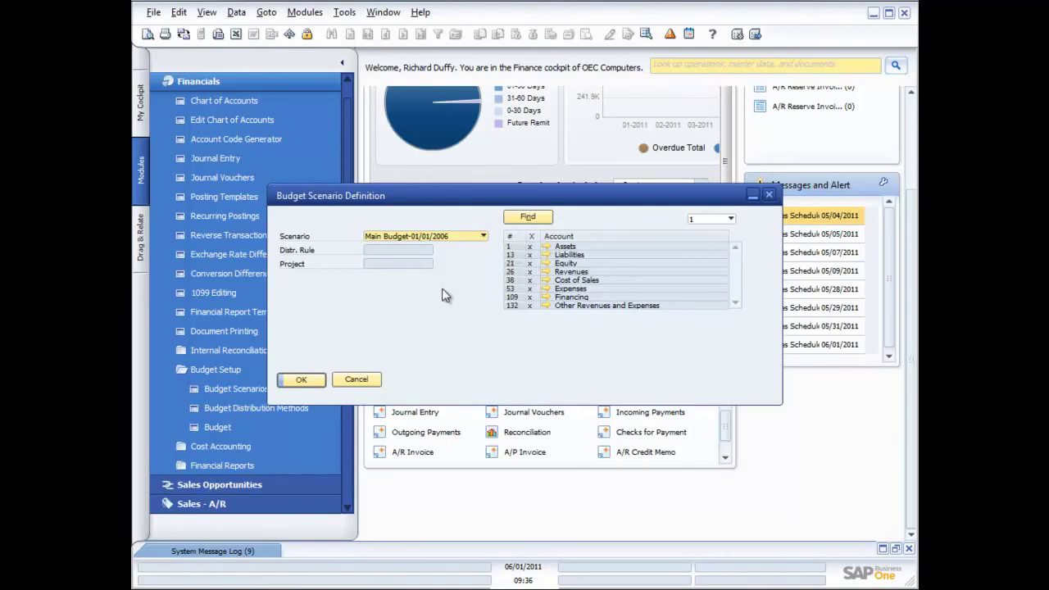
click(357, 379)
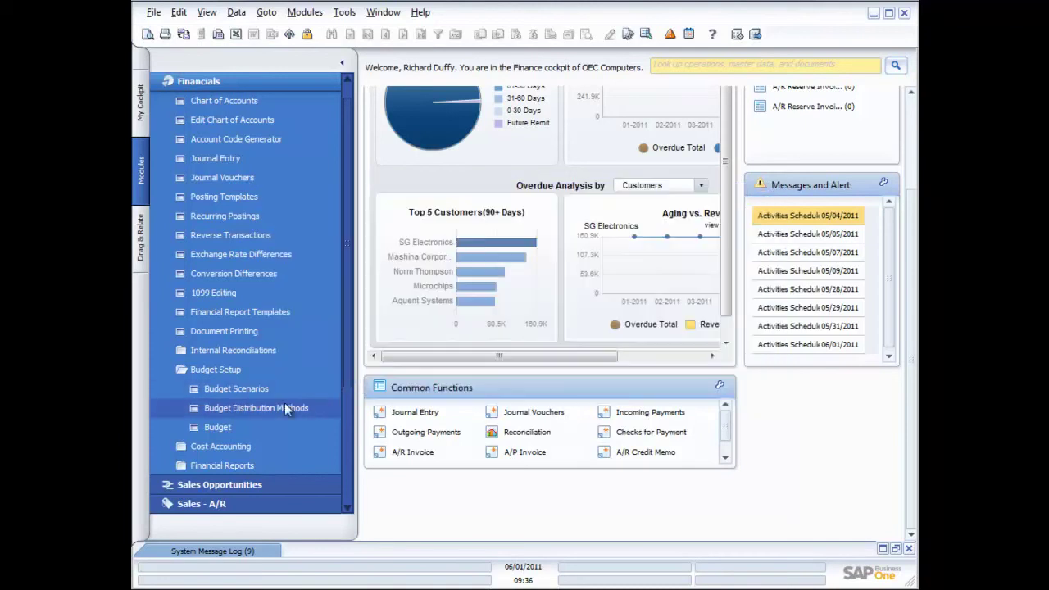
Step: Open the Budget Scenarios setup and choose the fiscal year 01/01/2012
click(235, 388)
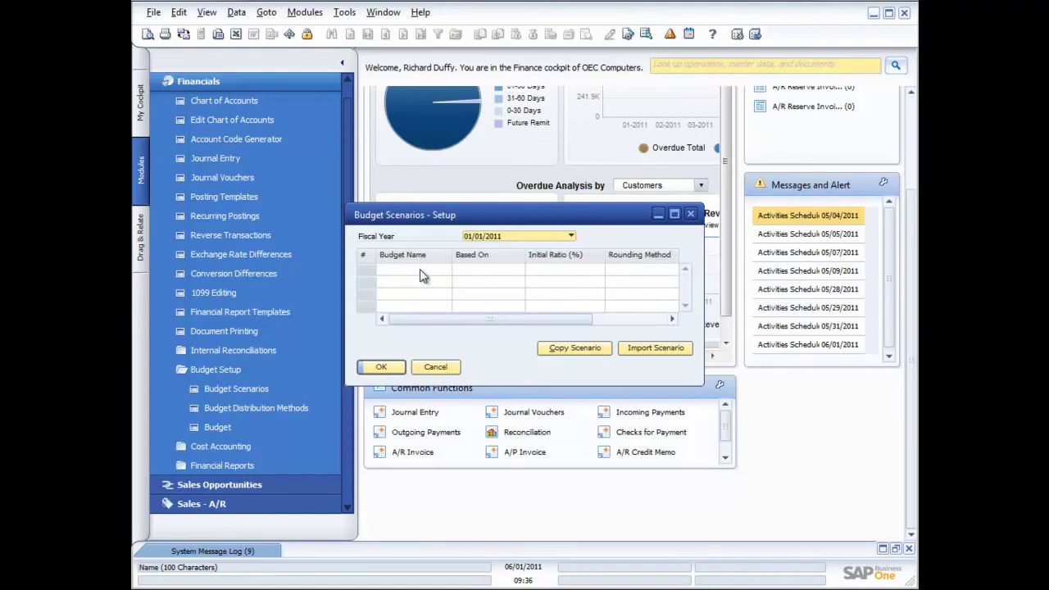
click(571, 237)
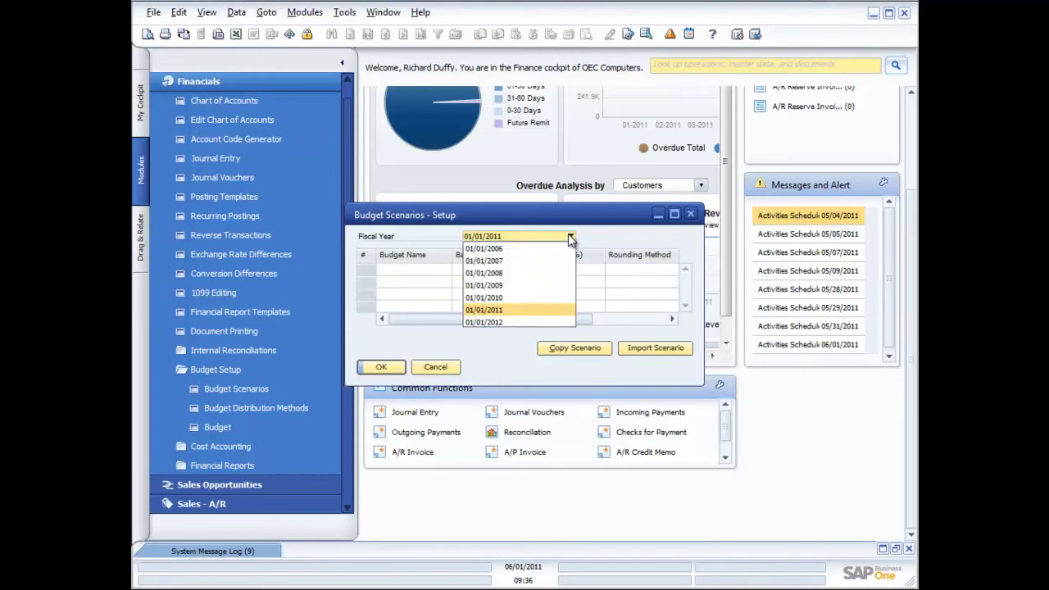
click(503, 323)
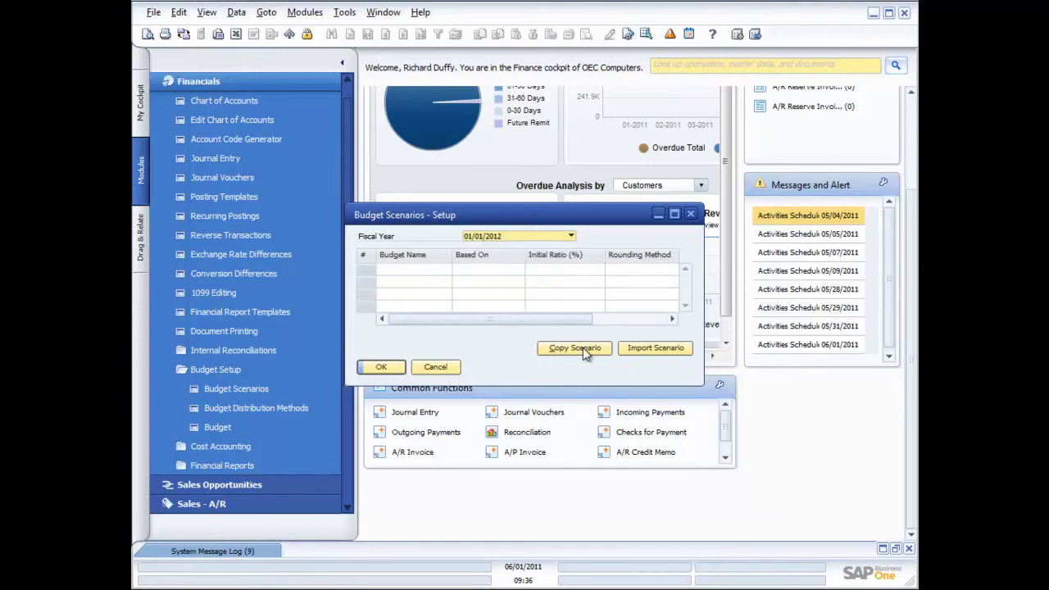
Step: Open the scenario import, check its original and destination scenario choices, and cancel the import
click(643, 348)
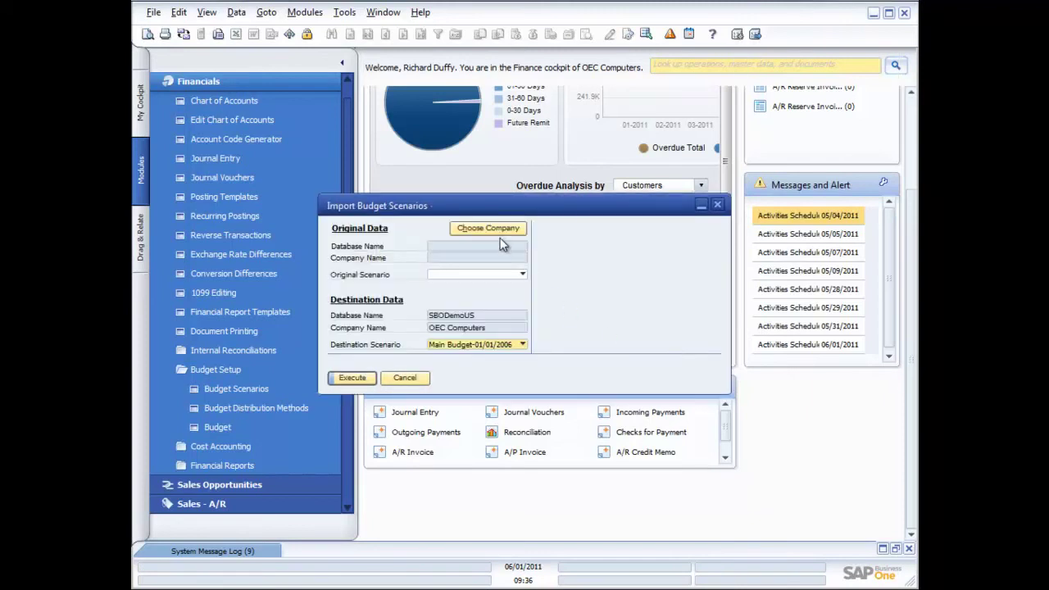
click(521, 276)
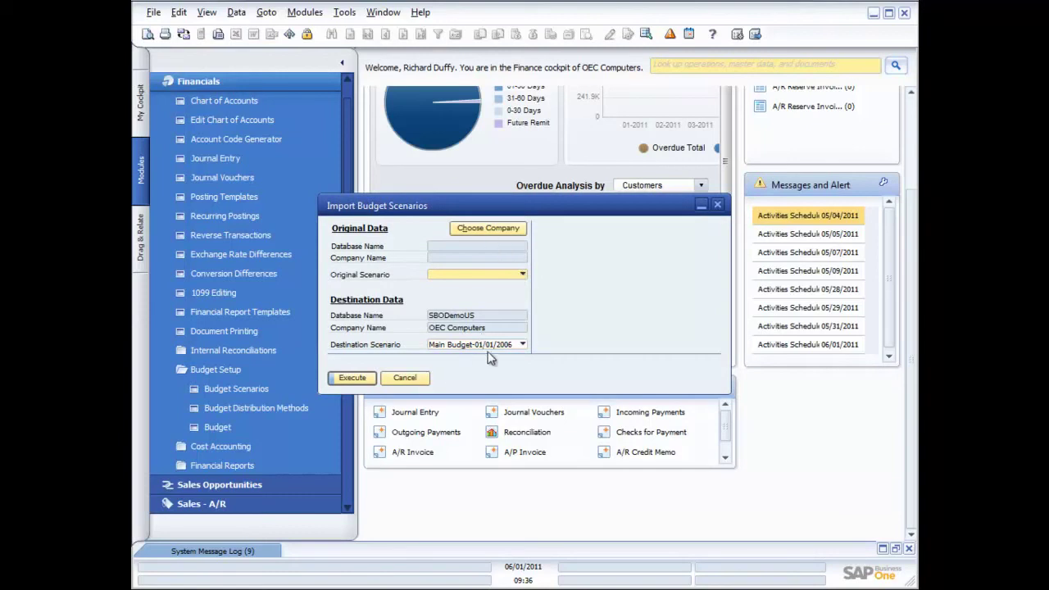
click(517, 345)
click(516, 344)
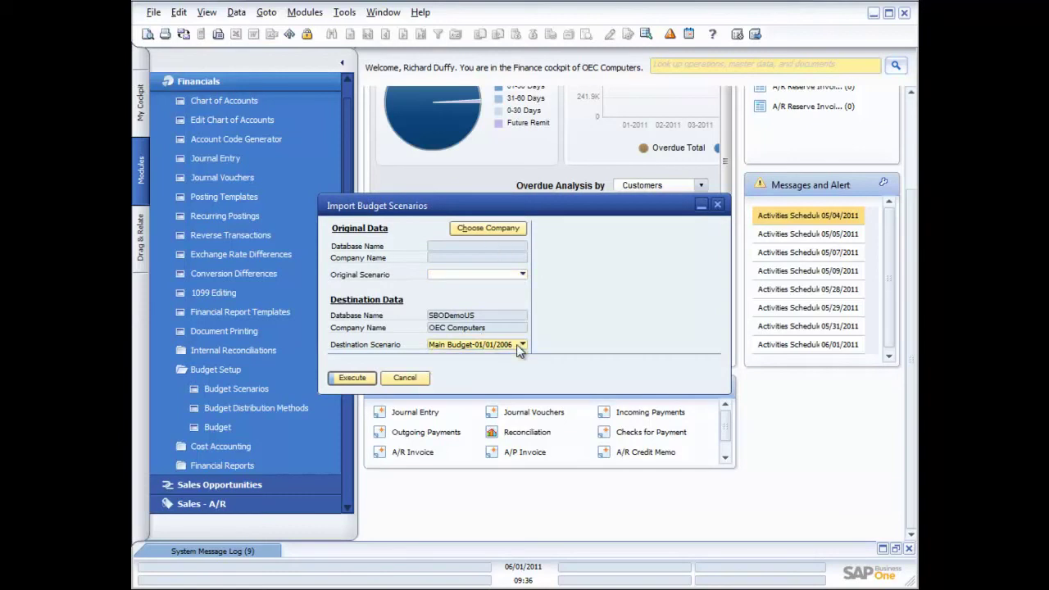
click(426, 377)
Step: Start copying the Main Budget scenario with Define New as destination, cancel the copy and close the Budget Scenarios setup
click(567, 351)
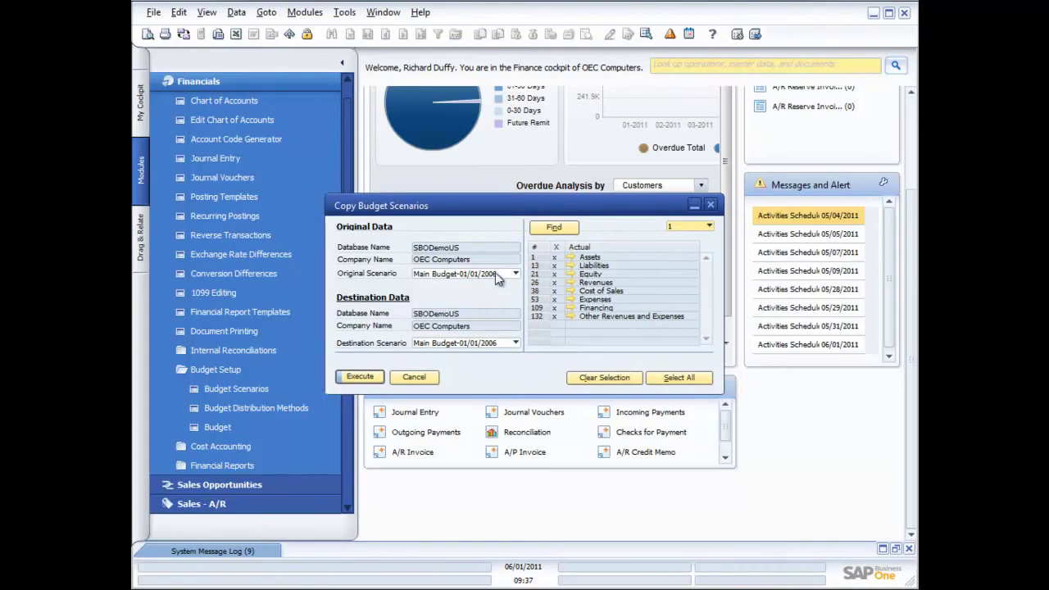
click(514, 343)
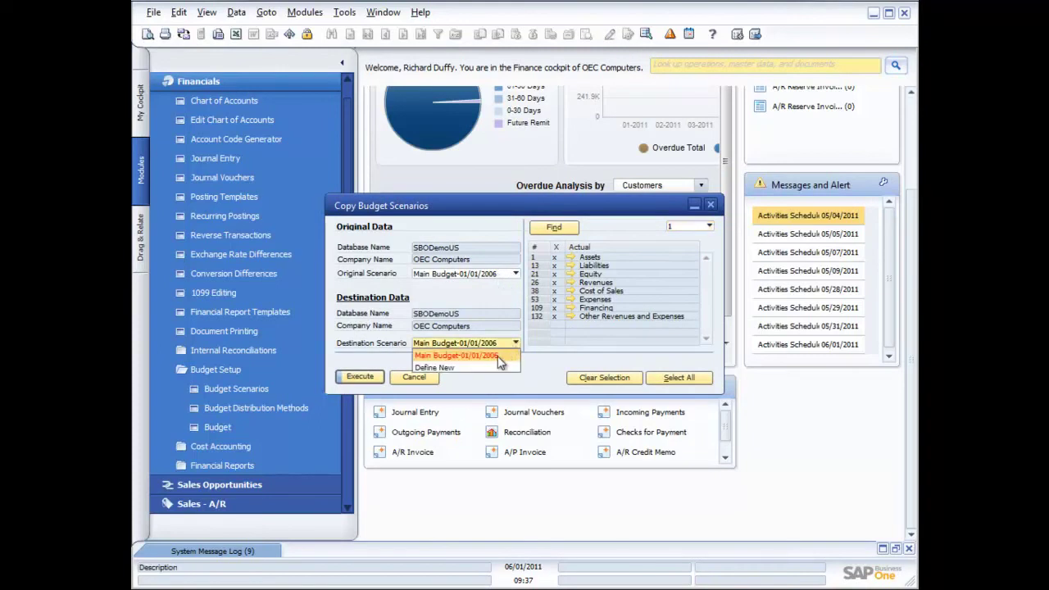
click(490, 370)
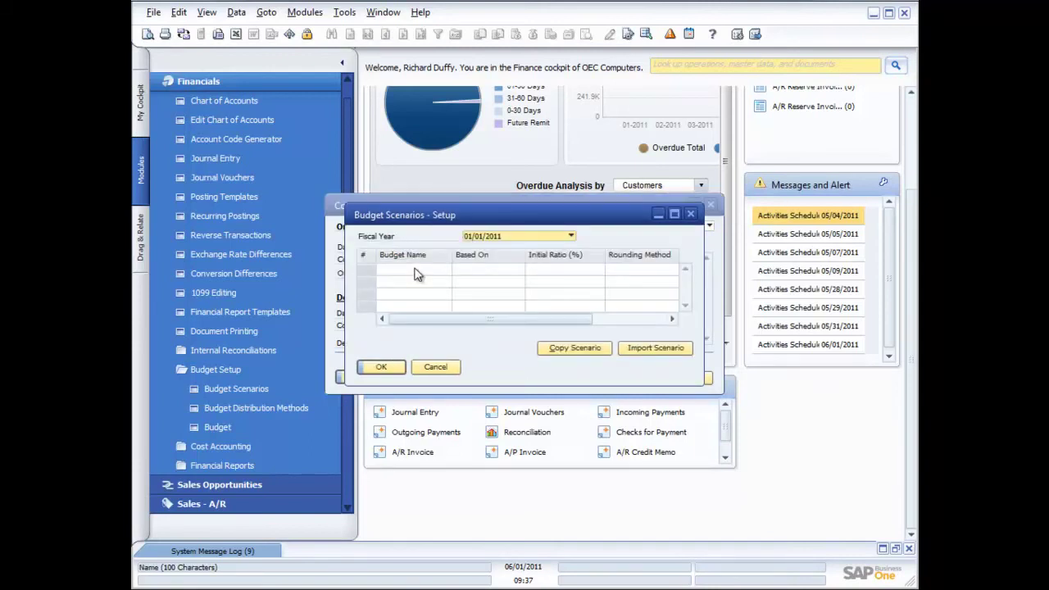
click(383, 369)
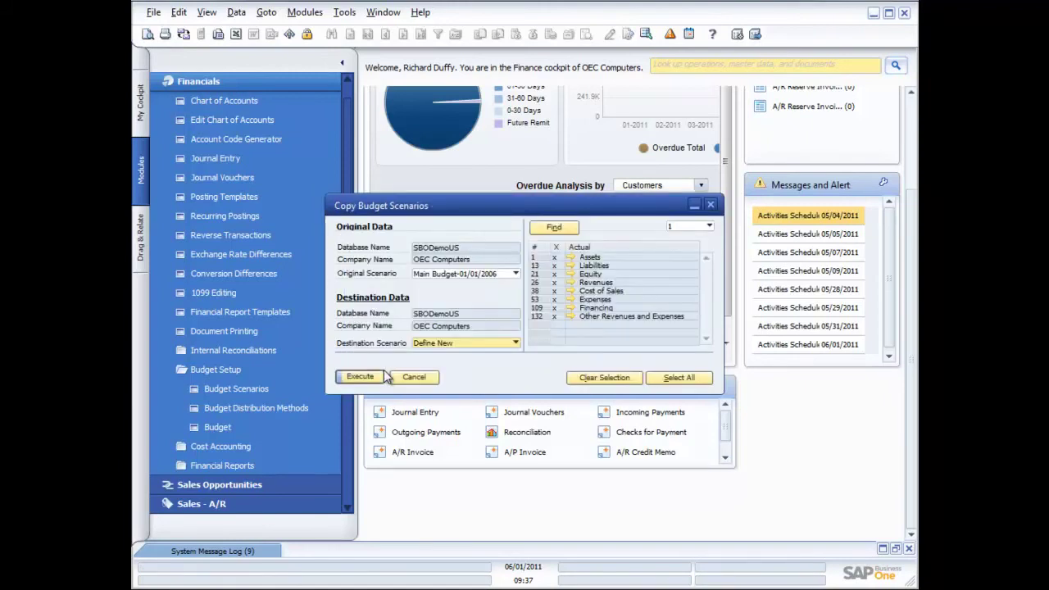
click(418, 381)
click(438, 375)
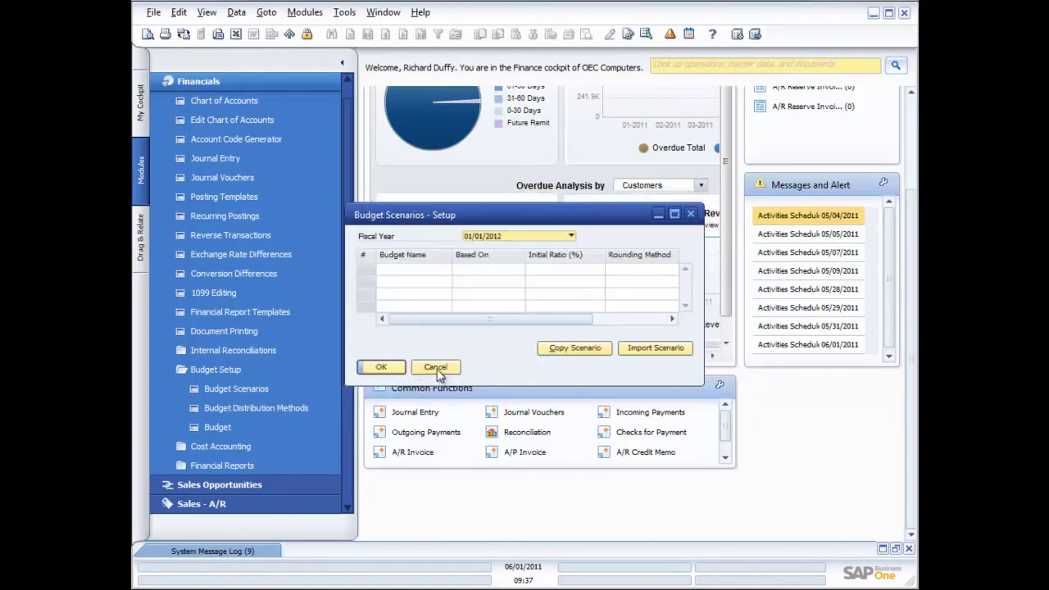
click(438, 376)
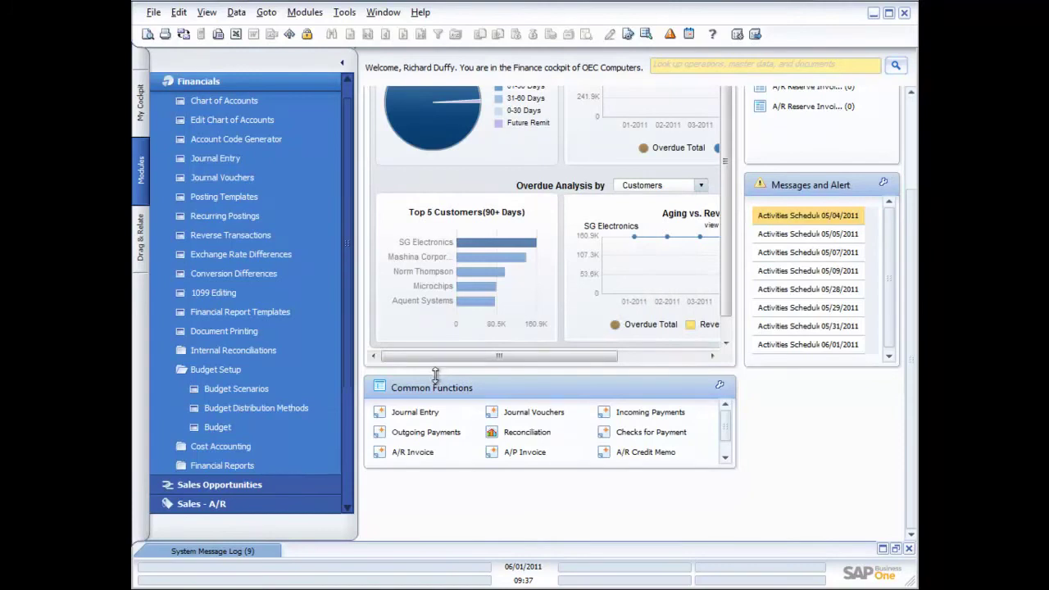
Step: Browse through the existing budget distribution methods to examine their monthly factors, and close the setup without changes
click(286, 407)
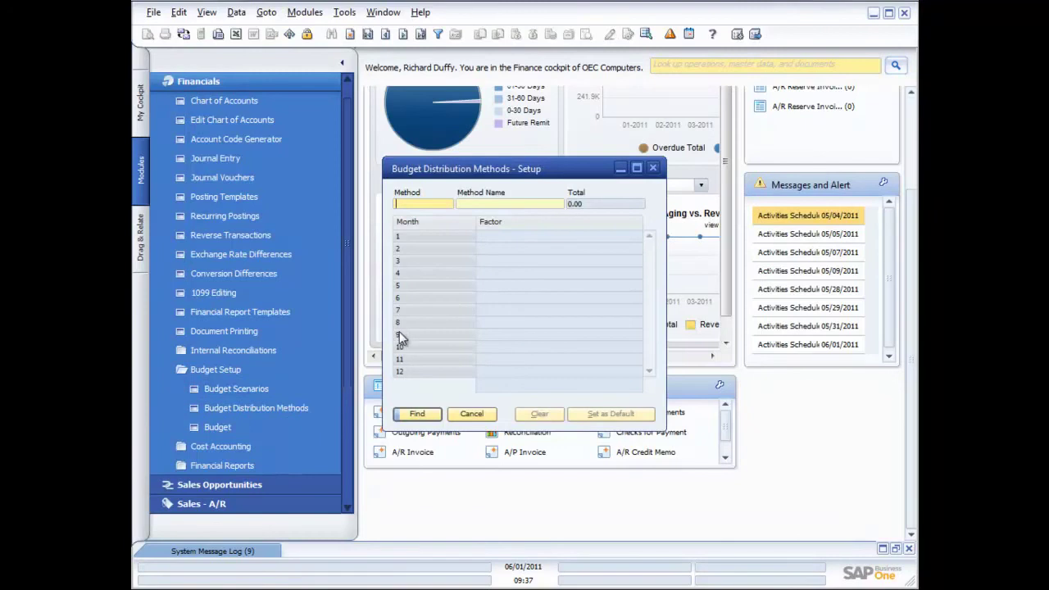
click(427, 205)
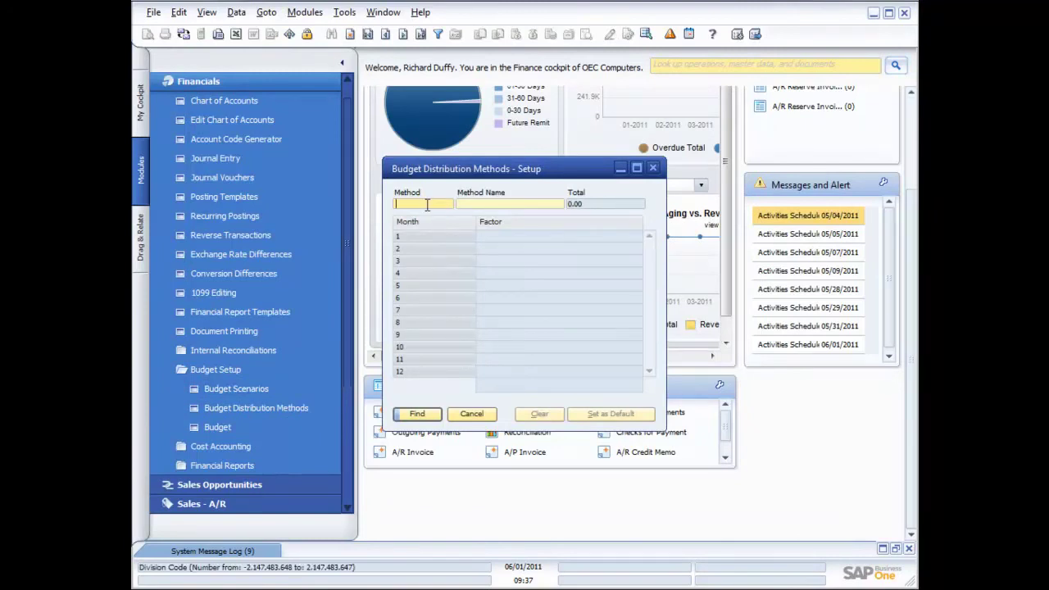
click(368, 36)
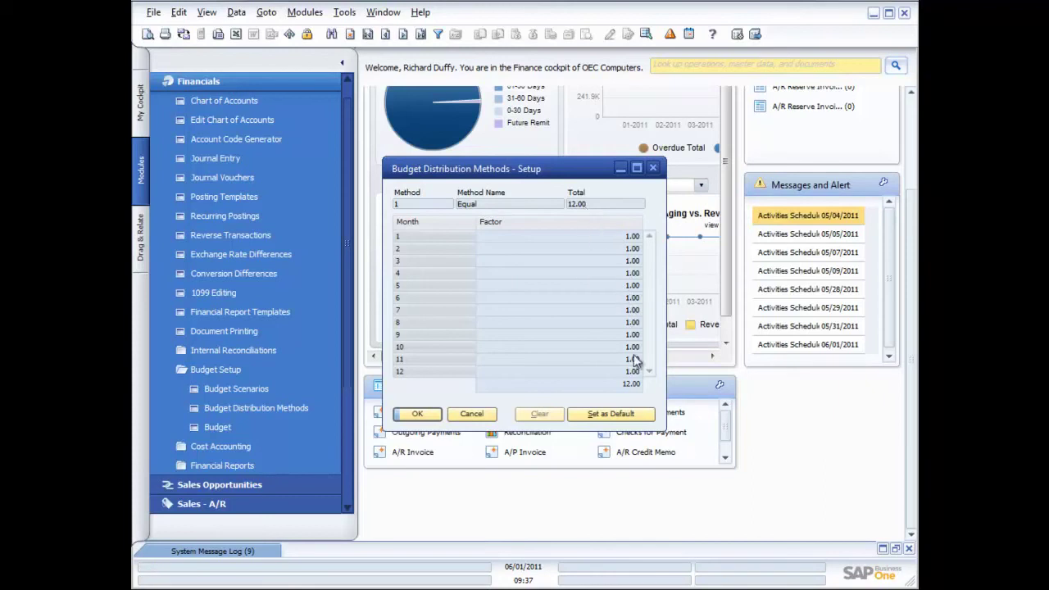
click(403, 36)
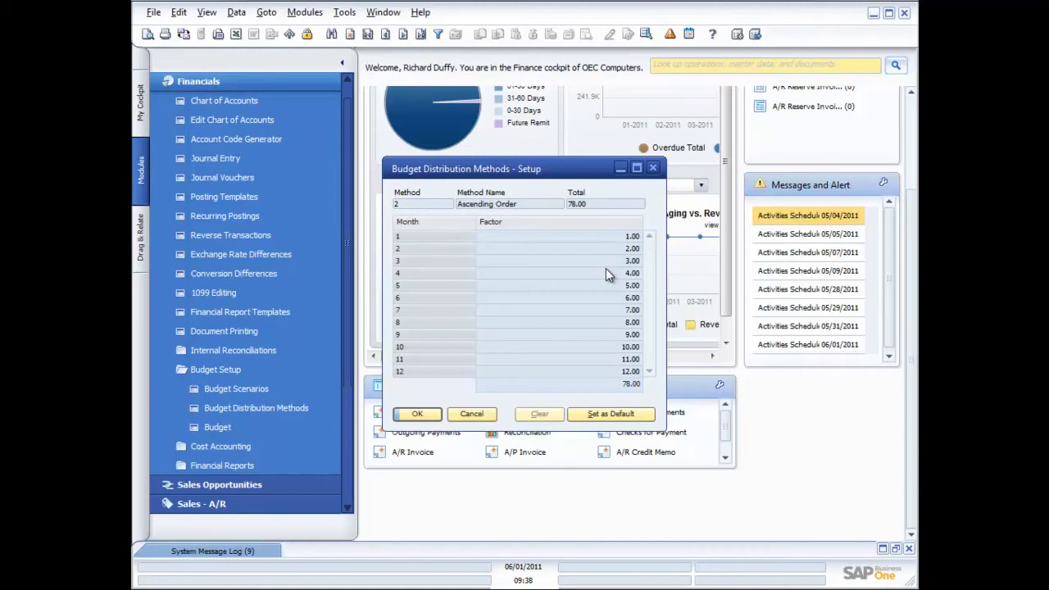
click(403, 34)
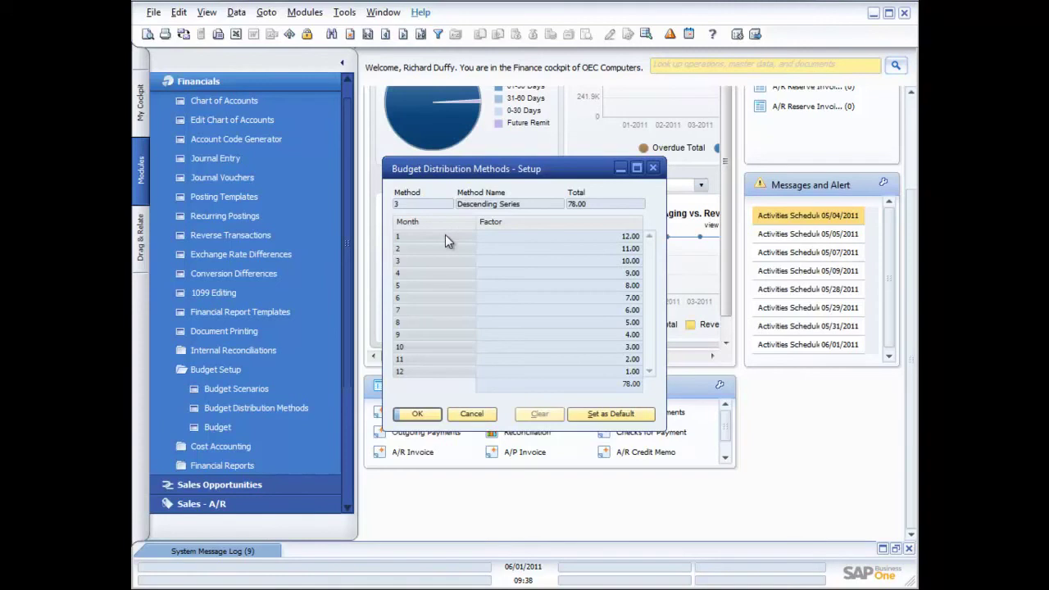
click(404, 35)
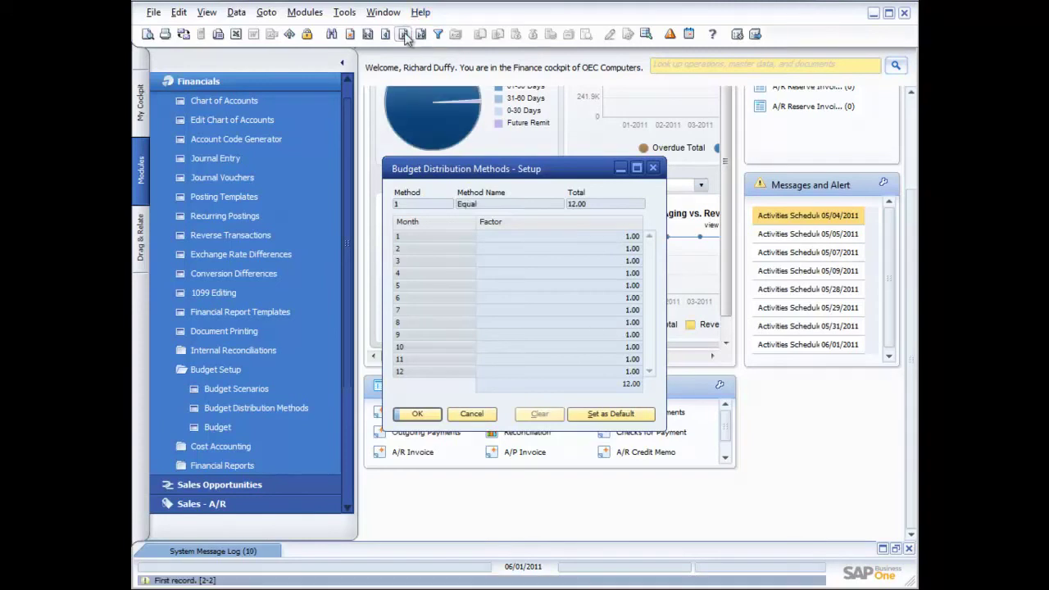
click(481, 416)
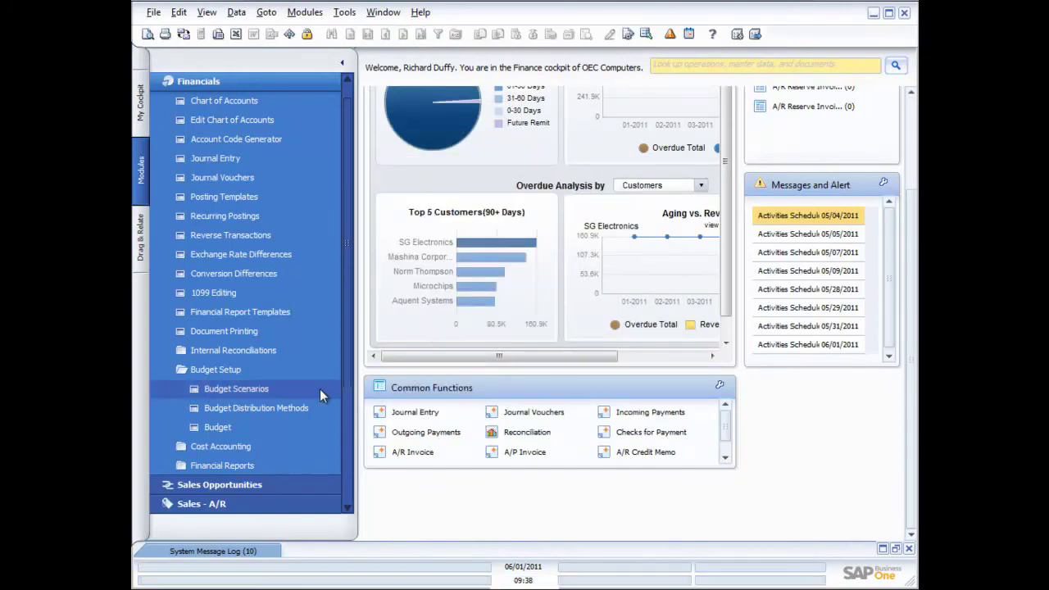
Step: Open the Main Budget scenario at account level 4, display accounts with no budget and widen the account name column
click(210, 426)
click(711, 219)
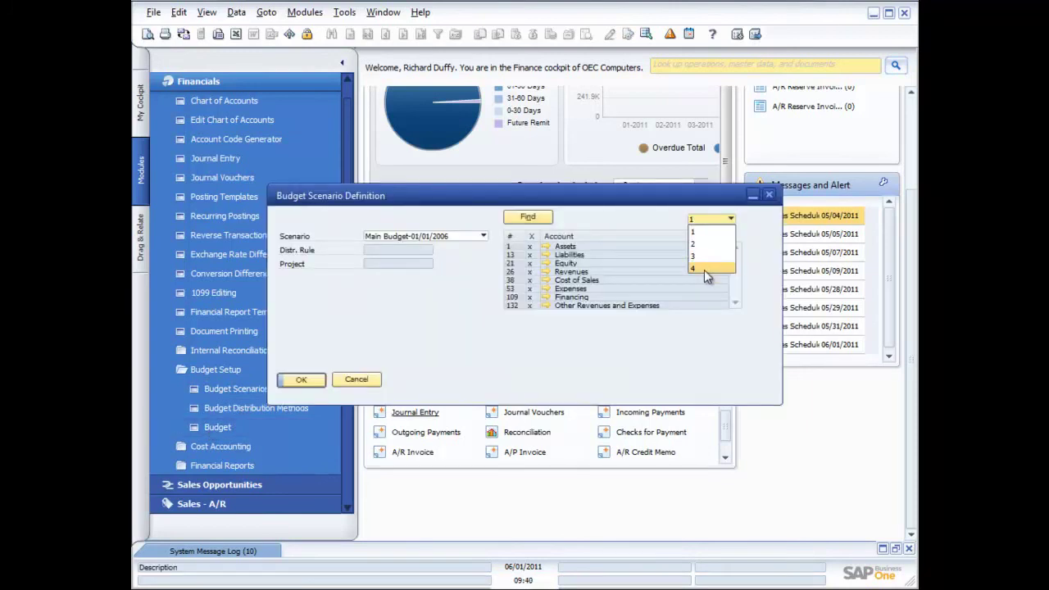
click(704, 266)
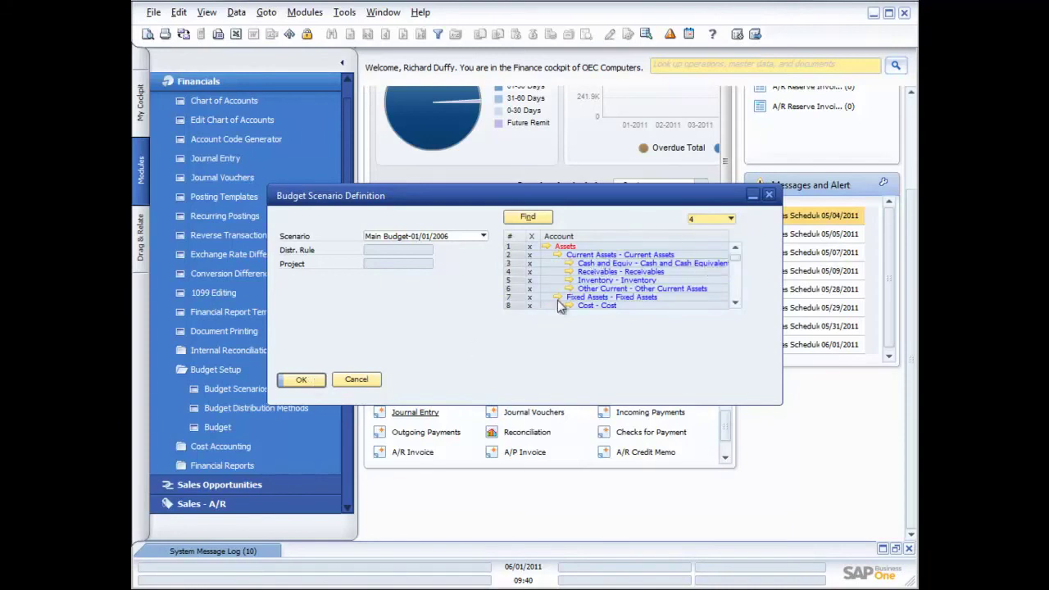
click(301, 381)
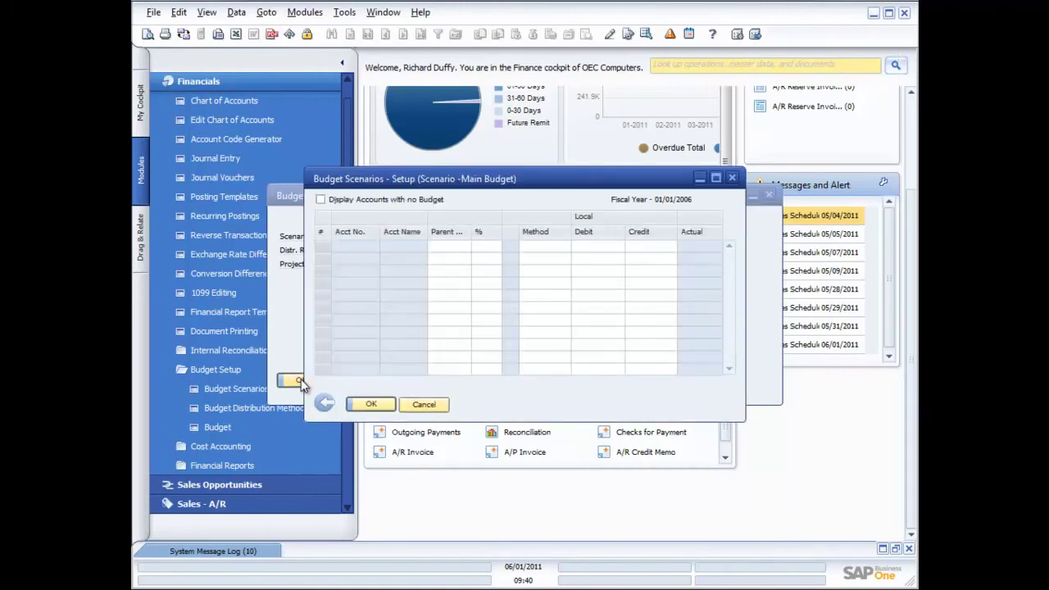
click(321, 199)
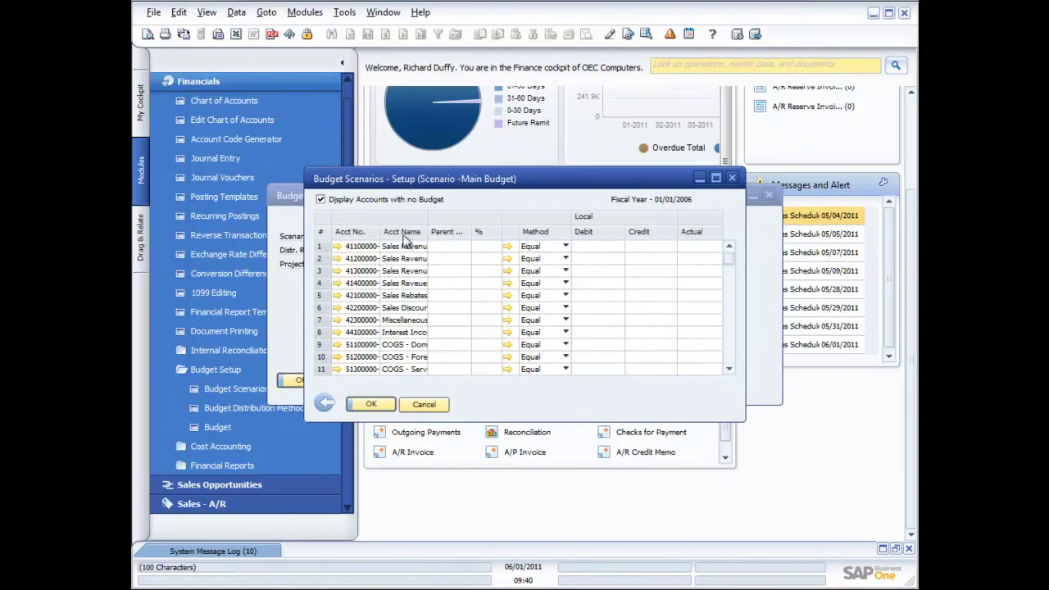
drag(427, 232, 452, 234)
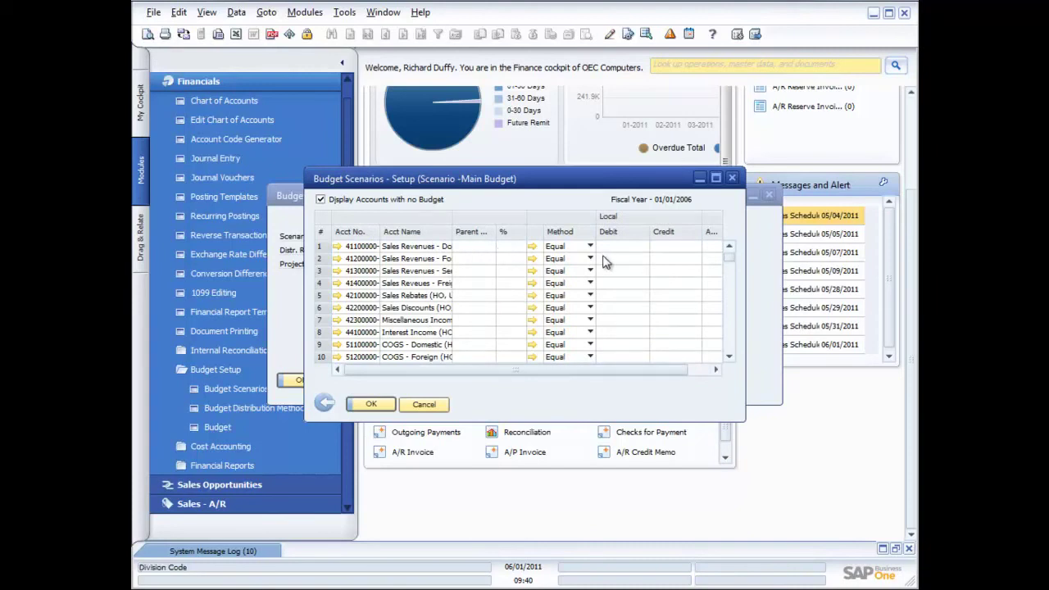
Step: Try the Manual distribution method on the first Sales Revenues account, enter 12 as its debit and clear that amount again
click(626, 248)
click(590, 246)
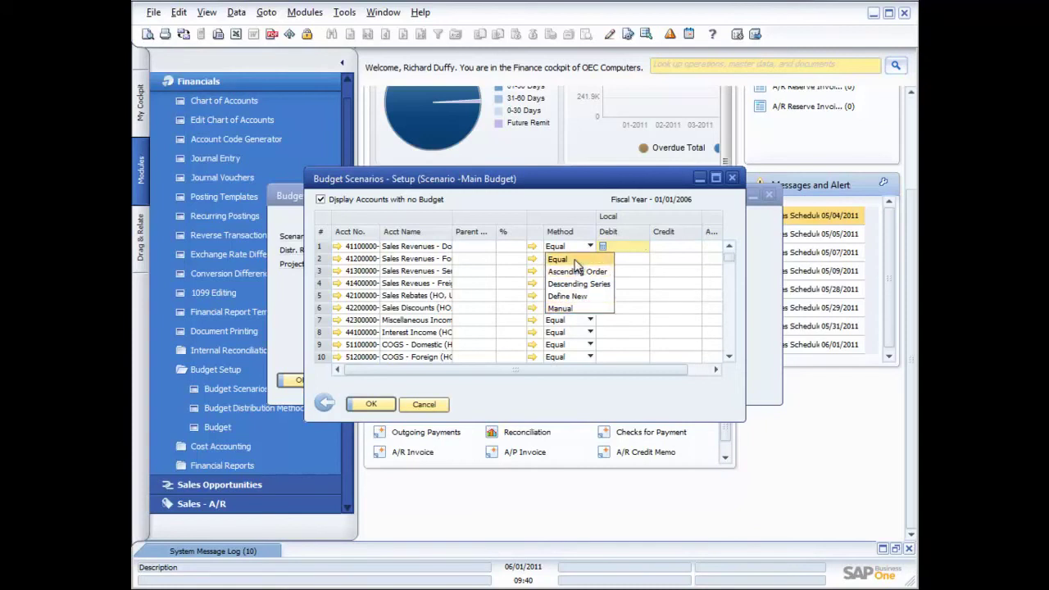
click(563, 311)
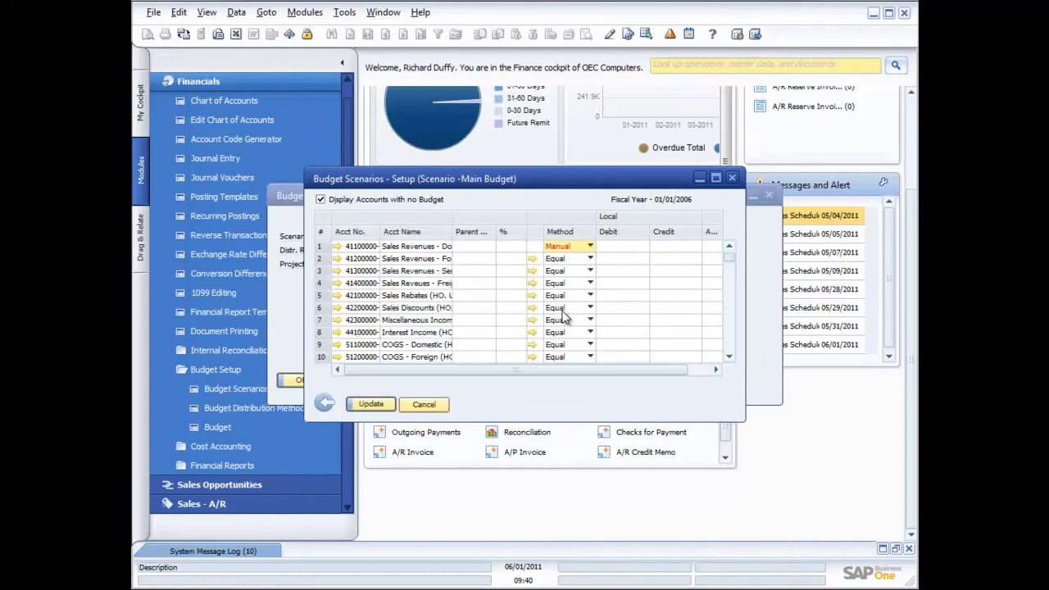
click(612, 246)
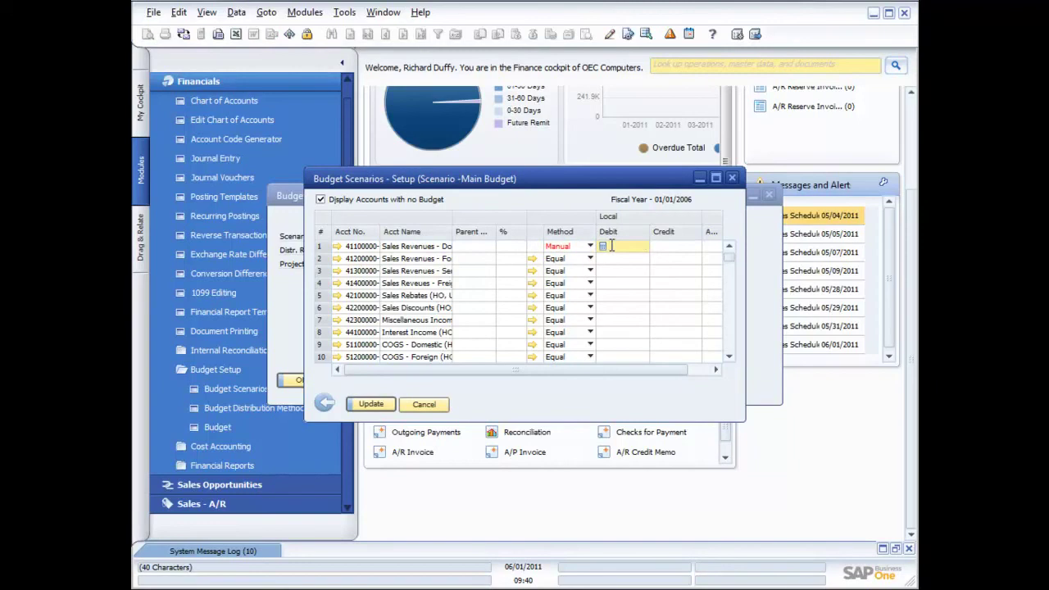
text(12)
key(BackSpace)
key(BackSpace)
Step: Confirm zeroing the first Sales Revenues account's balance and set its credit budget to 120000
click(669, 246)
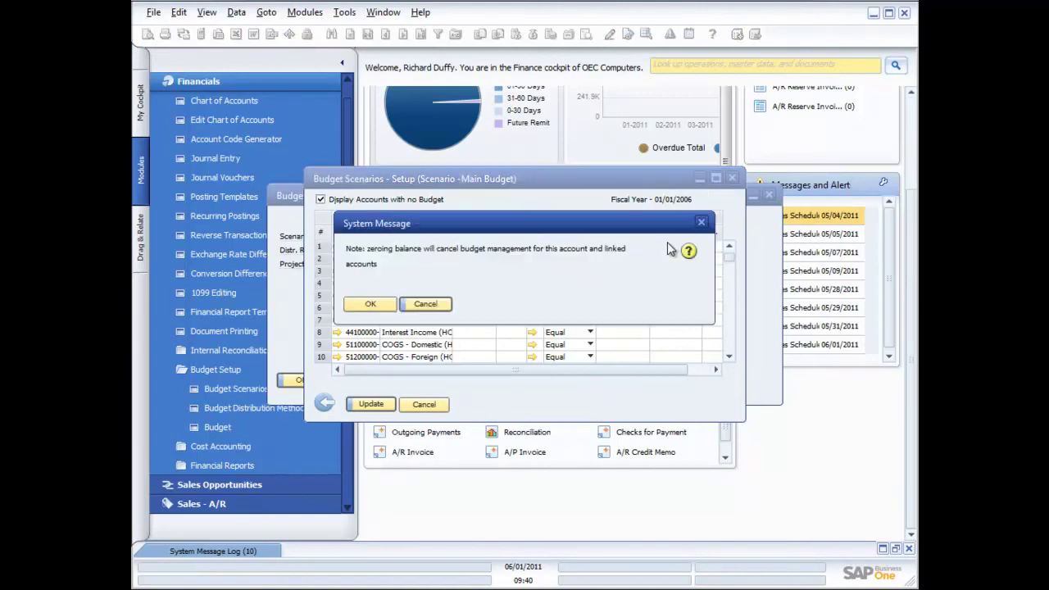
click(371, 304)
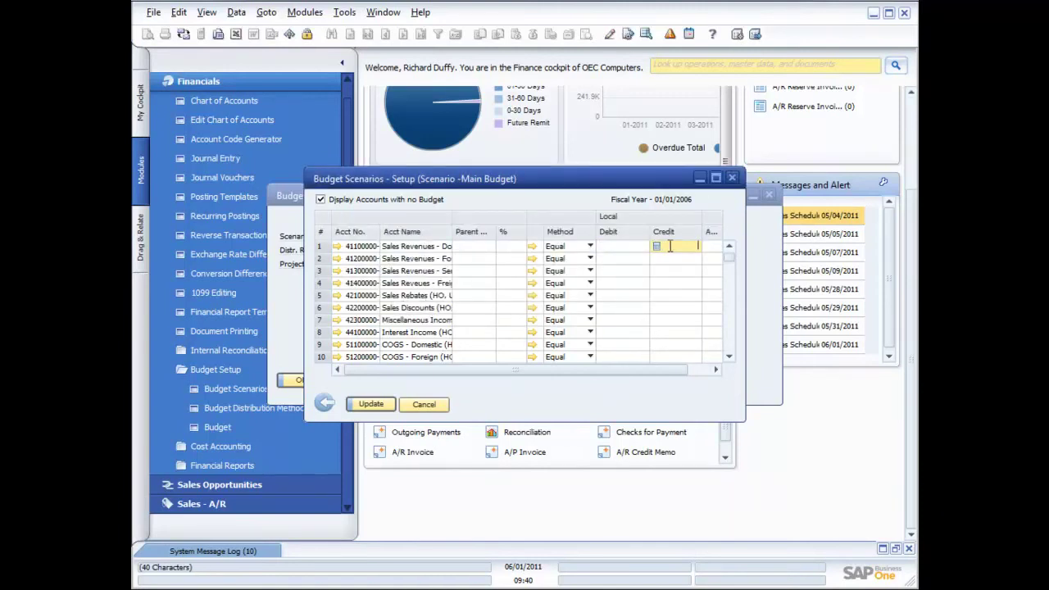
text(120000)
key(Tab)
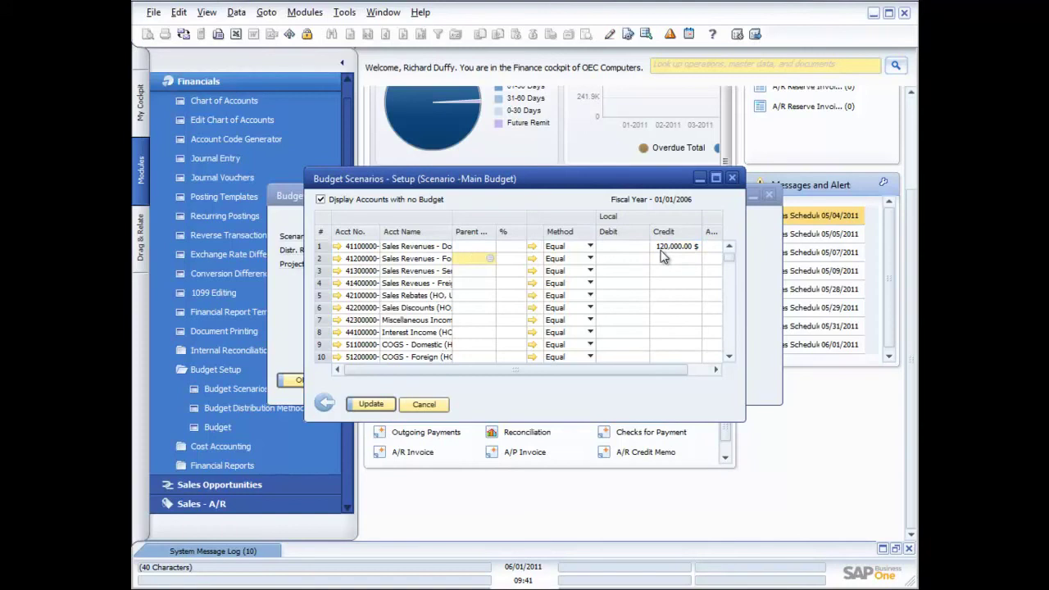
Step: Examine the monthly budget breakdown of the first Sales Revenues account from January to June, and close the details without changes
double_click(322, 249)
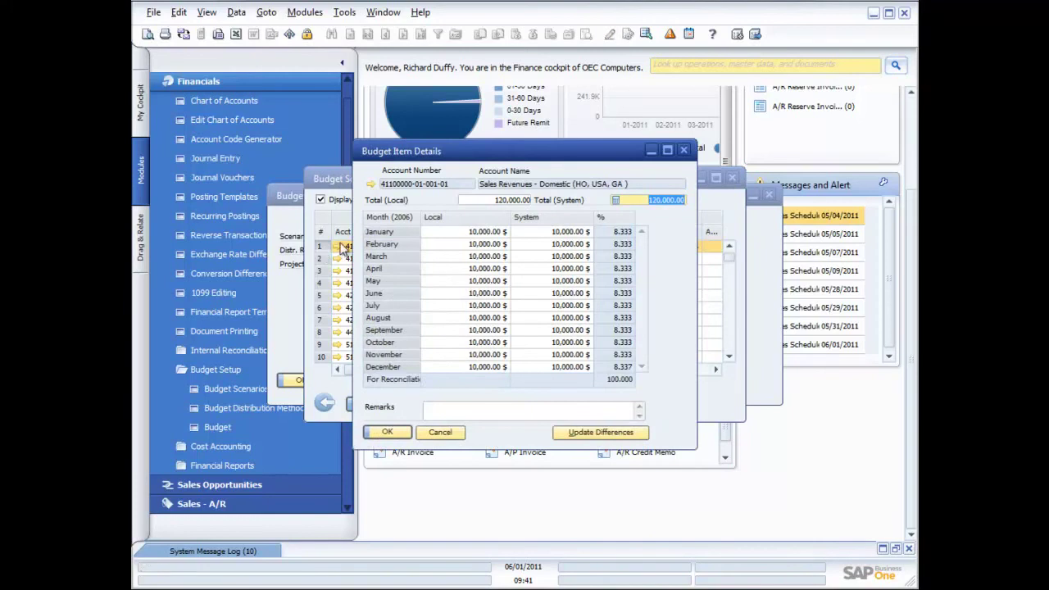
click(476, 234)
click(477, 243)
click(478, 256)
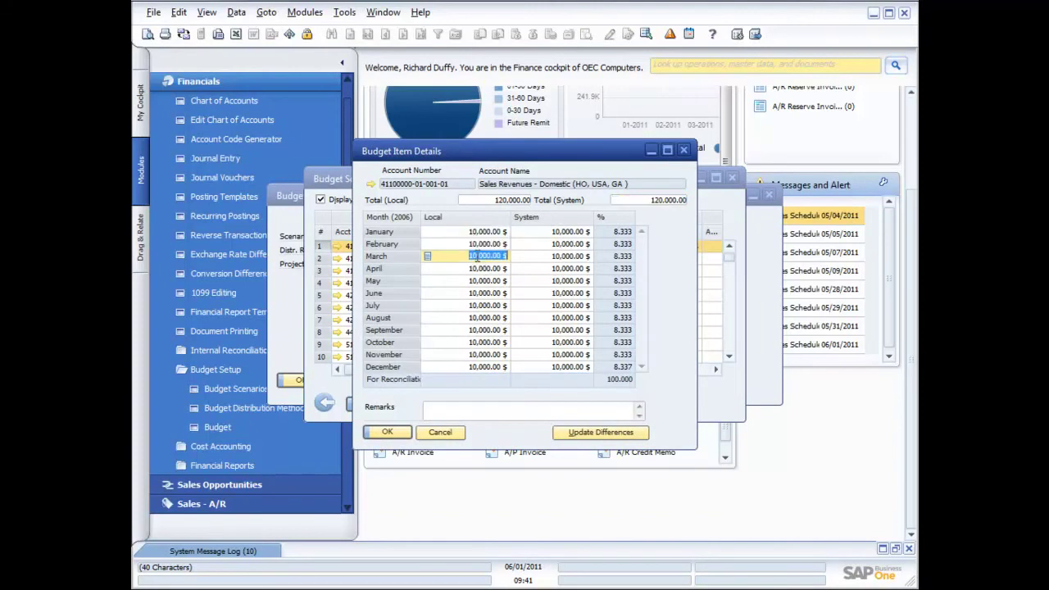
click(479, 269)
click(478, 281)
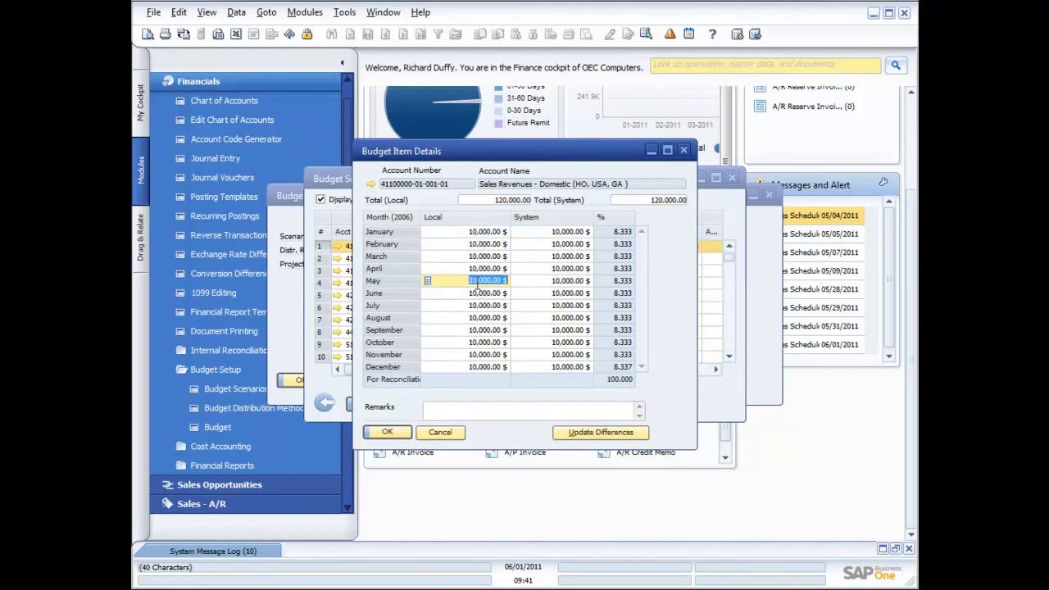
click(478, 293)
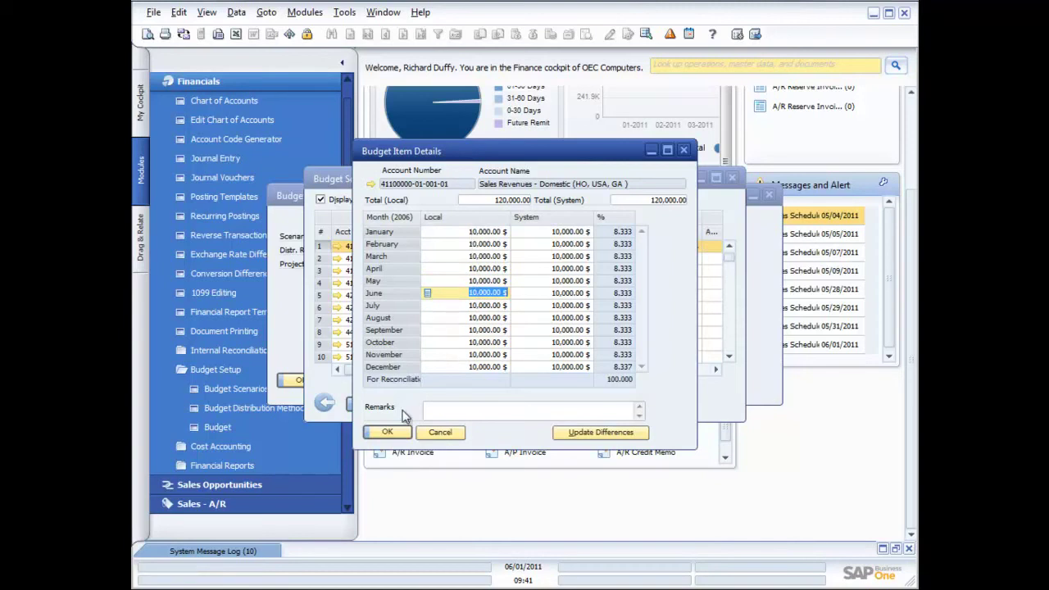
click(388, 432)
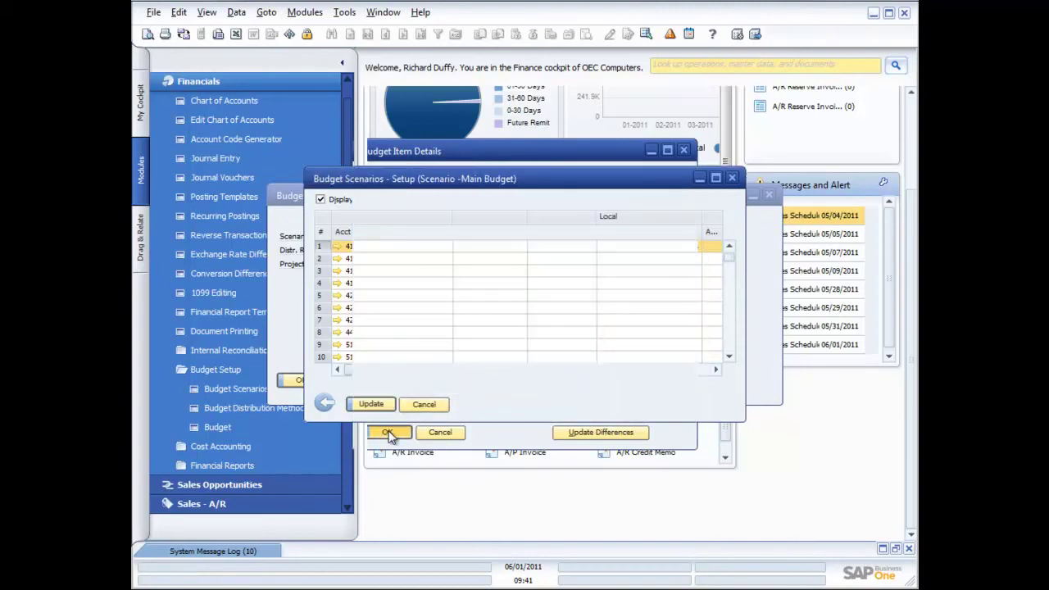
Step: Save the Main Budget scenario, agree to restore the account's accumulators, and close the budget windows
click(370, 403)
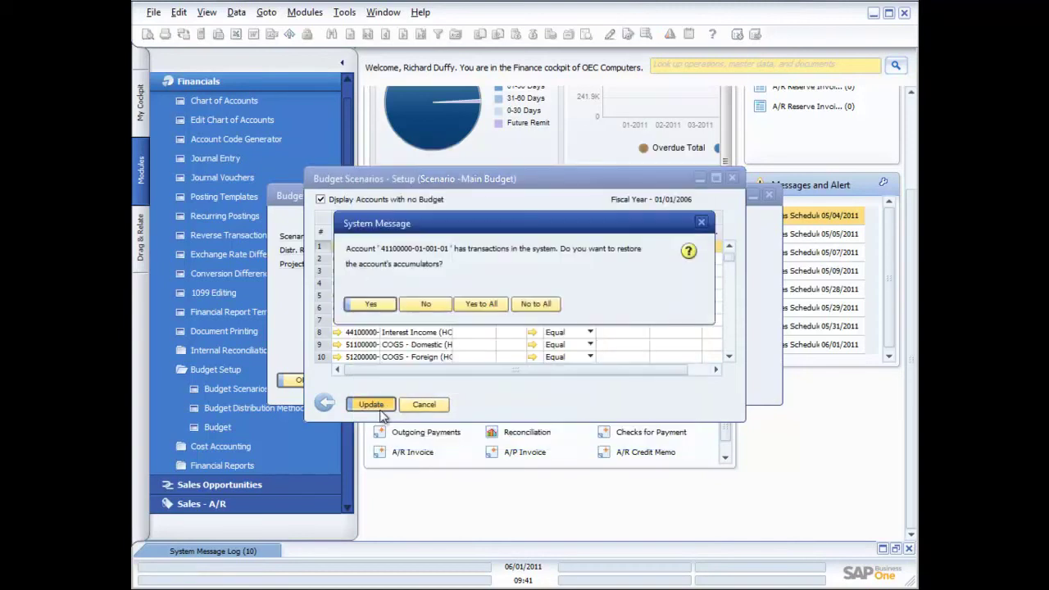
click(373, 304)
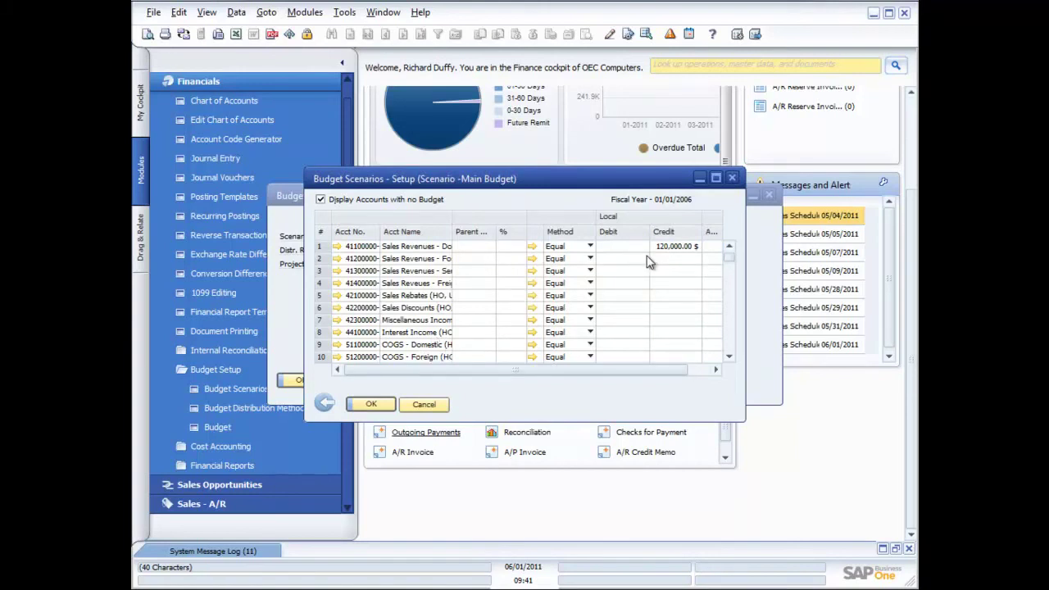
click(733, 178)
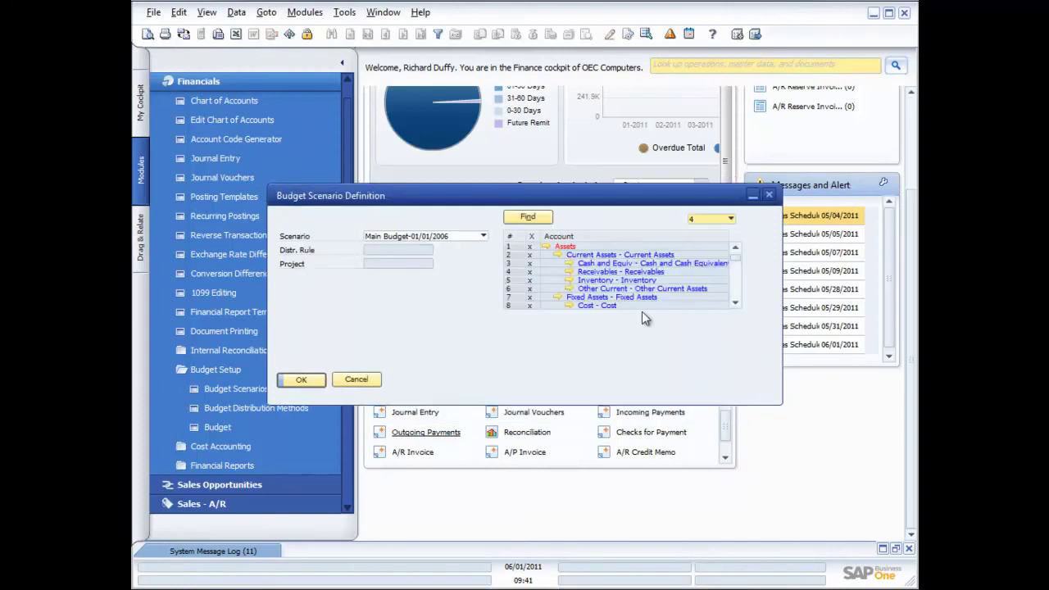
click(358, 380)
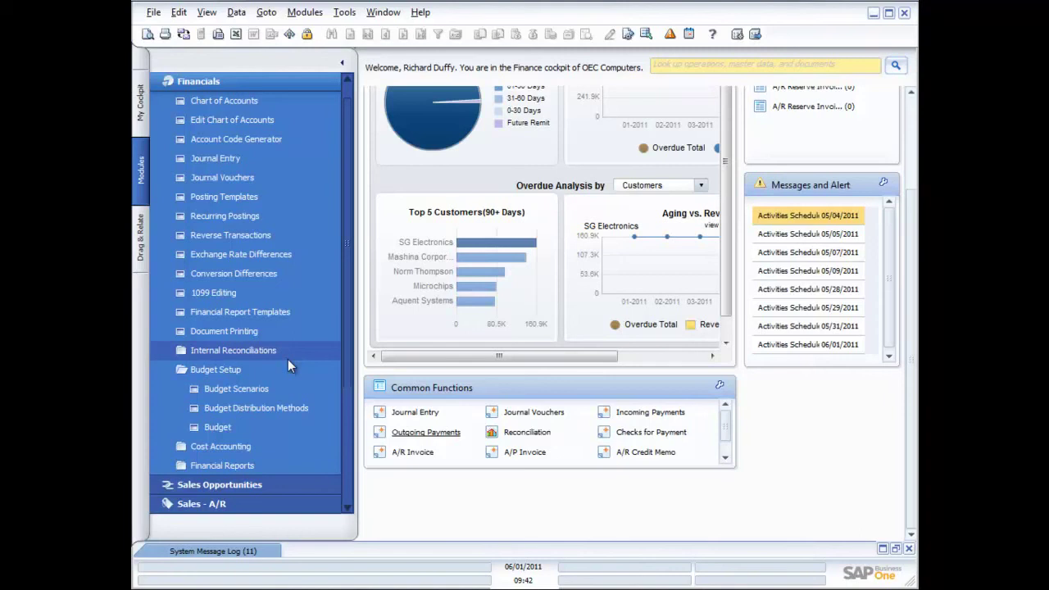
Step: Open the cost center setup under Cost Accounting, check its fields and cost center type choices, and cancel it
click(236, 370)
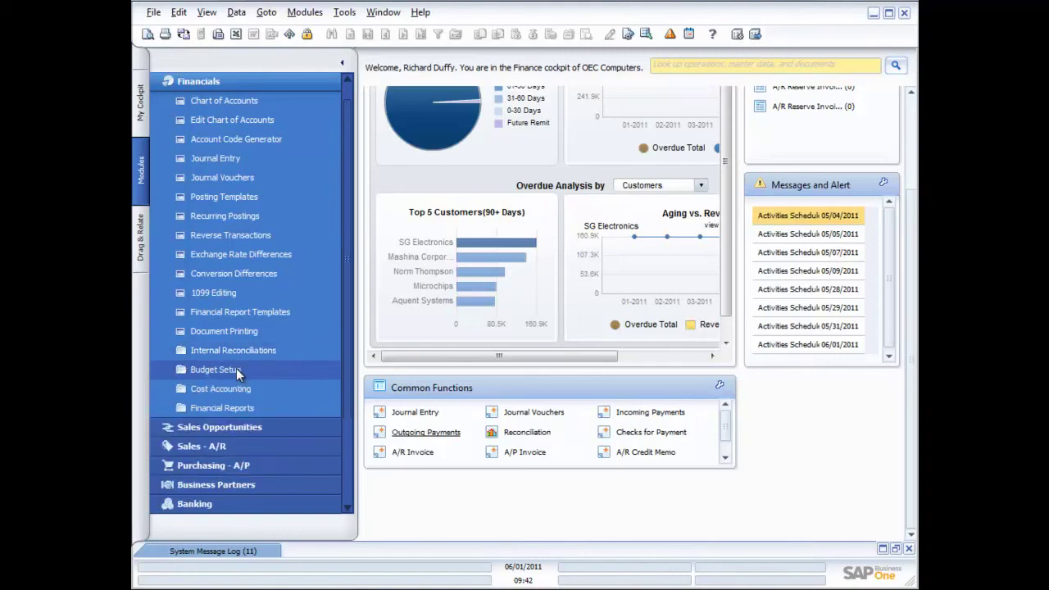
click(226, 390)
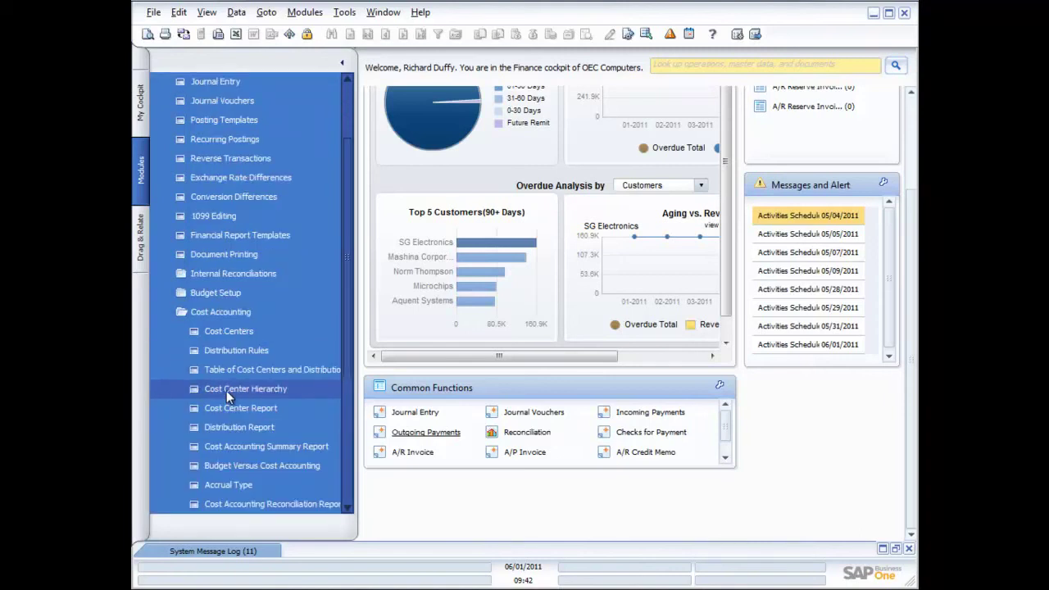
click(226, 330)
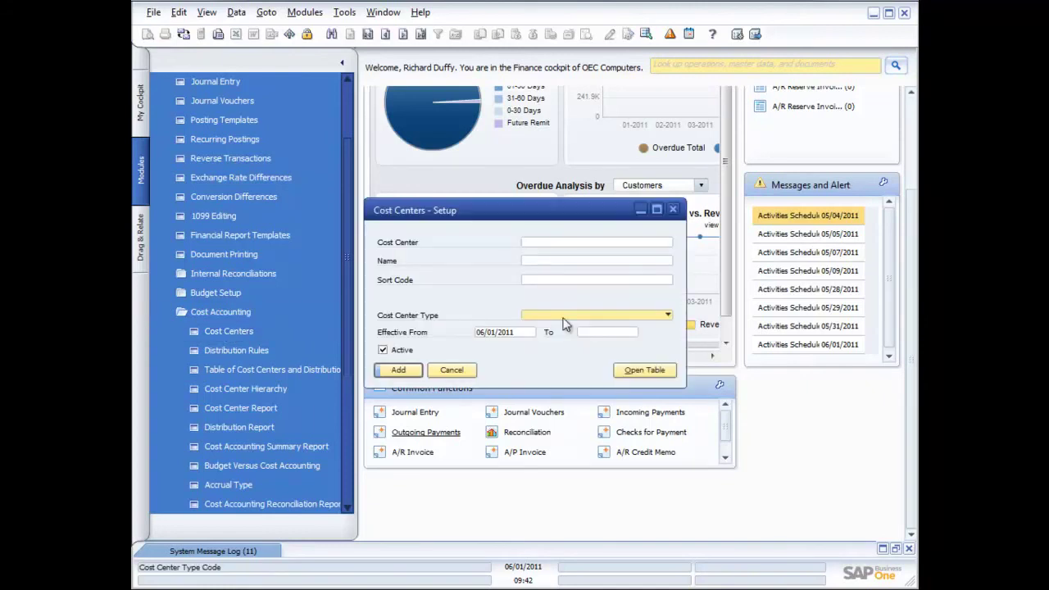
click(668, 315)
click(668, 316)
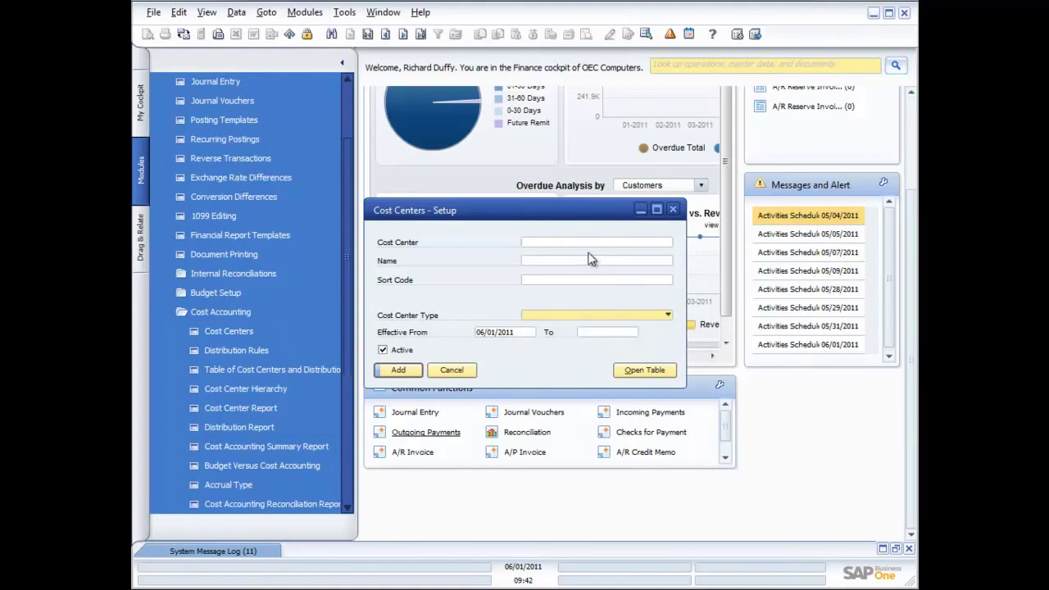
click(458, 371)
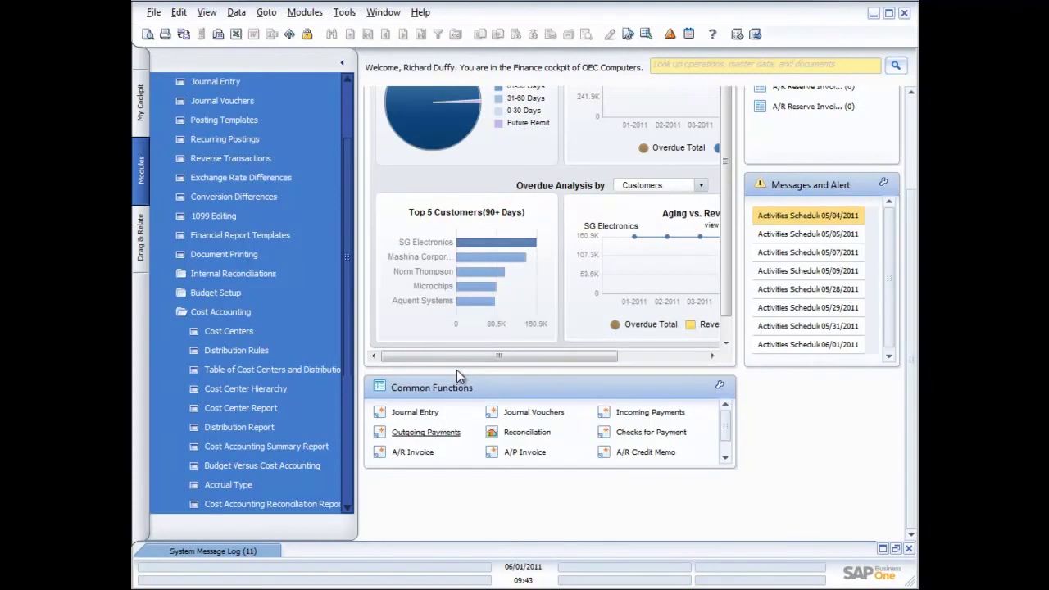
Step: View the Cost Center Report selection criteria and the Distribution Rules setup, cancelling each without entries
click(223, 408)
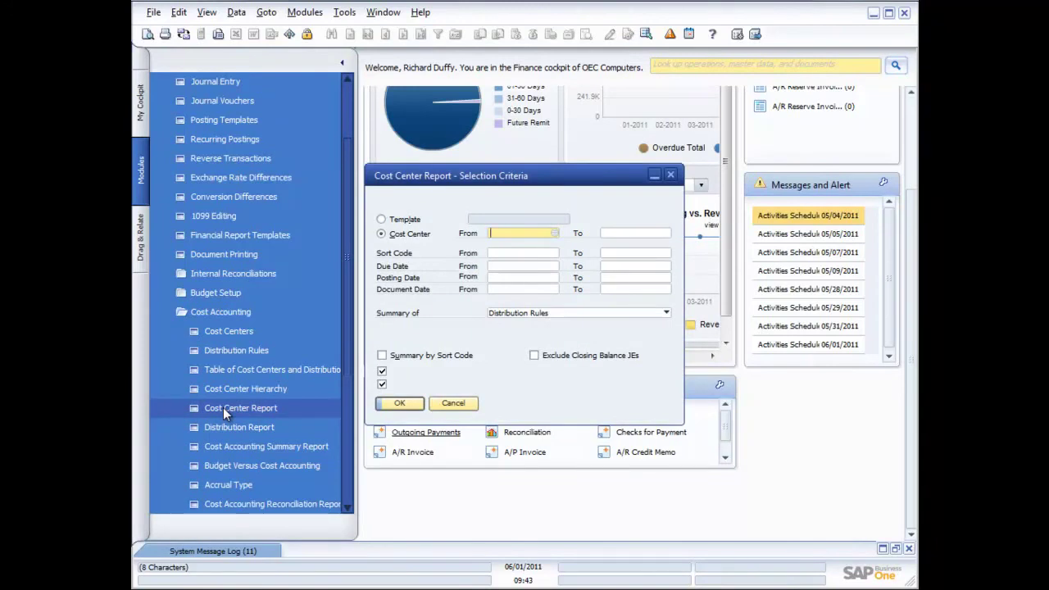
click(445, 405)
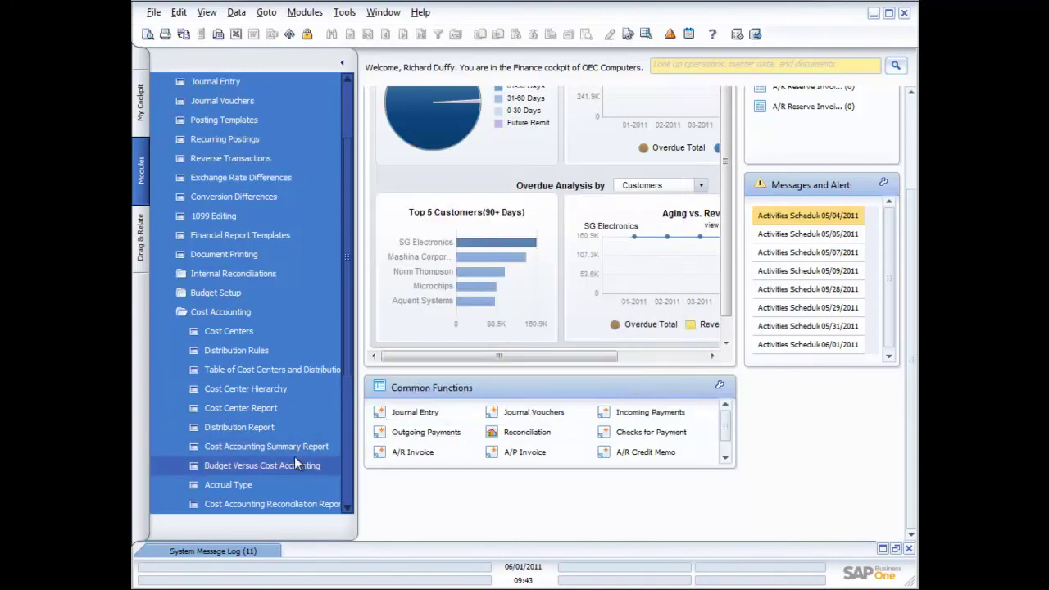
click(346, 508)
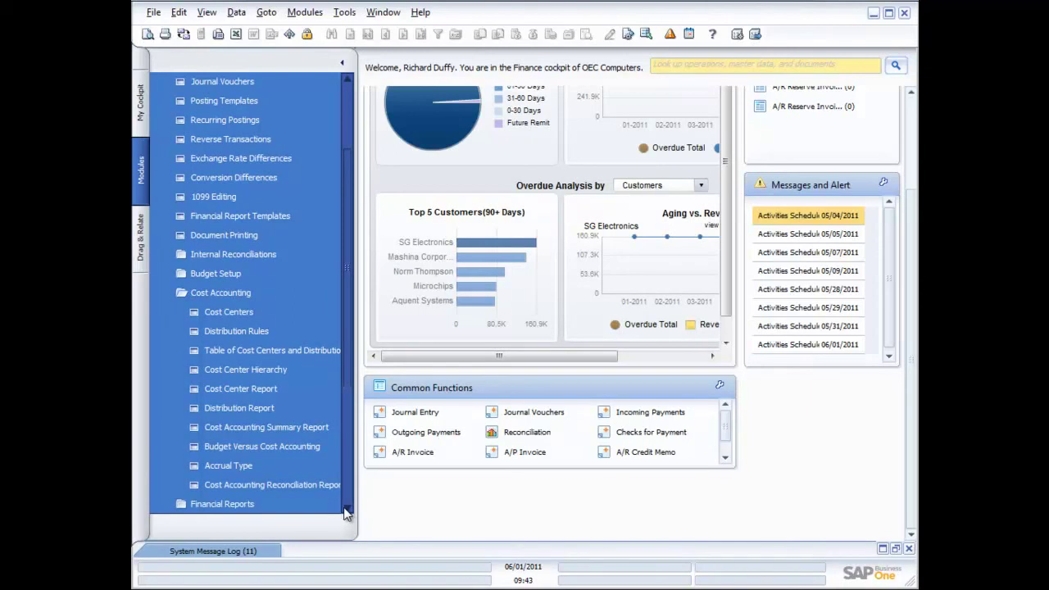
click(226, 330)
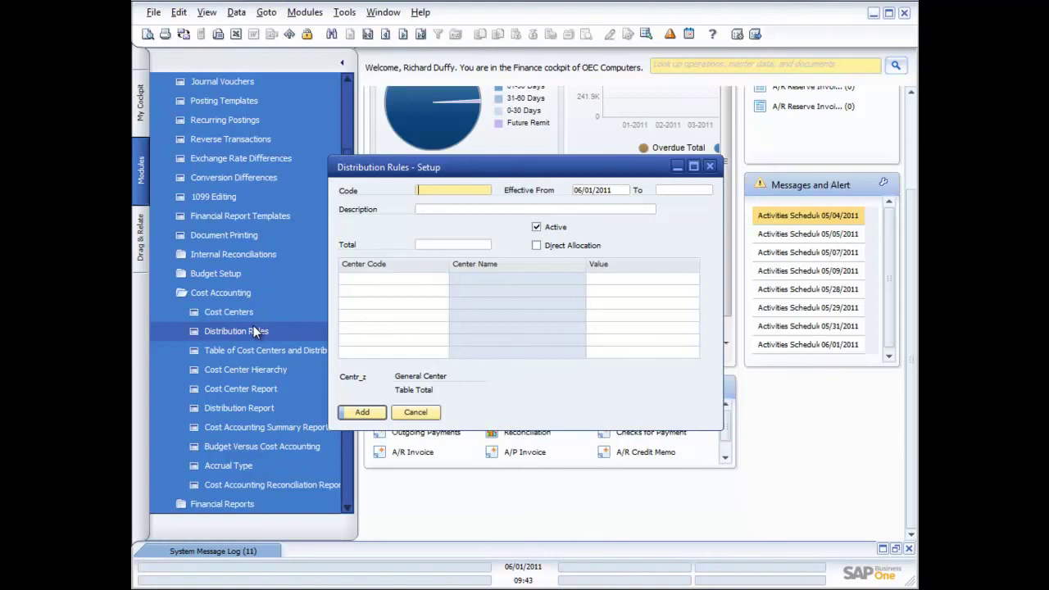
click(415, 413)
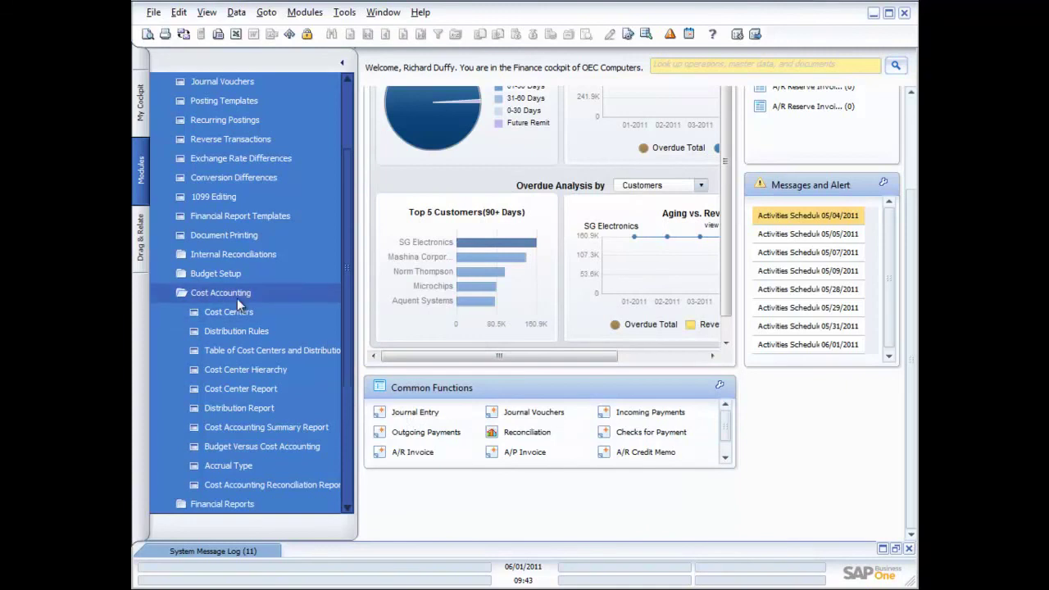
Step: Open the Transaction Journal Report criteria from the accounting financial reports and move the window nearer the screen's centre
click(194, 286)
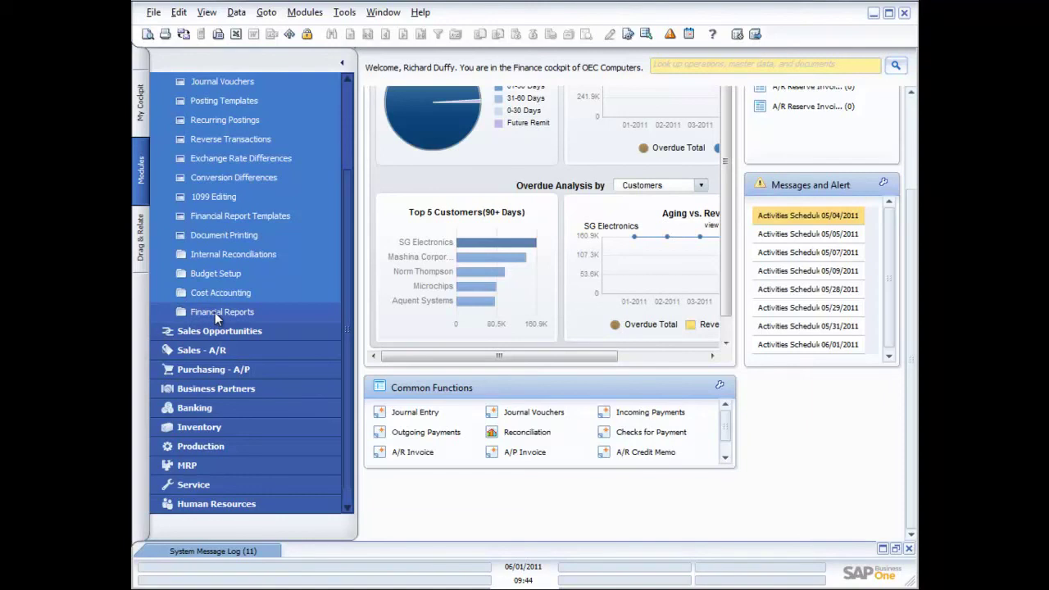
click(216, 312)
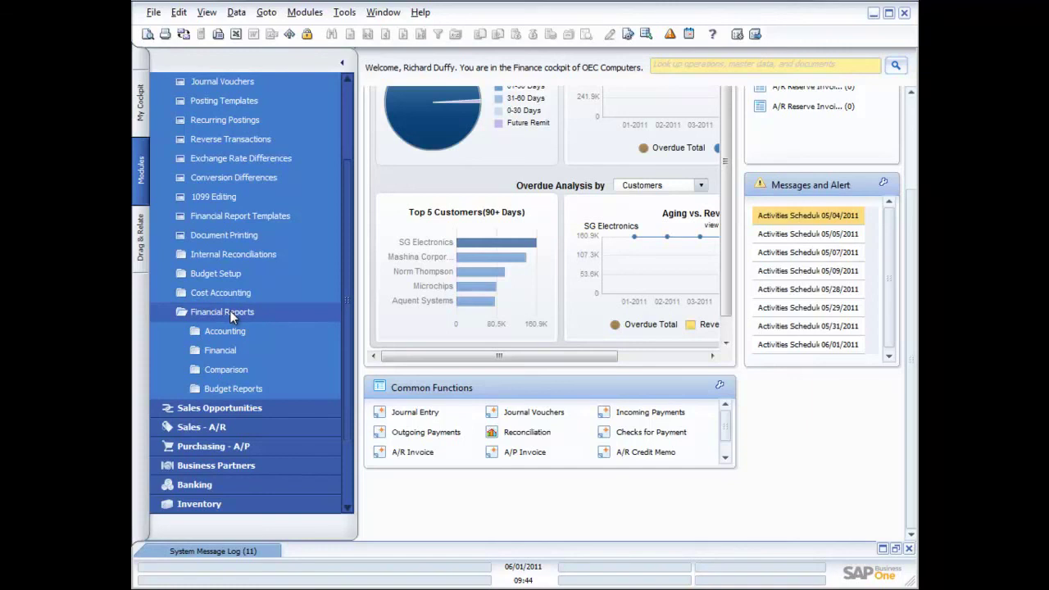
click(227, 330)
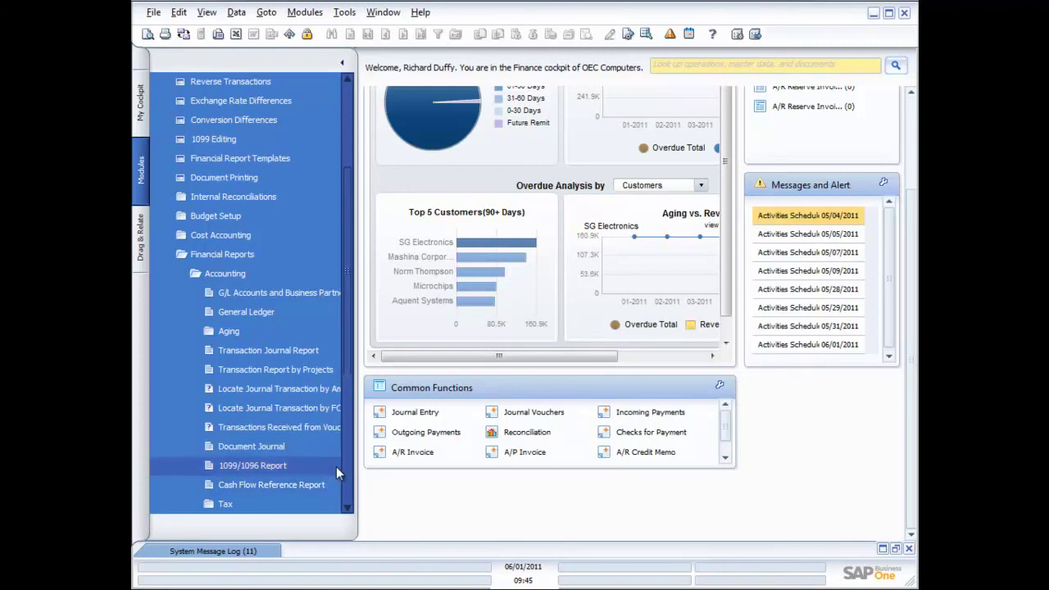
click(275, 350)
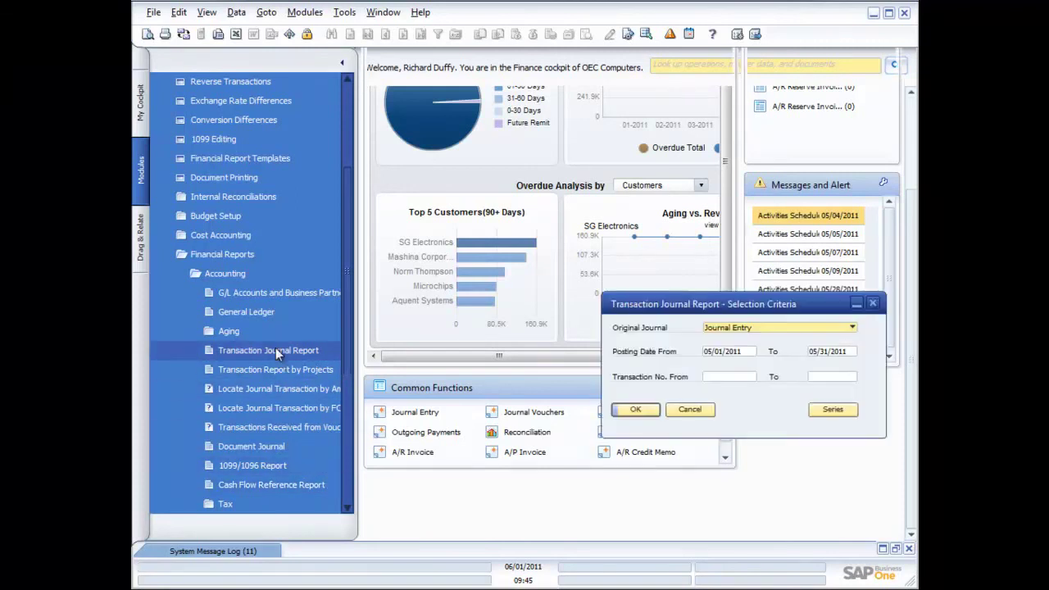
drag(753, 306, 556, 270)
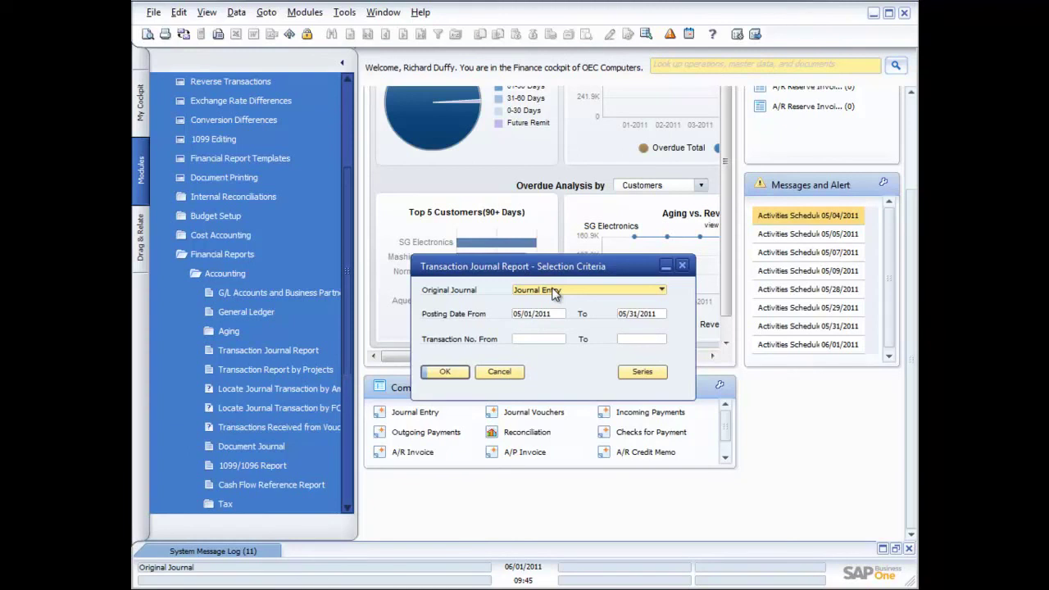
Step: Run the Transaction Journal Report with Journal Entry as original journal, keeping the default posting dates and no transaction number limits
click(662, 292)
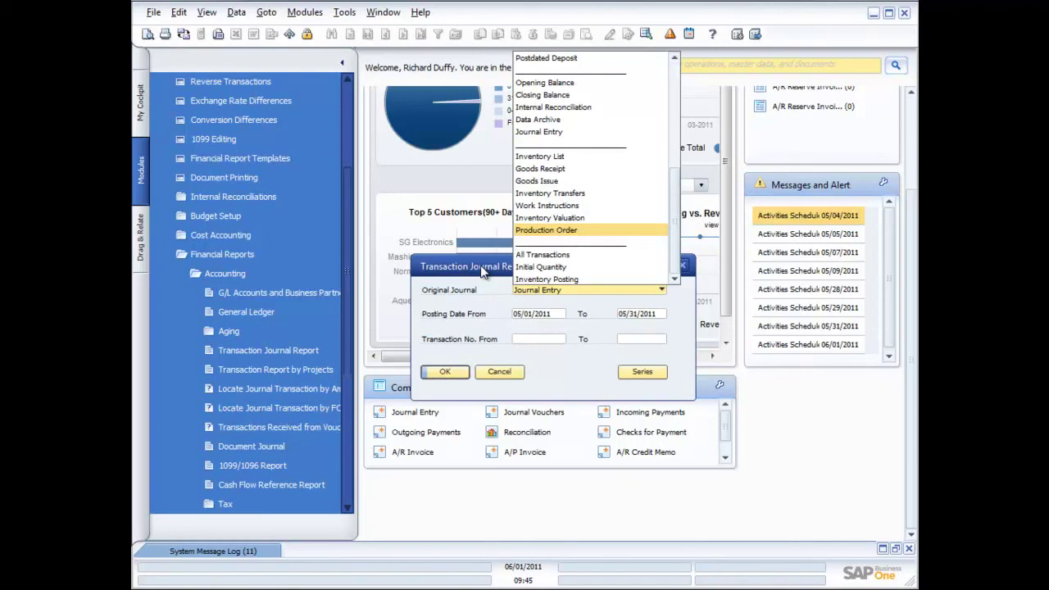
click(542, 135)
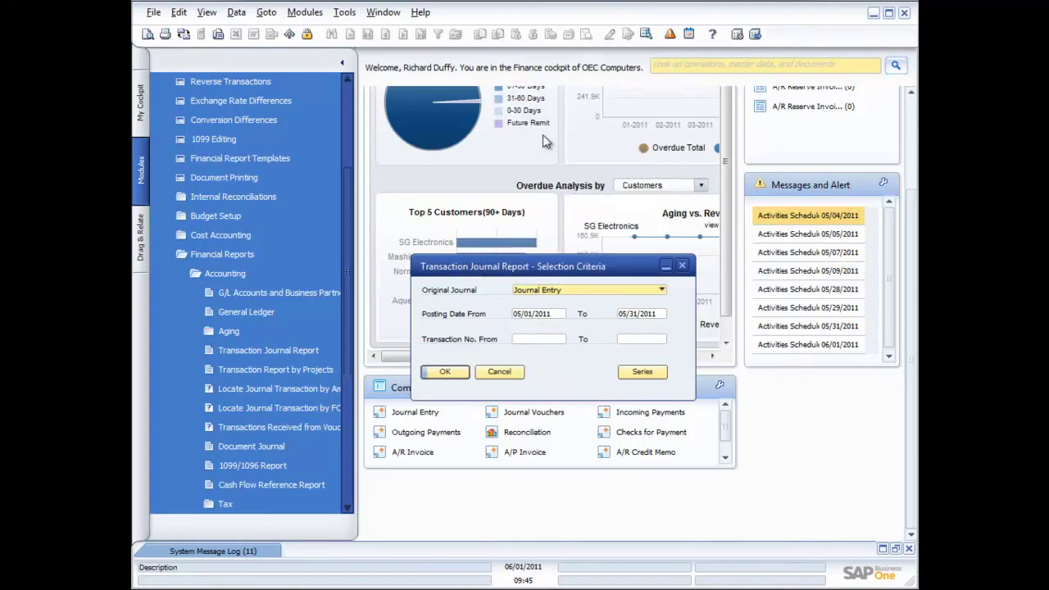
click(555, 315)
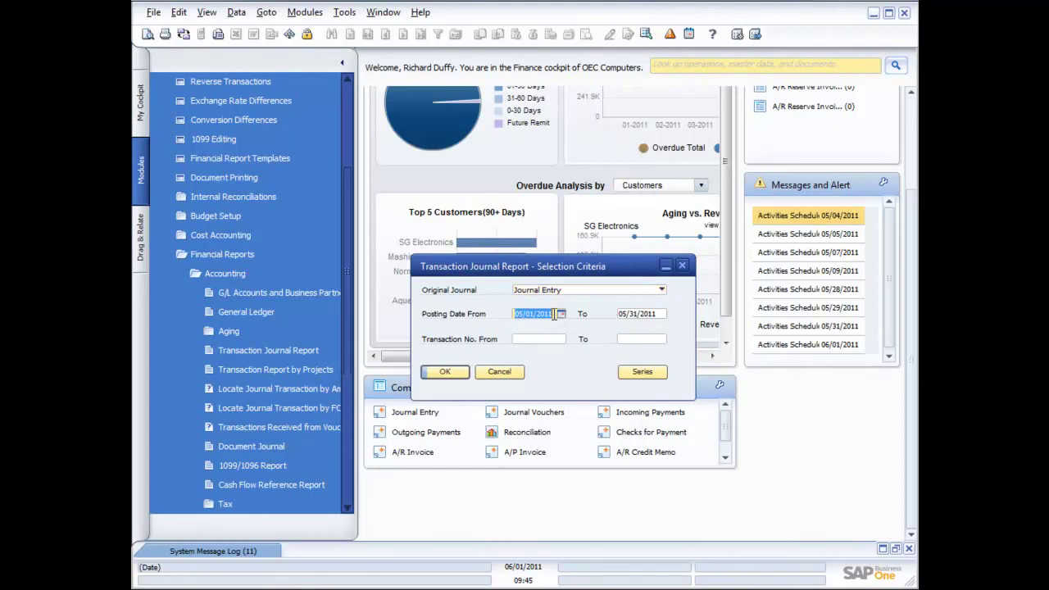
click(541, 340)
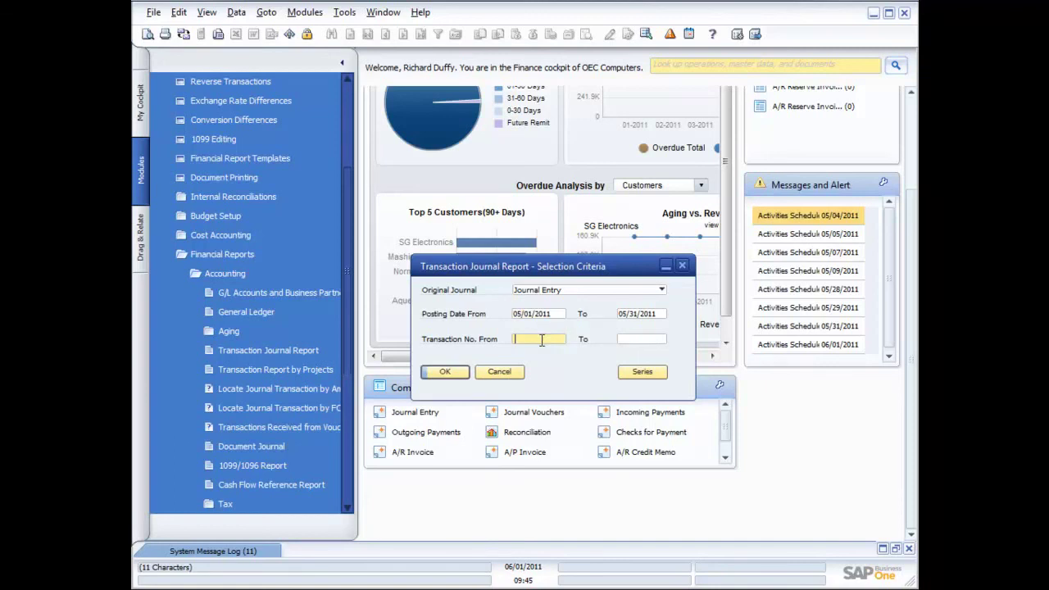
key(Tab)
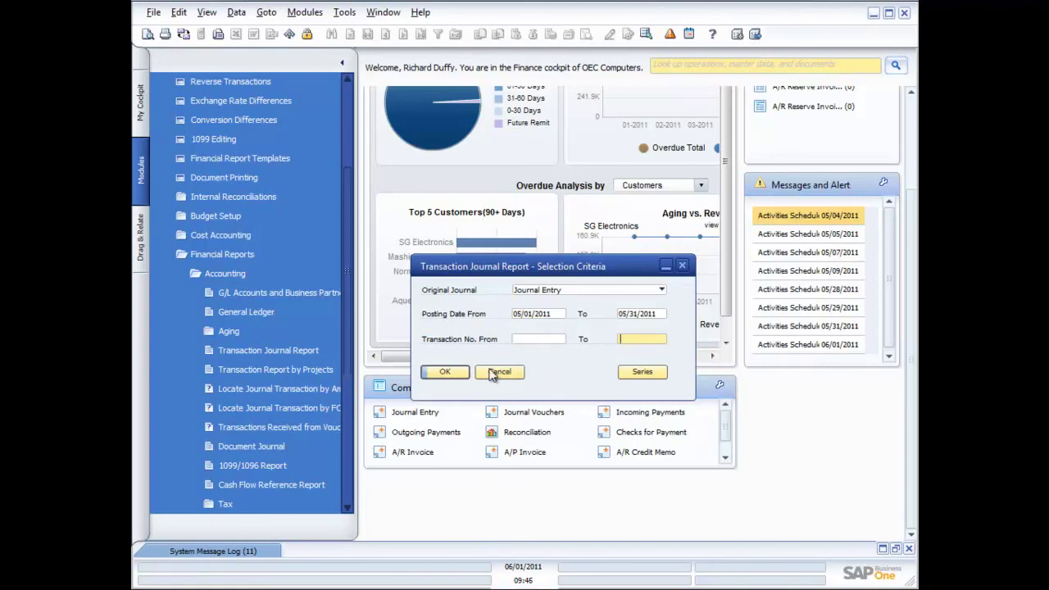
click(445, 373)
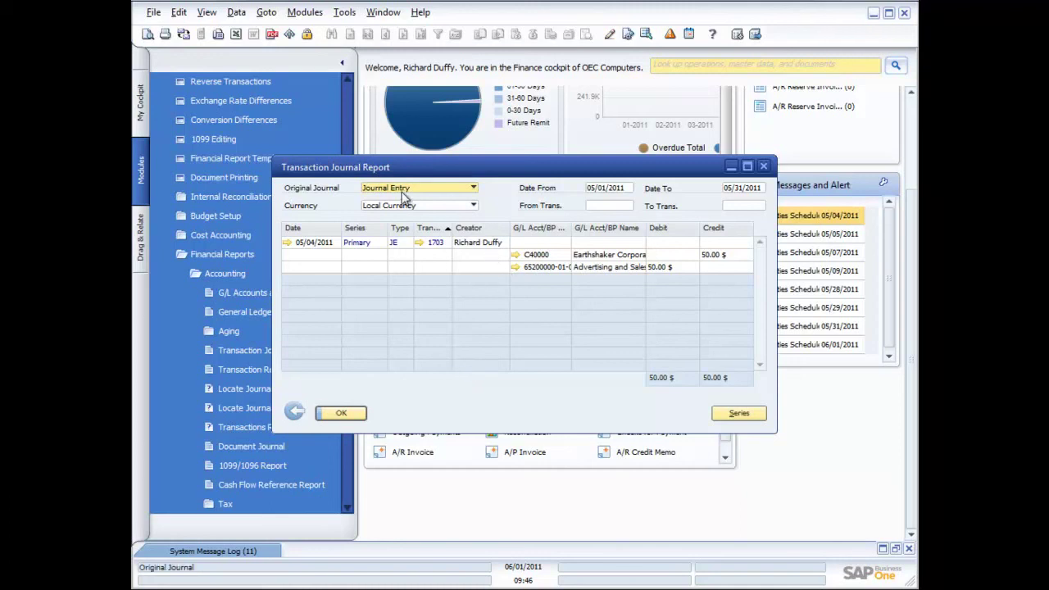
Step: Preview the printed layout of the Transaction Journal Report, and close both the preview and the report
click(147, 34)
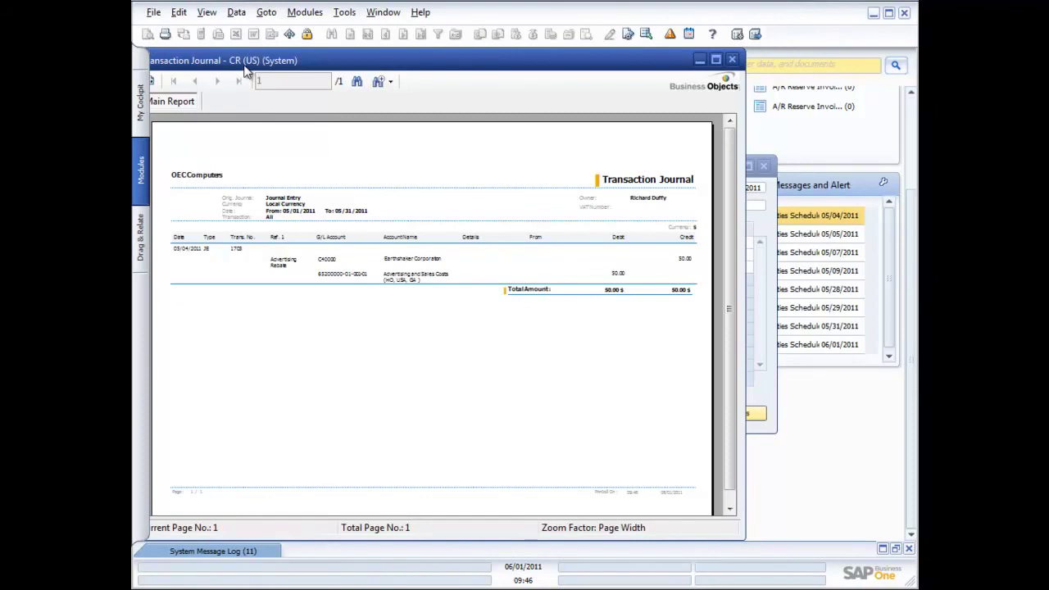
click(715, 62)
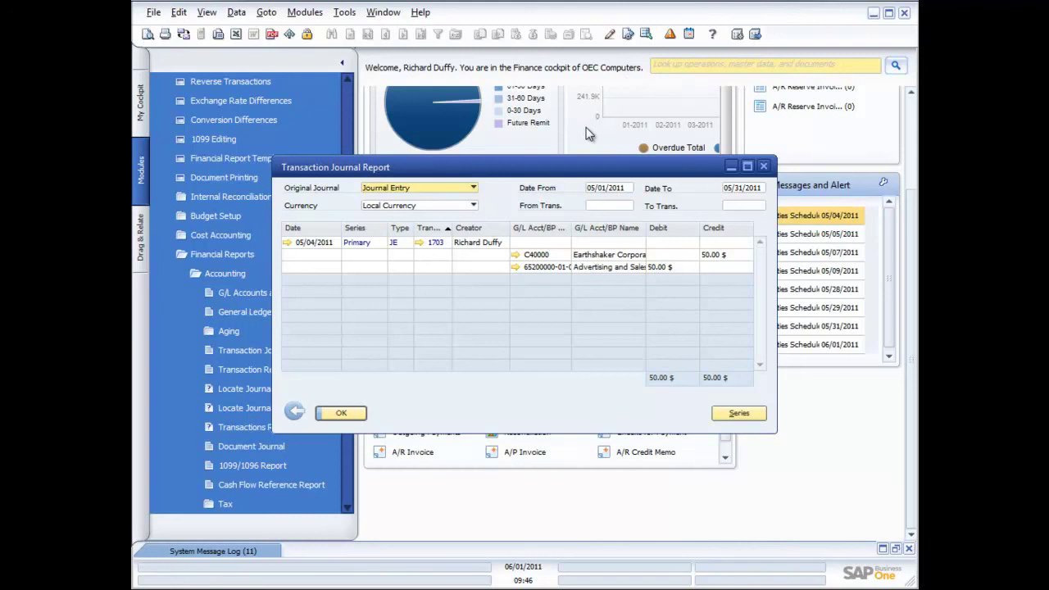
click(762, 166)
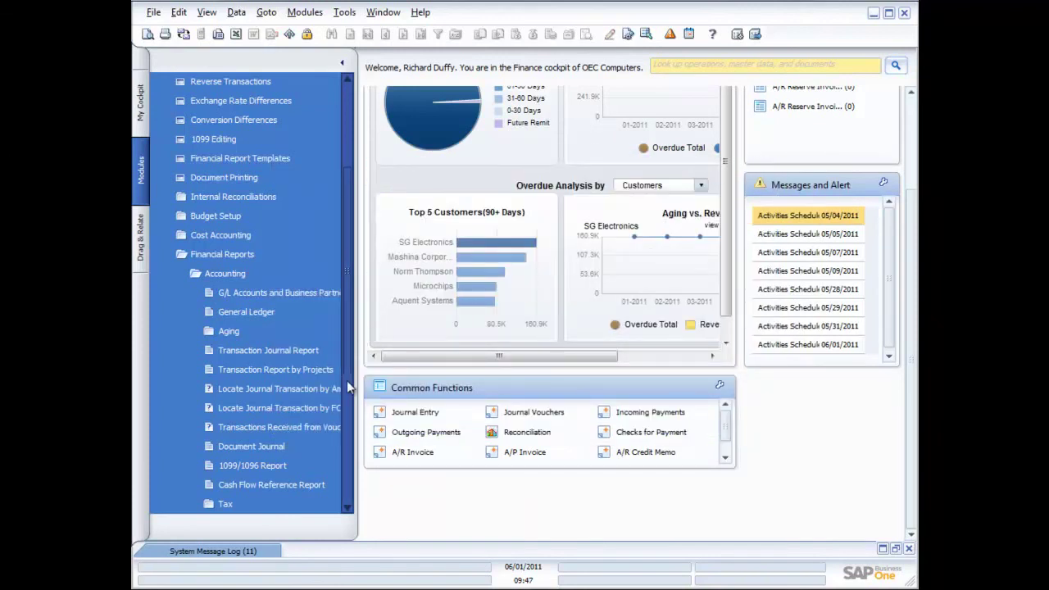
Step: Show the reports available in the Financial group of the financial reports
scroll(347, 463, down, 5)
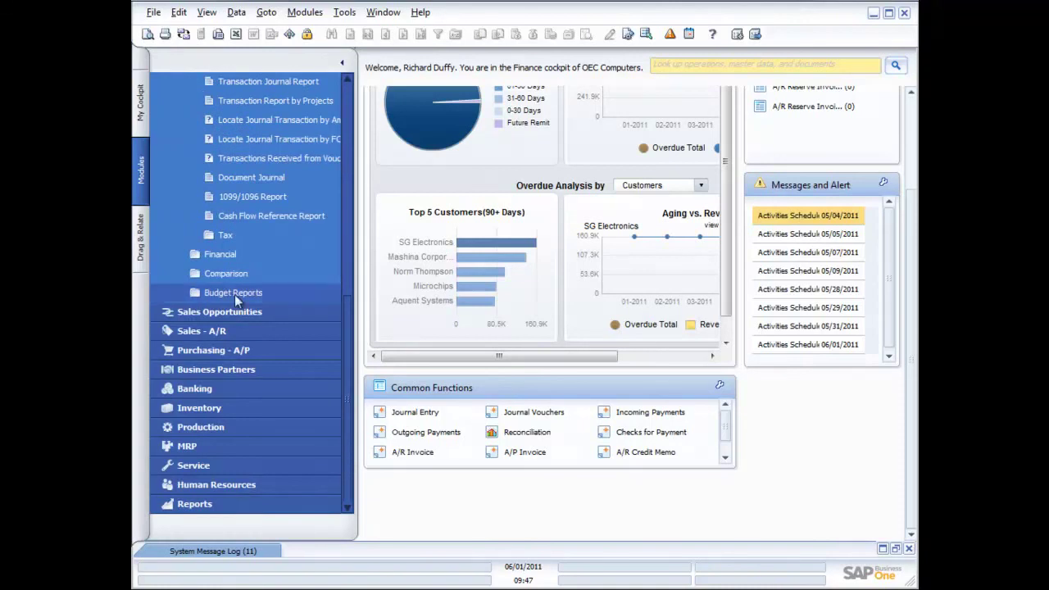
click(219, 254)
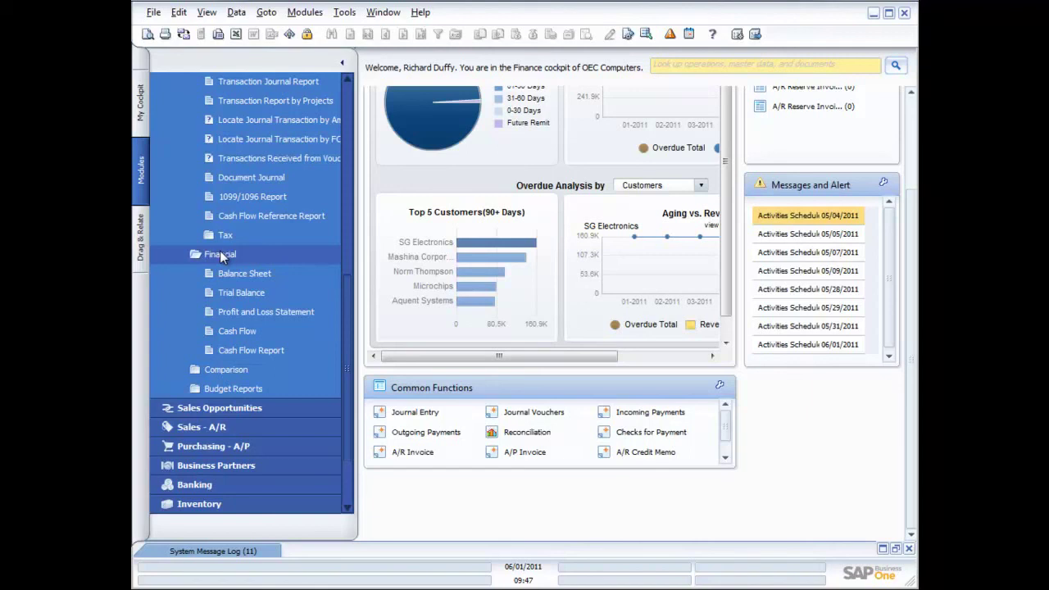
Step: Open the Trial Balance criteria, exclude business partners, and check the date type options while keeping Posting Date
click(236, 297)
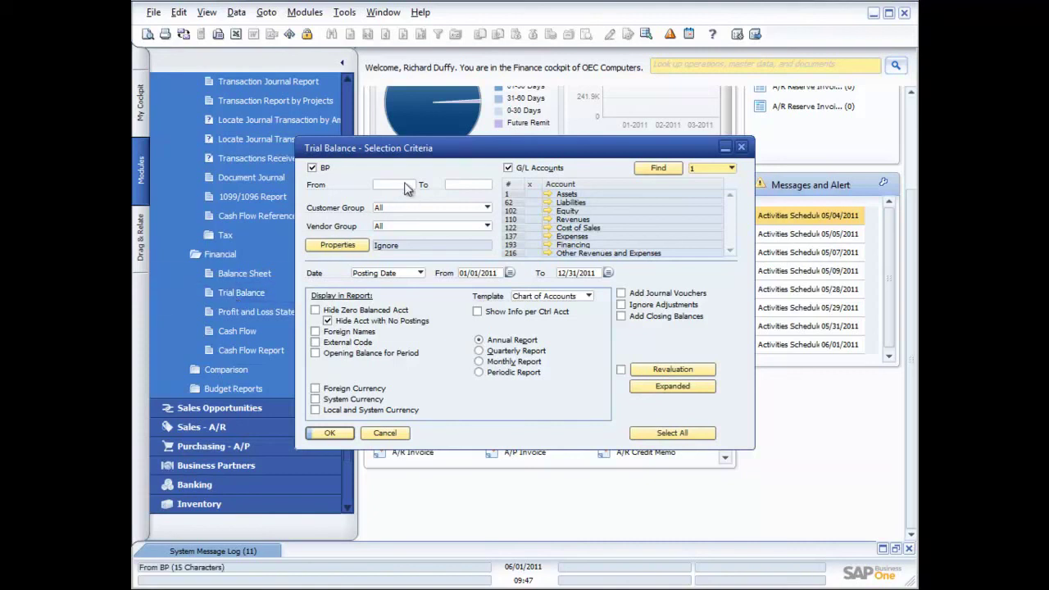
click(311, 168)
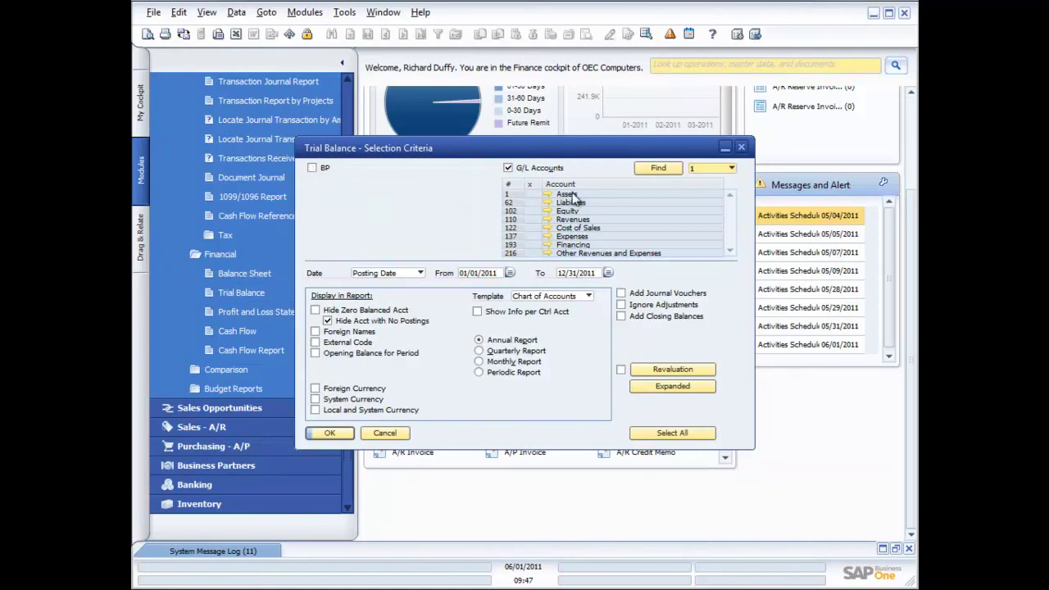
click(312, 169)
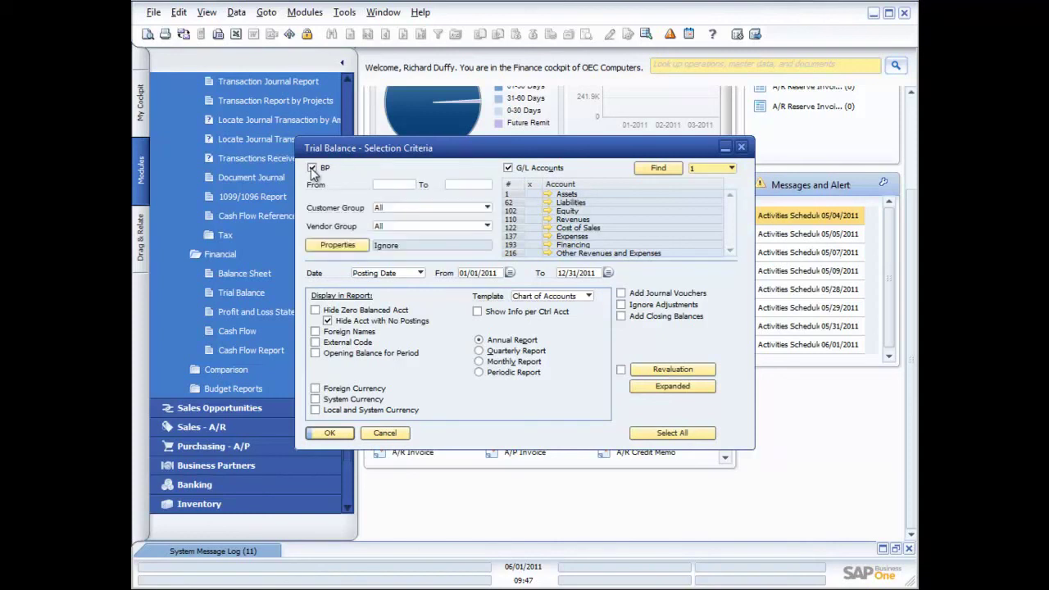
click(311, 168)
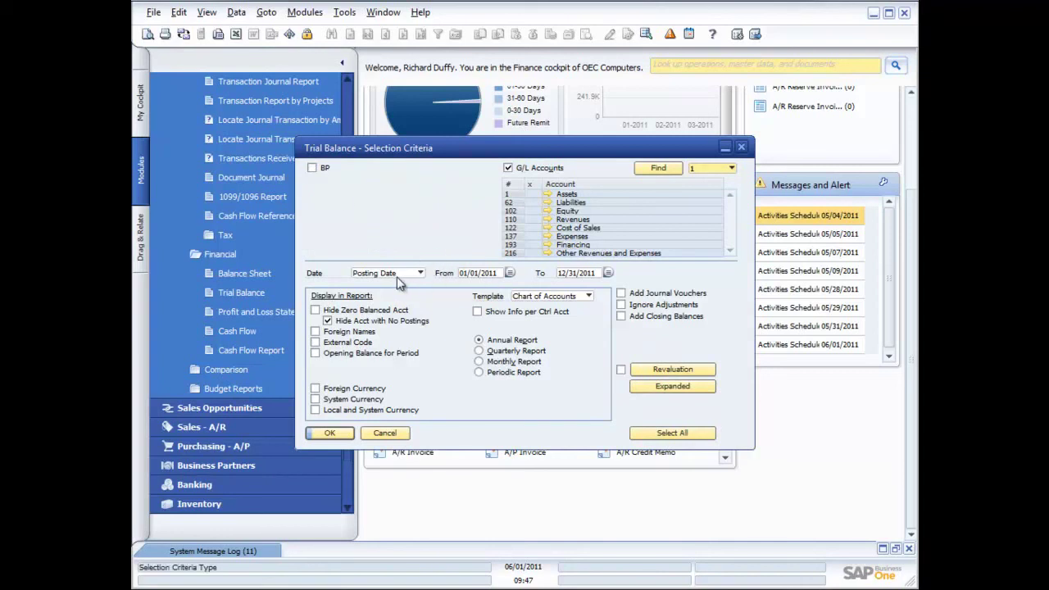
click(420, 274)
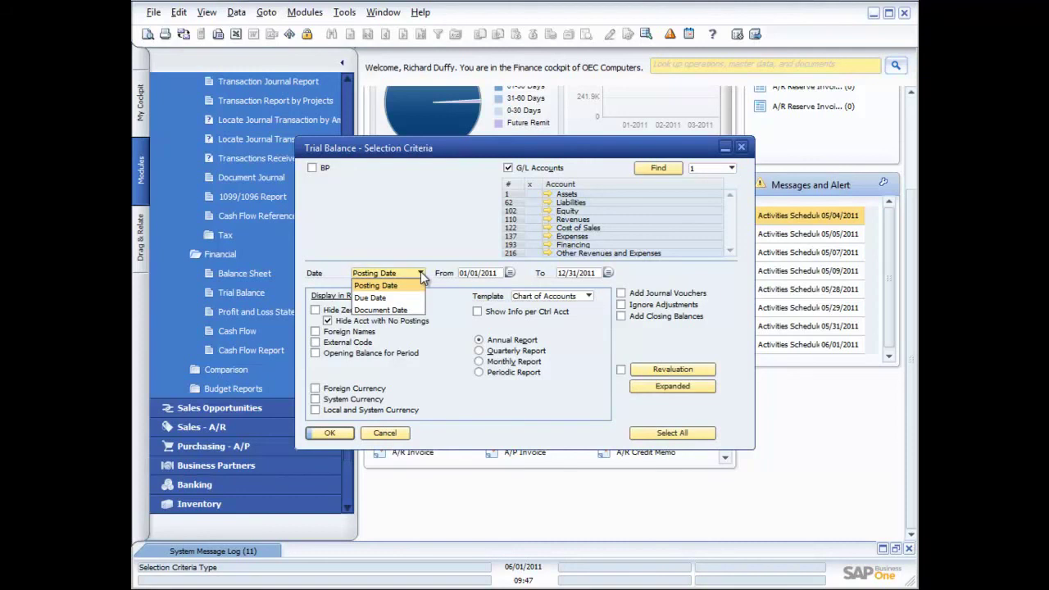
click(441, 239)
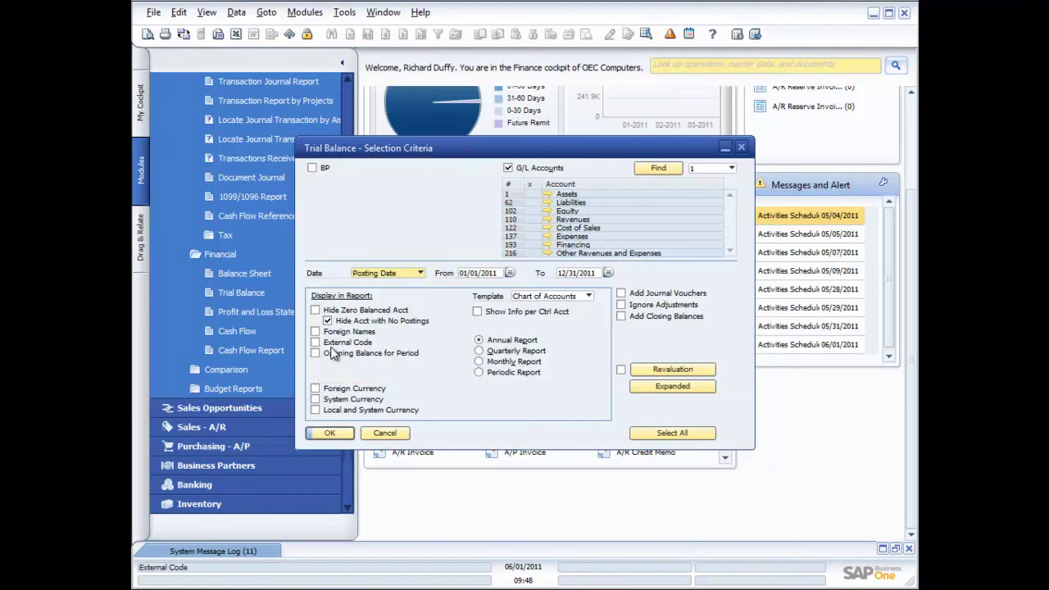
Step: Include the external code in the Trial Balance and try the currency display options, leaving only System Currency selected
click(315, 343)
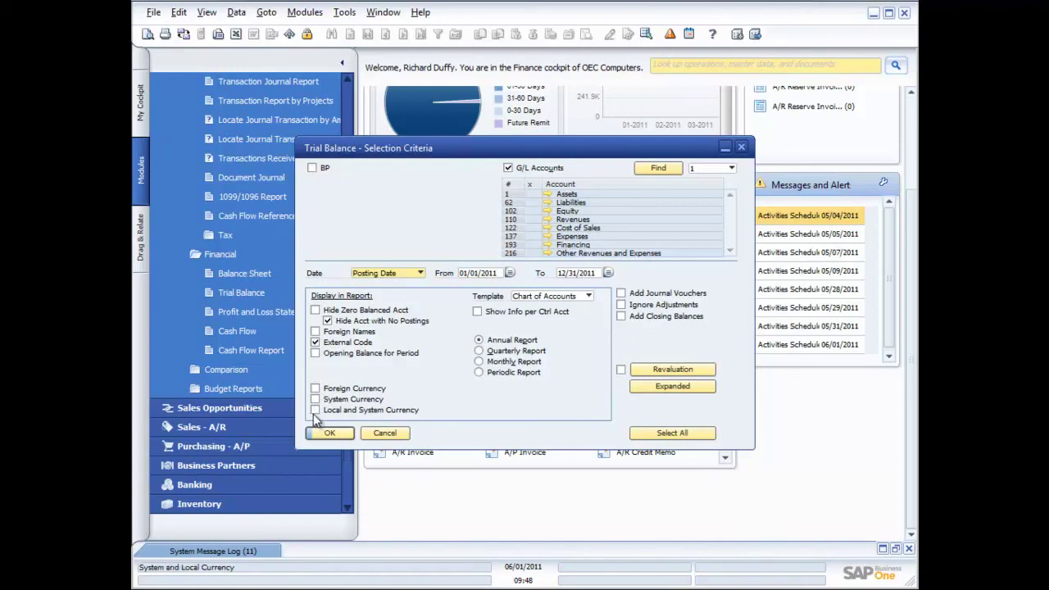
click(315, 389)
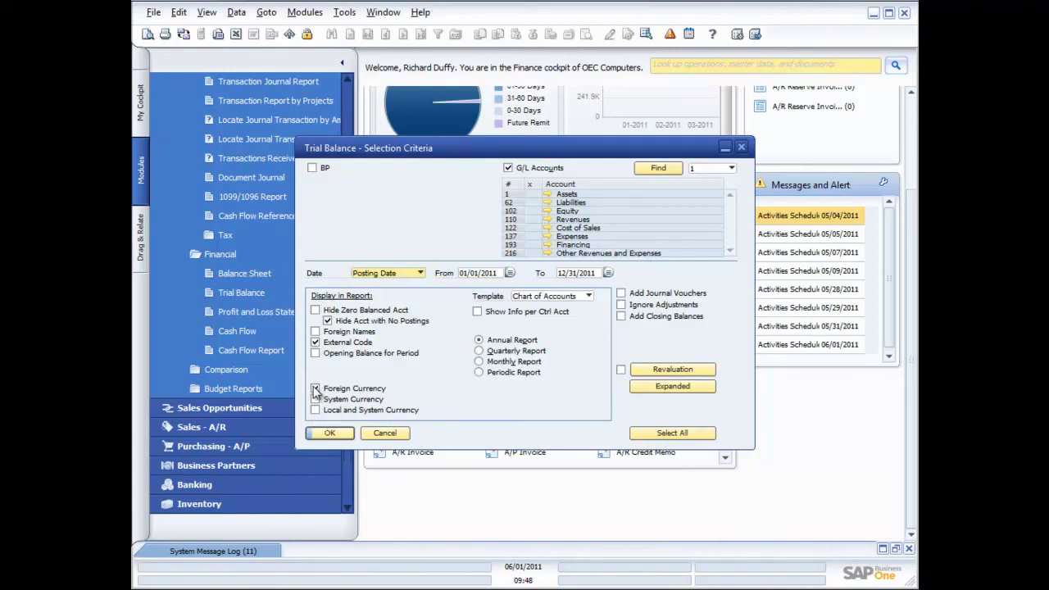
click(315, 399)
click(316, 410)
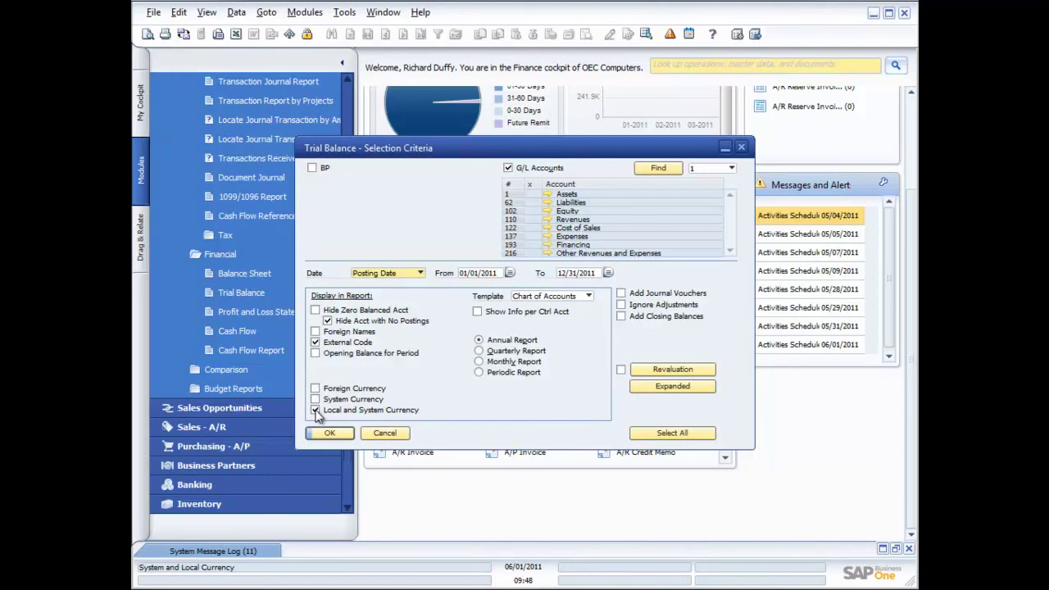
click(314, 389)
click(315, 399)
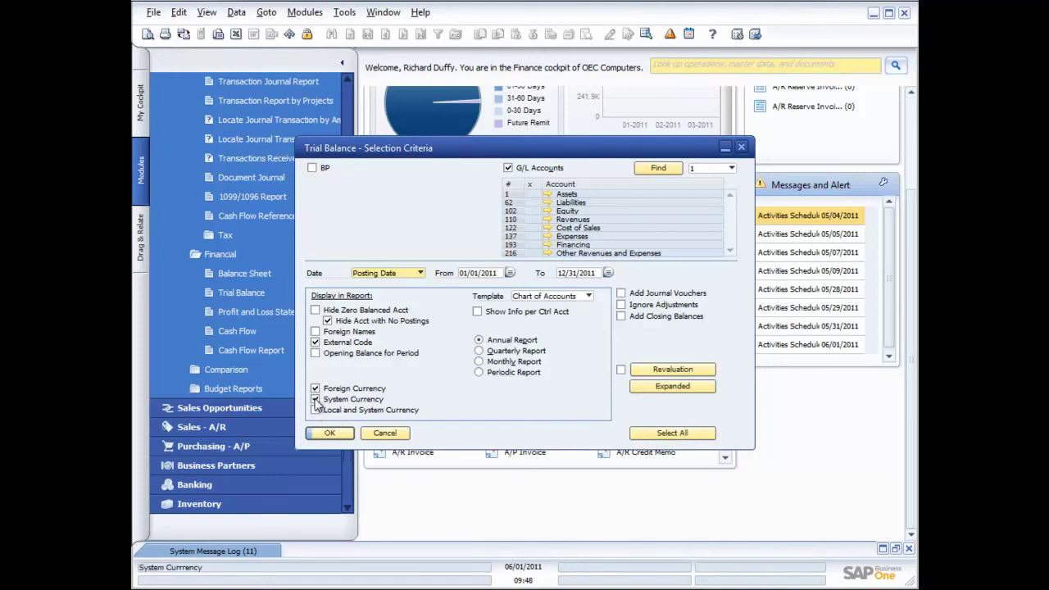
click(315, 388)
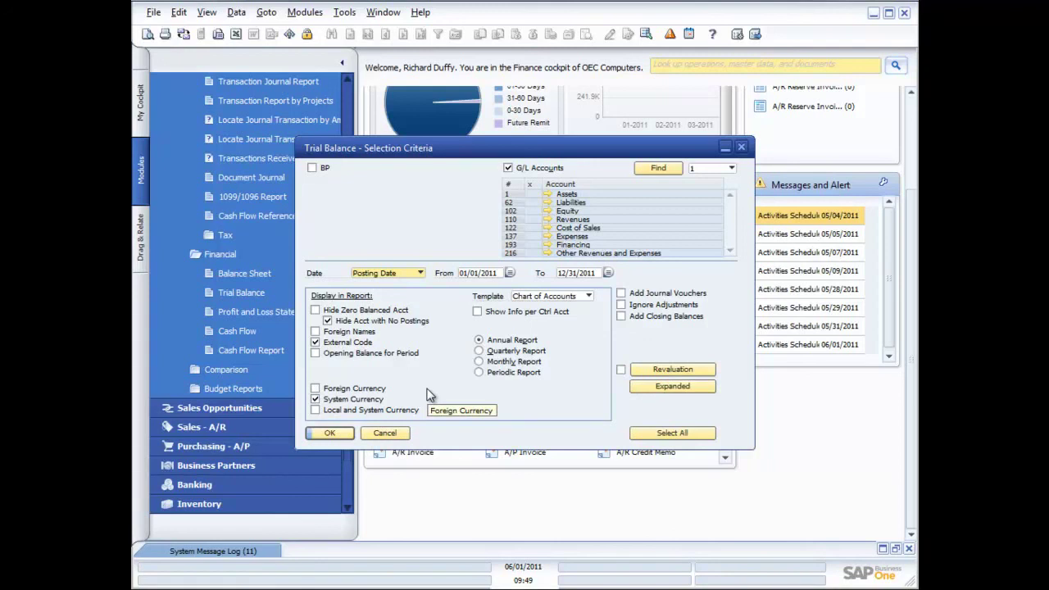
Step: Try to run the Trial Balance as a periodic report after viewing the expanded selection criteria without changing them
click(480, 372)
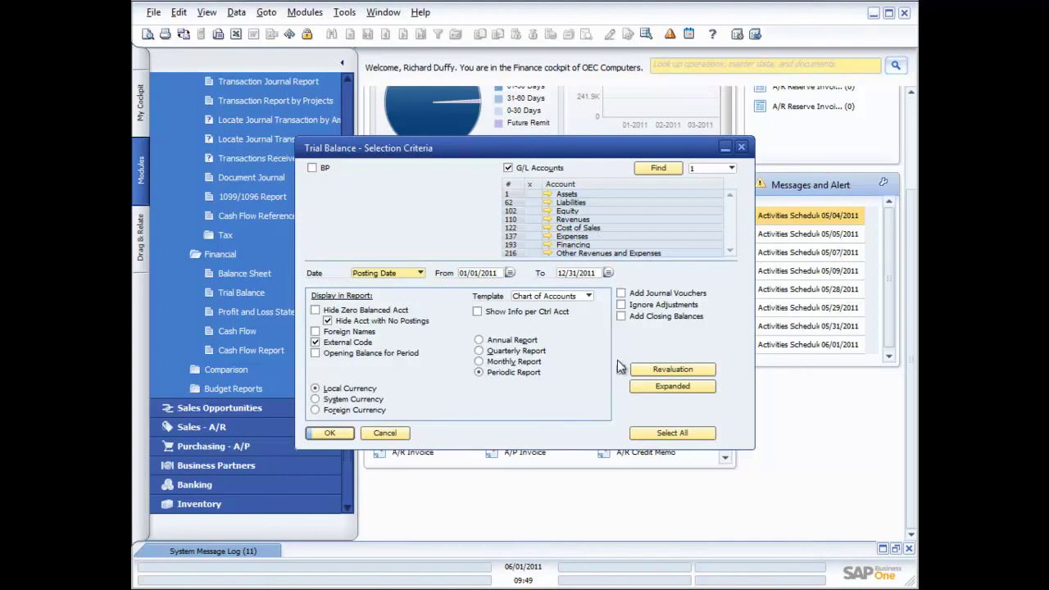
click(667, 390)
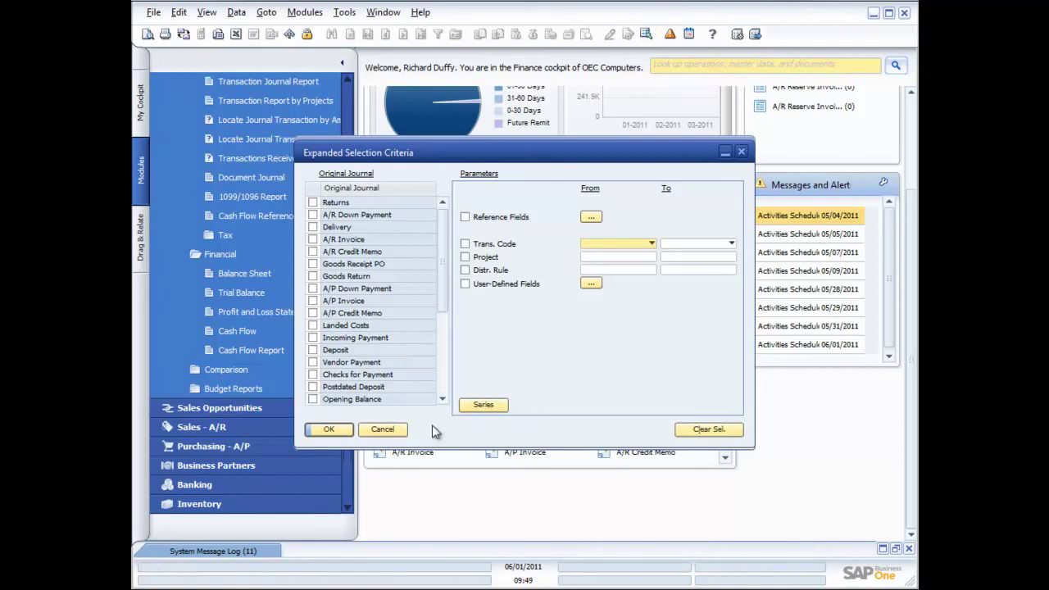
click(388, 432)
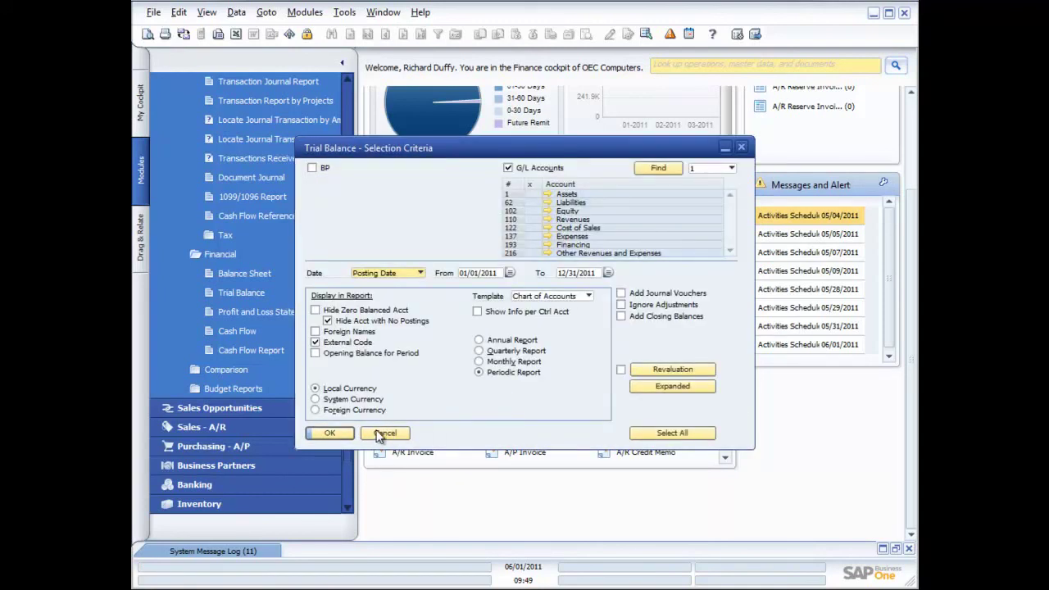
click(328, 433)
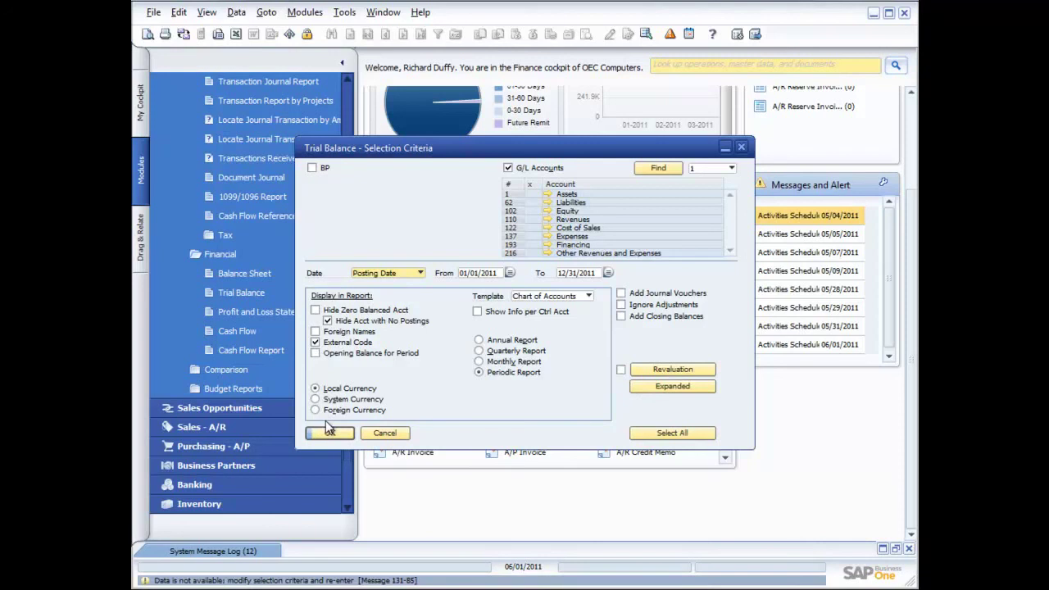
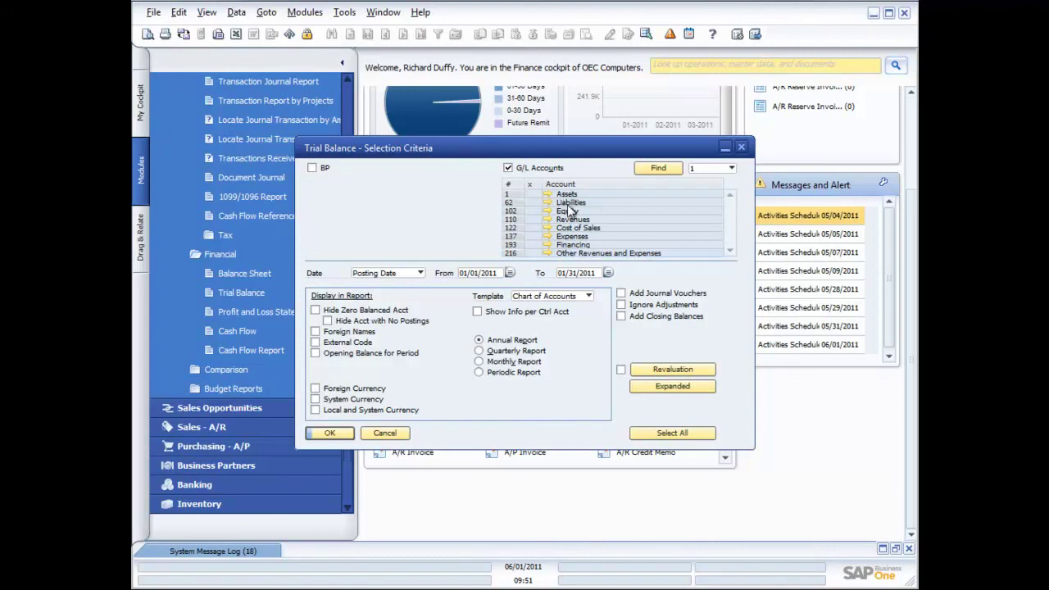
Step: Show the G/L accounts at levels 2, 3 and 4 in the Trial Balance criteria and mark individual accounts at level 4
click(730, 168)
click(703, 192)
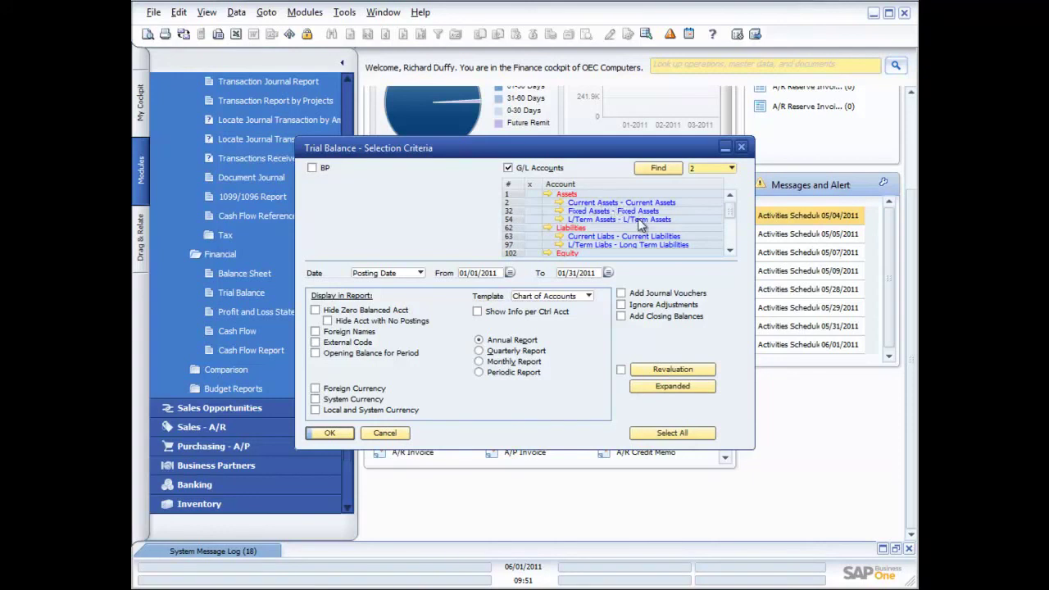
click(732, 168)
click(713, 204)
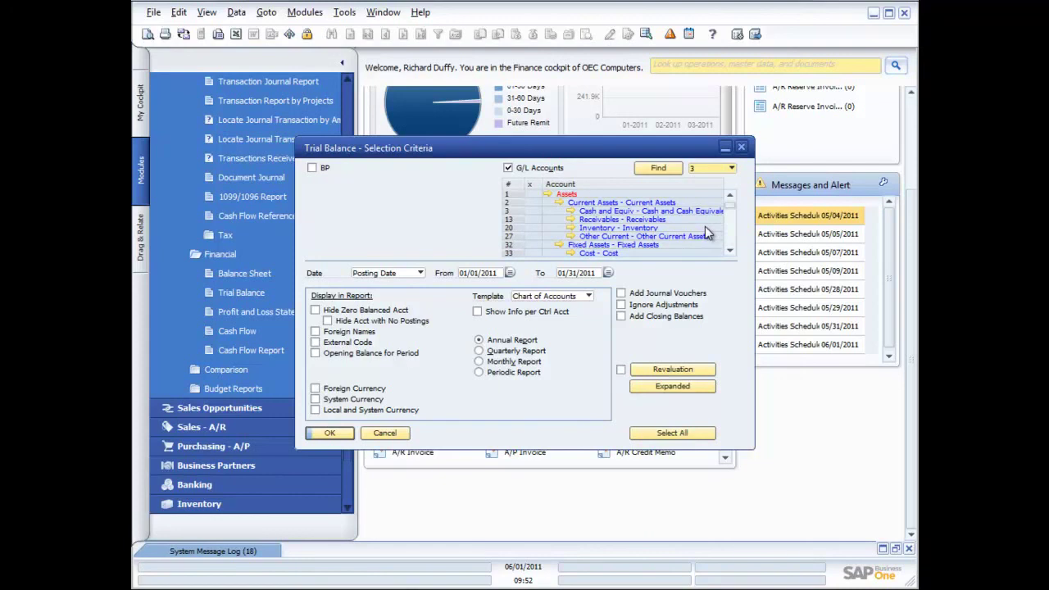
click(732, 168)
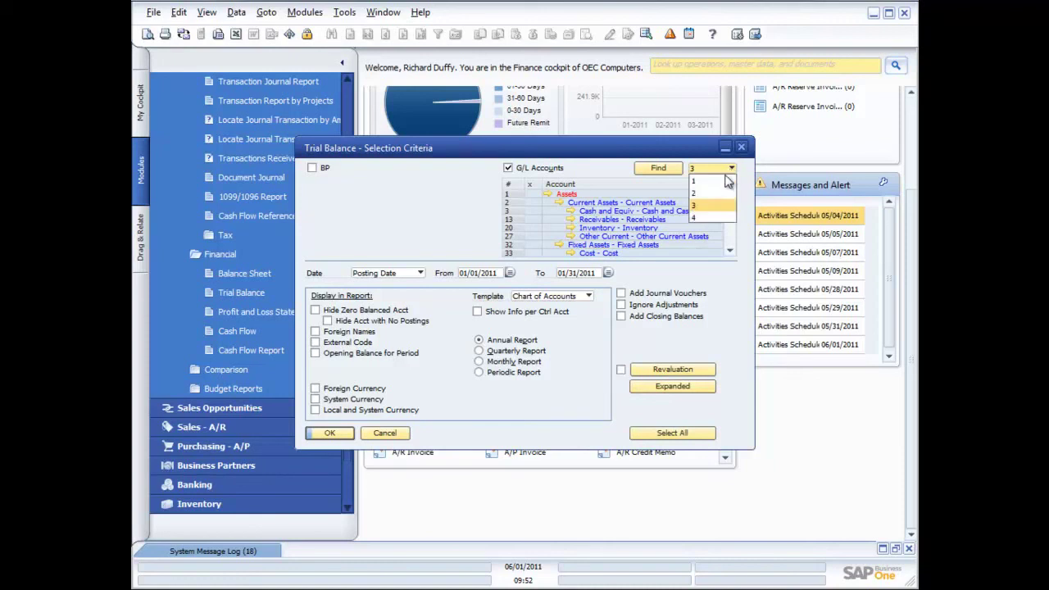
click(708, 222)
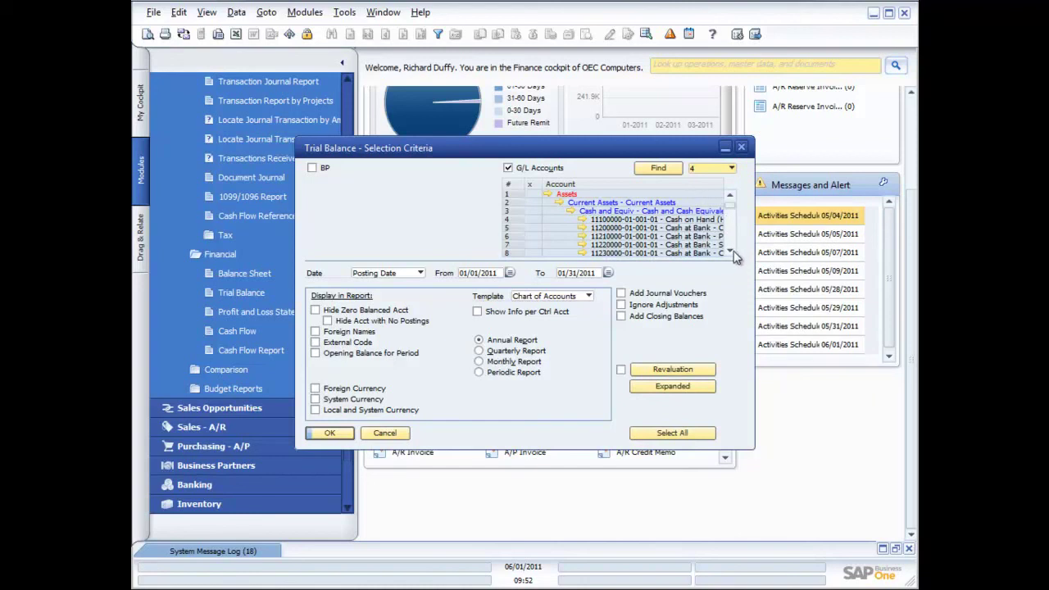
click(527, 228)
click(529, 244)
Step: Return the G/L account list to level 1, mark all accounts, and run the Trial Balance for 01/01/2011 to 01/31/2011
click(731, 168)
click(699, 183)
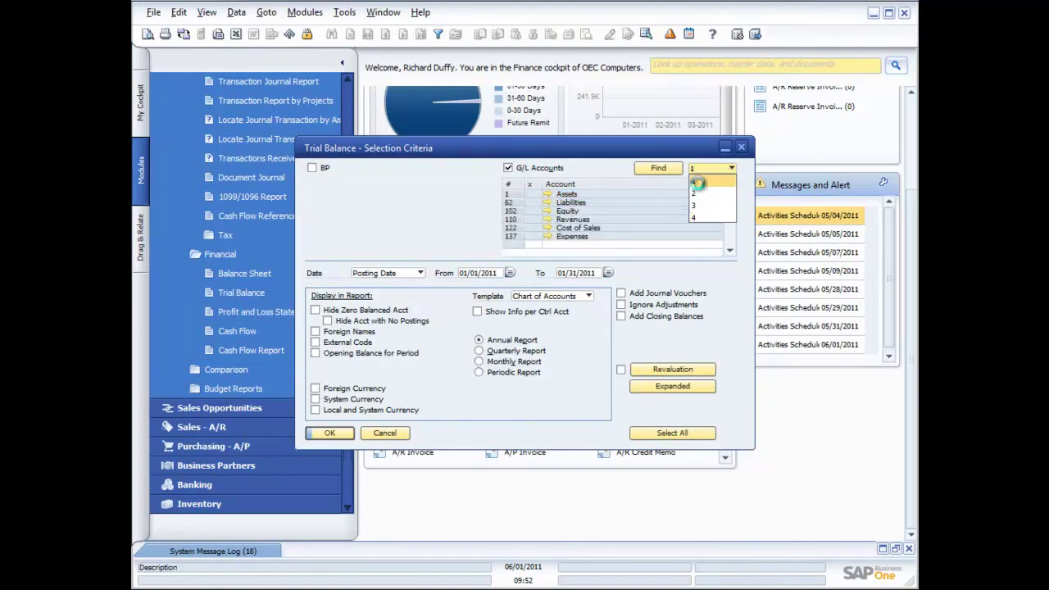
double_click(533, 186)
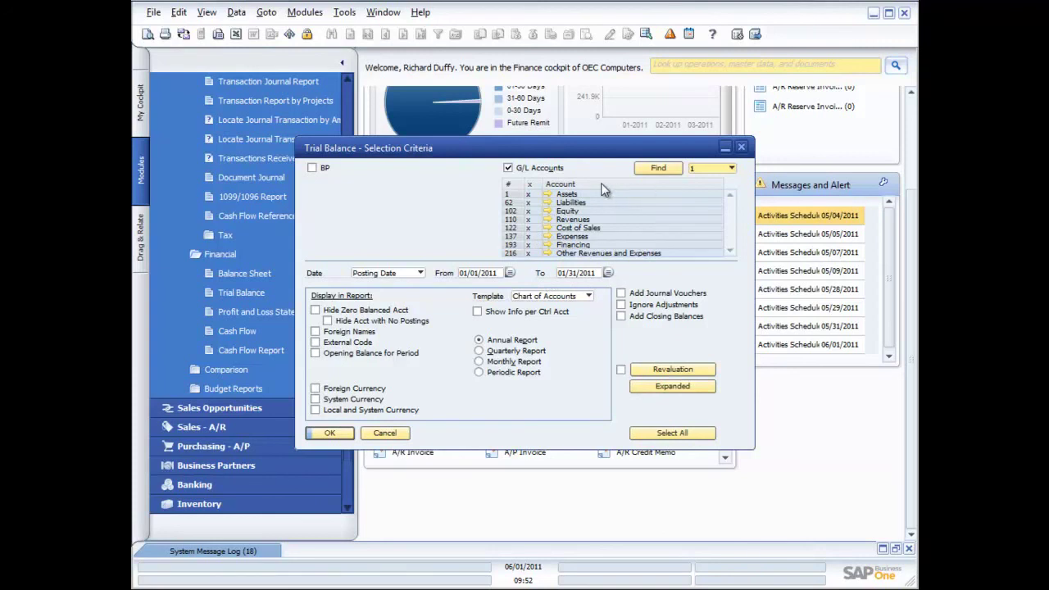
click(341, 435)
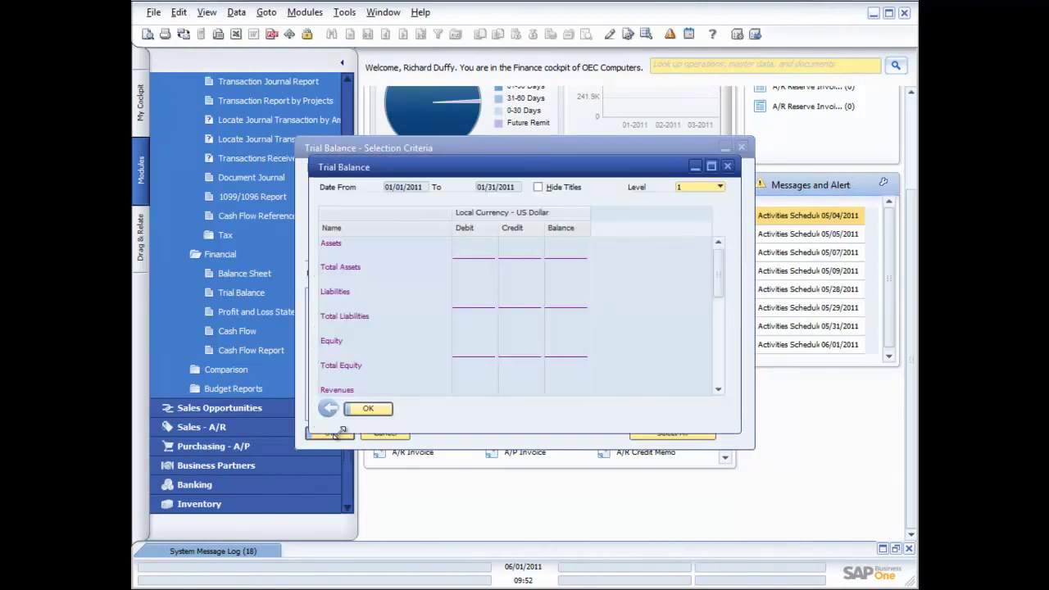
Step: Review the account groups from assets to expenses in the Trial Balance report and close it
scroll(517, 314, down, 5)
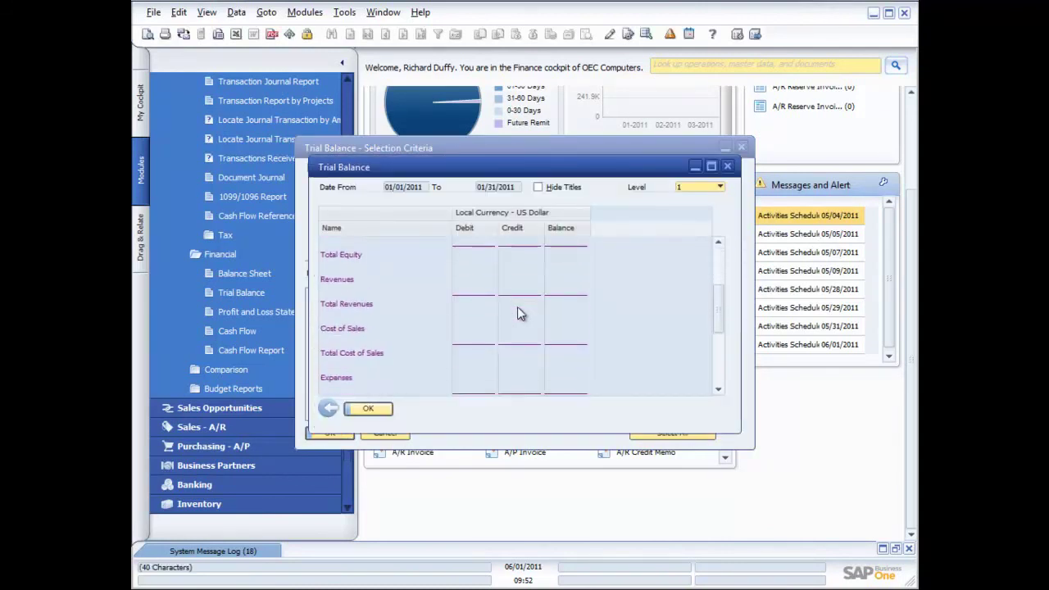
scroll(517, 309, down, 3)
scroll(517, 312, up, 5)
scroll(517, 309, up, 3)
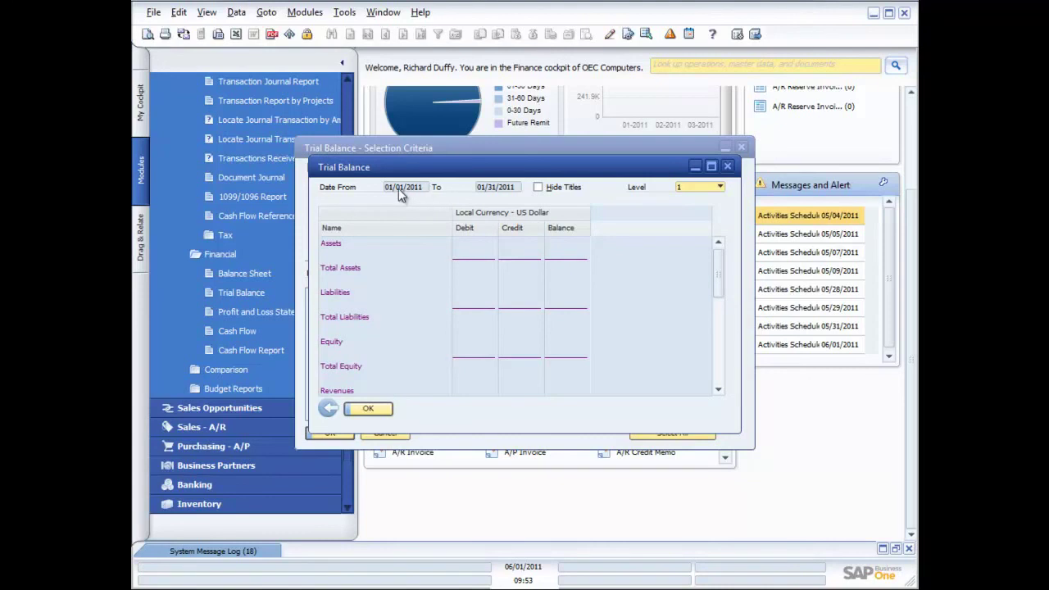
click(728, 167)
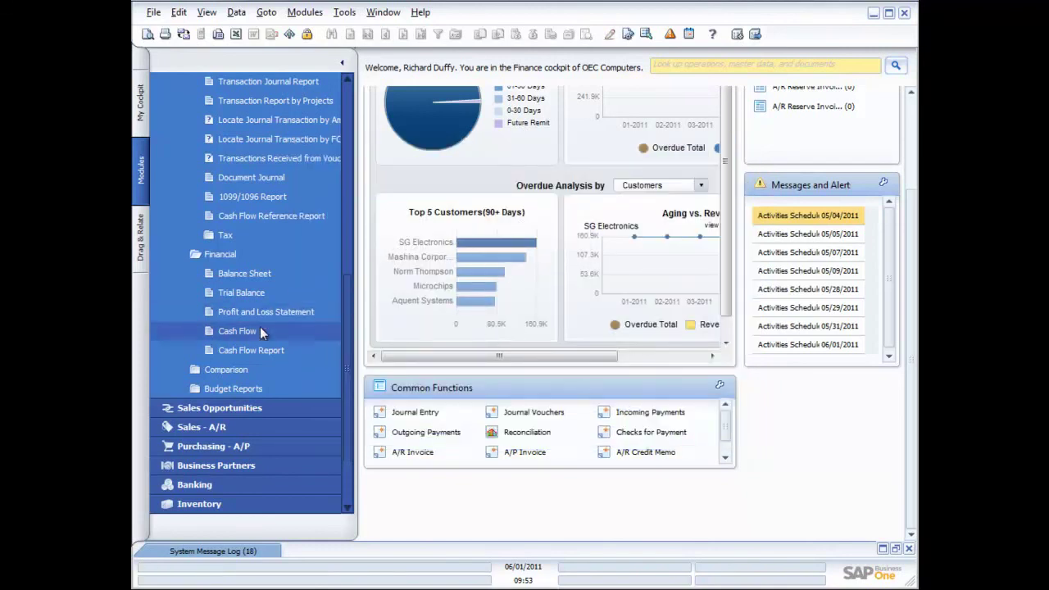
Step: Reopen the Trial Balance criteria and choose posting period 2011-01 for the end date
click(241, 293)
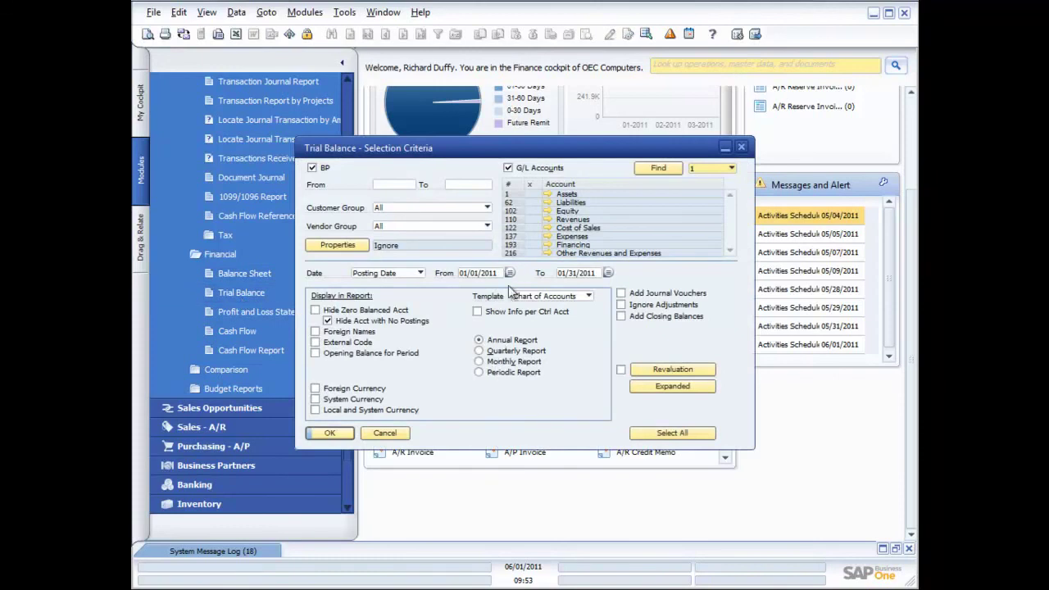
click(607, 273)
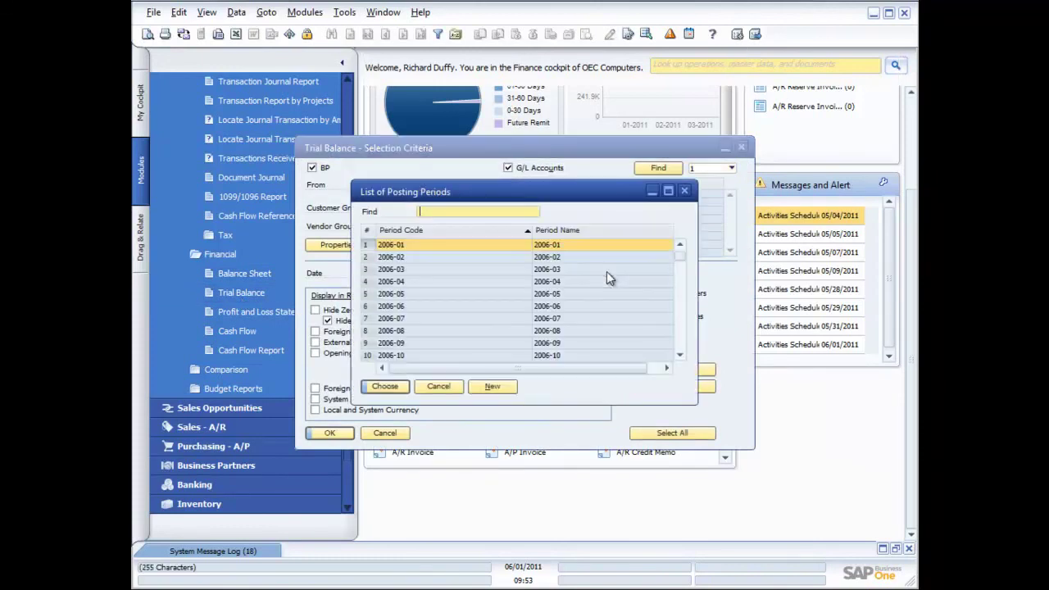
drag(680, 253, 684, 323)
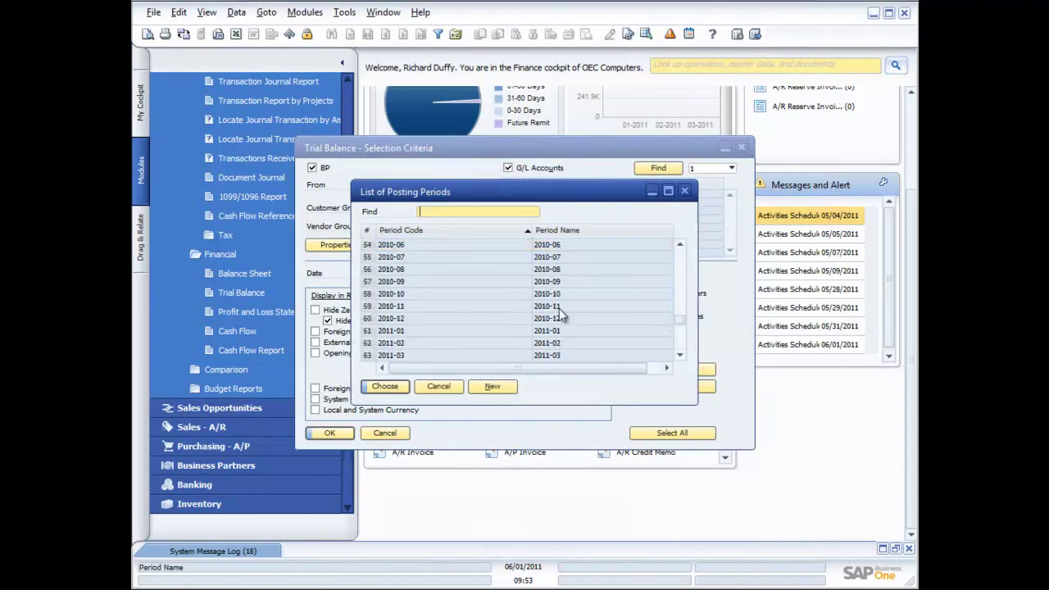
double_click(496, 329)
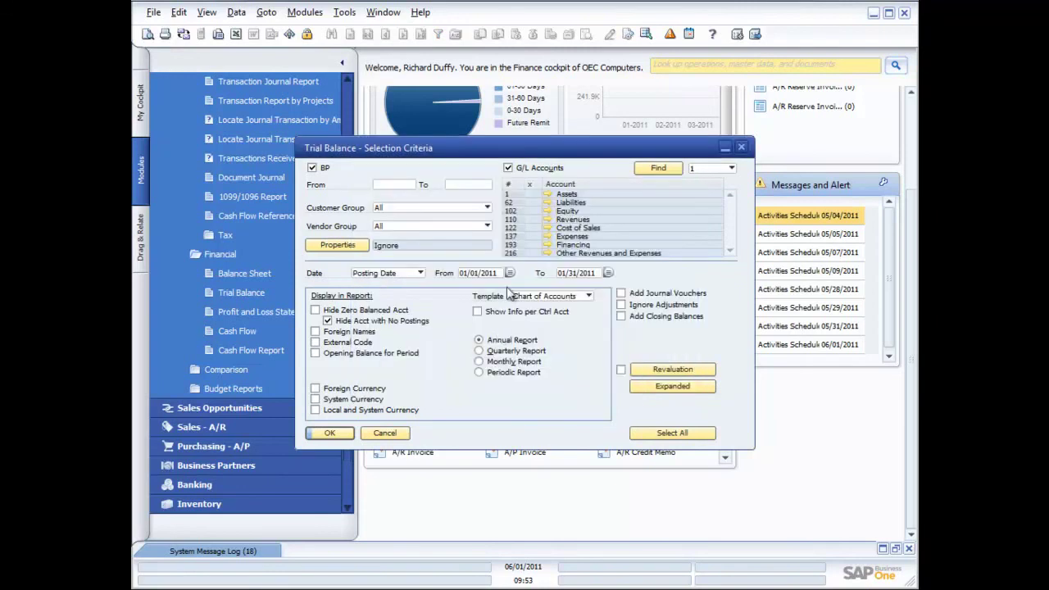
Step: Run the Trial Balance for all G/L accounts, excluding business partners, with the end date from posting period 2011-12
click(607, 273)
scroll(522, 326, down, 8)
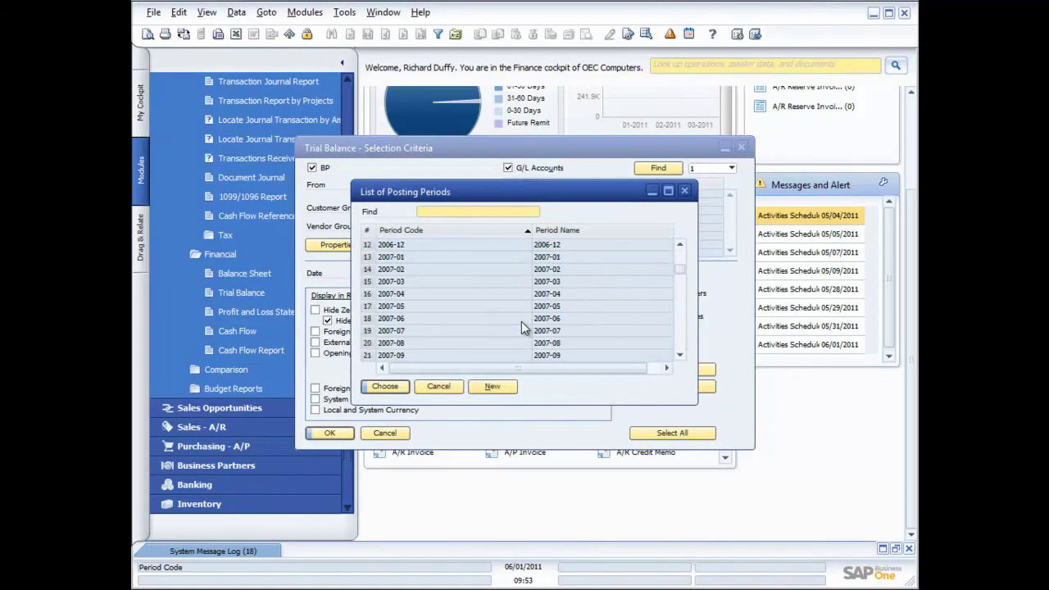
scroll(522, 326, down, 8)
scroll(522, 326, down, 5)
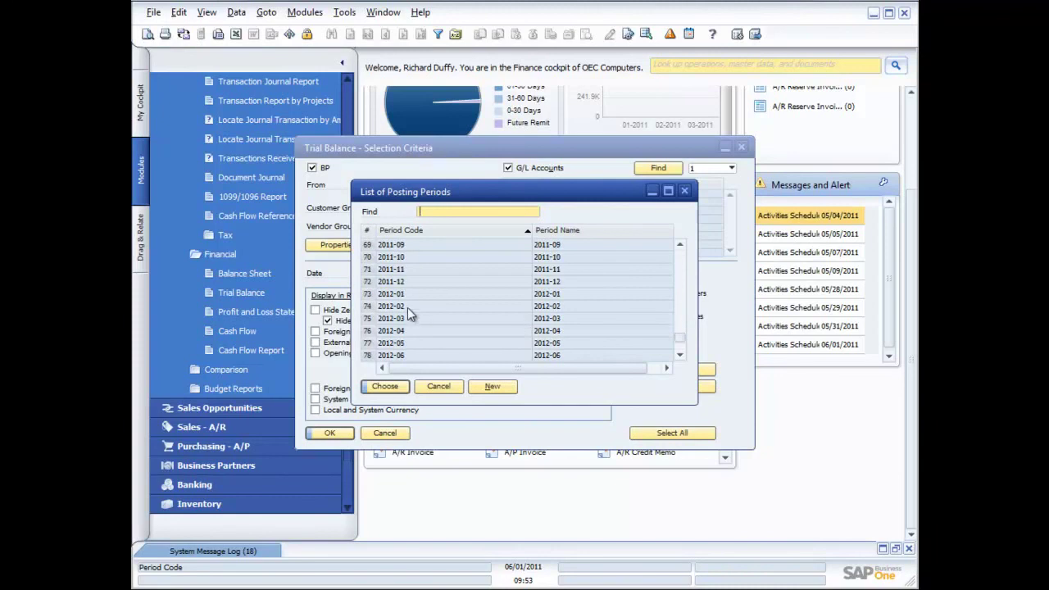
double_click(400, 280)
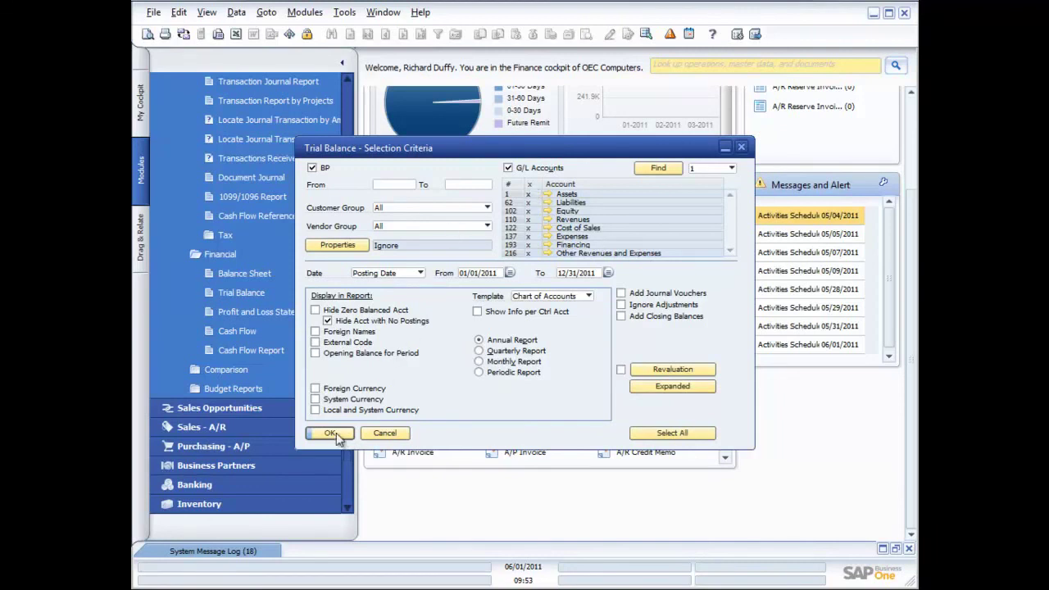
click(312, 168)
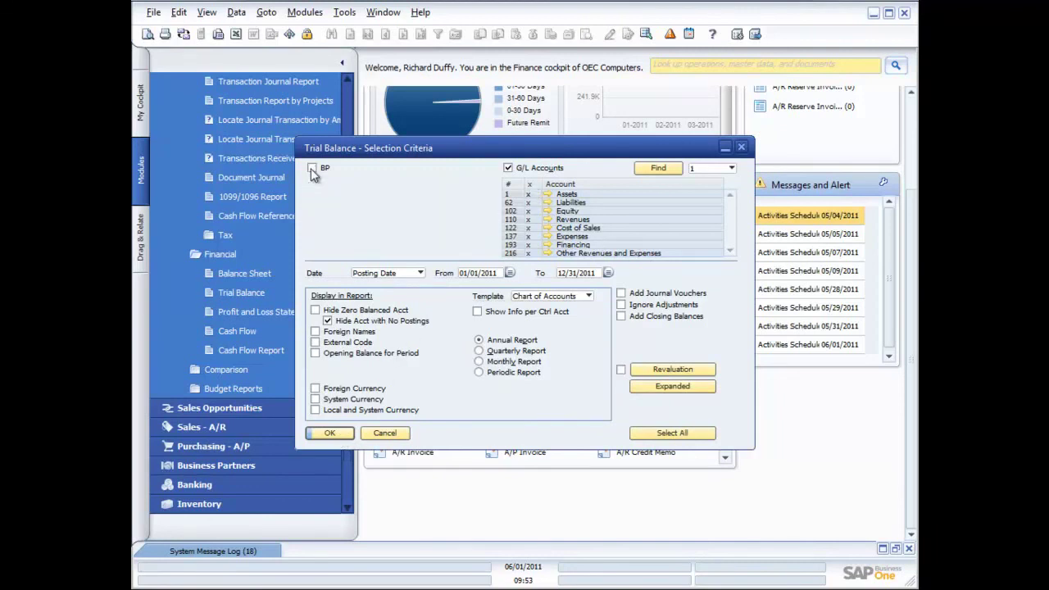
click(326, 434)
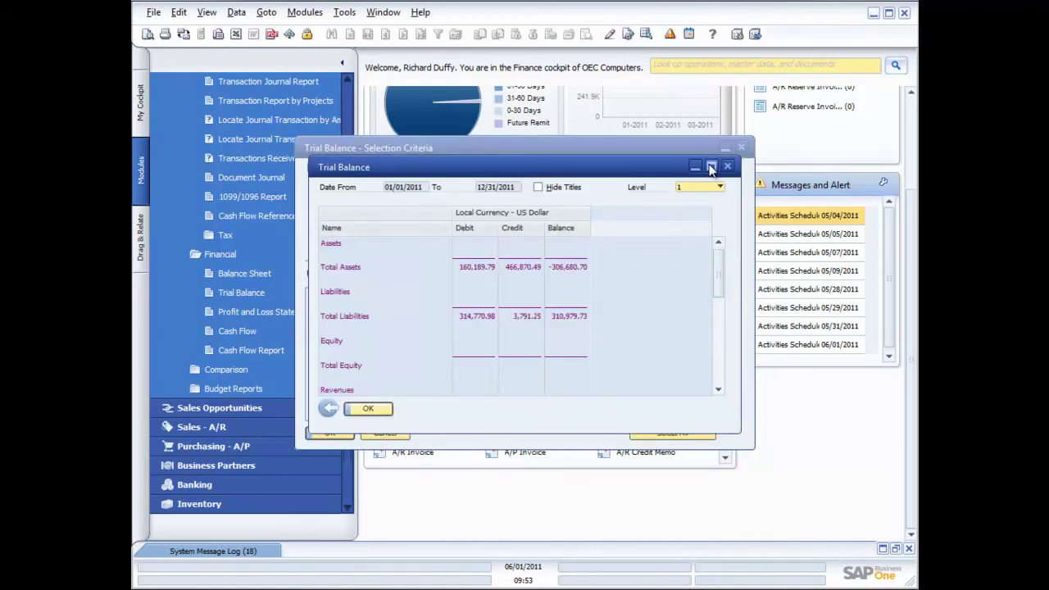
Step: Enlarge the Trial Balance report, examine it at levels 2, 3 and 4, and close it
click(712, 167)
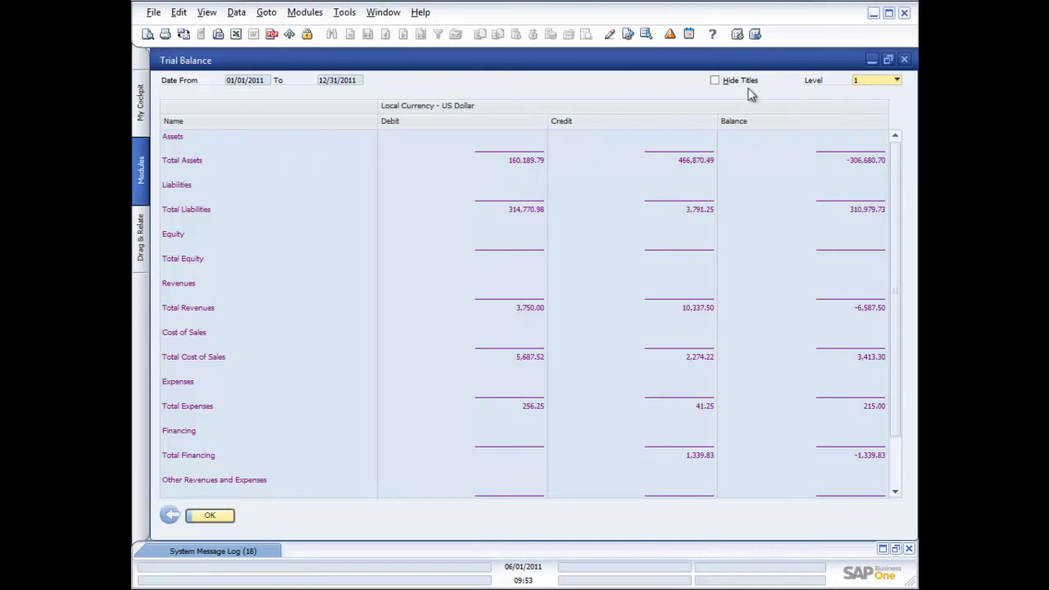
click(897, 81)
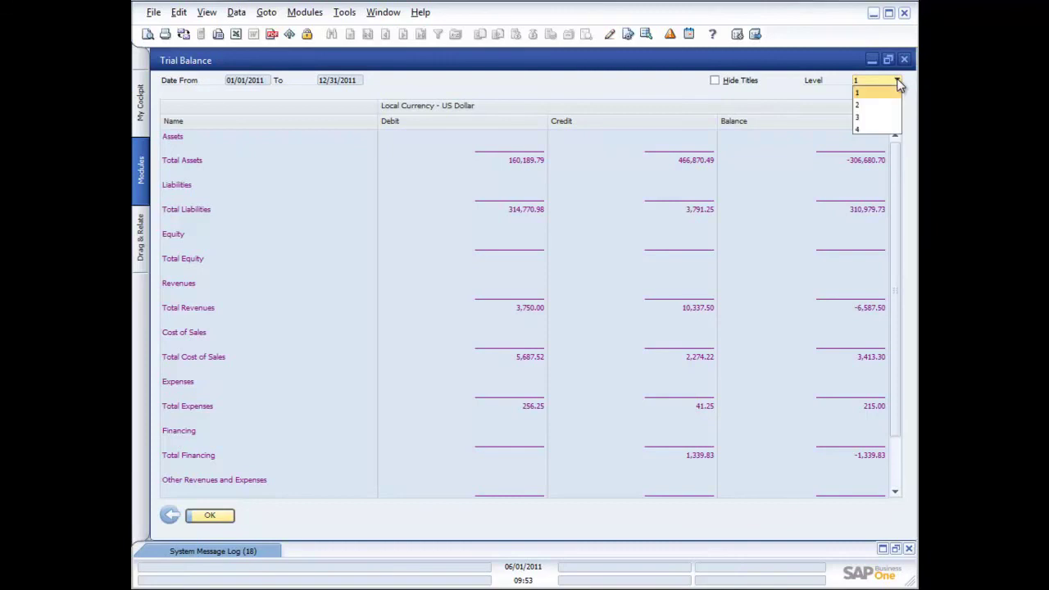
click(880, 107)
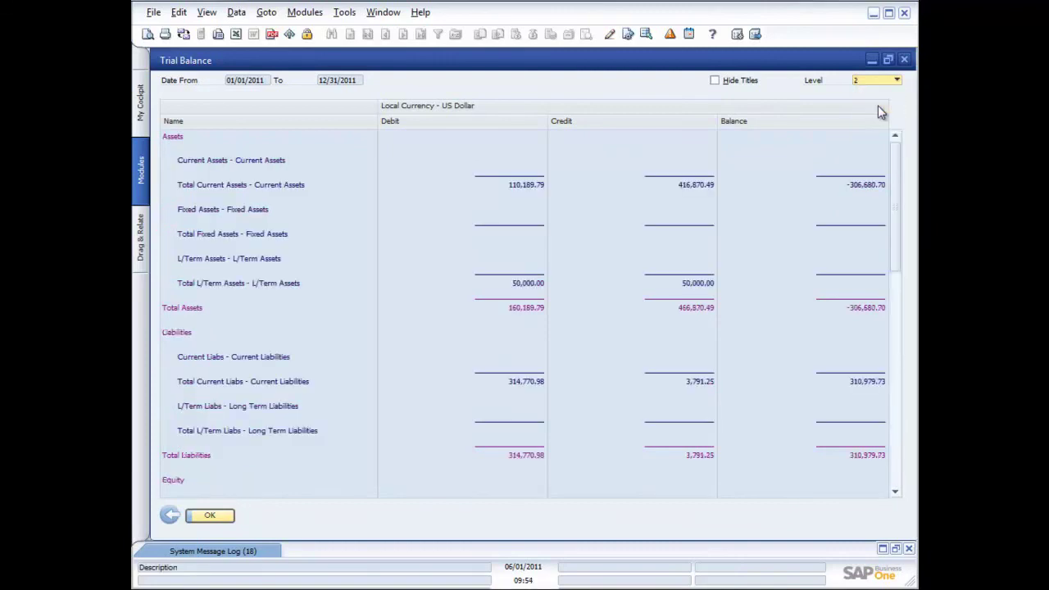
click(897, 81)
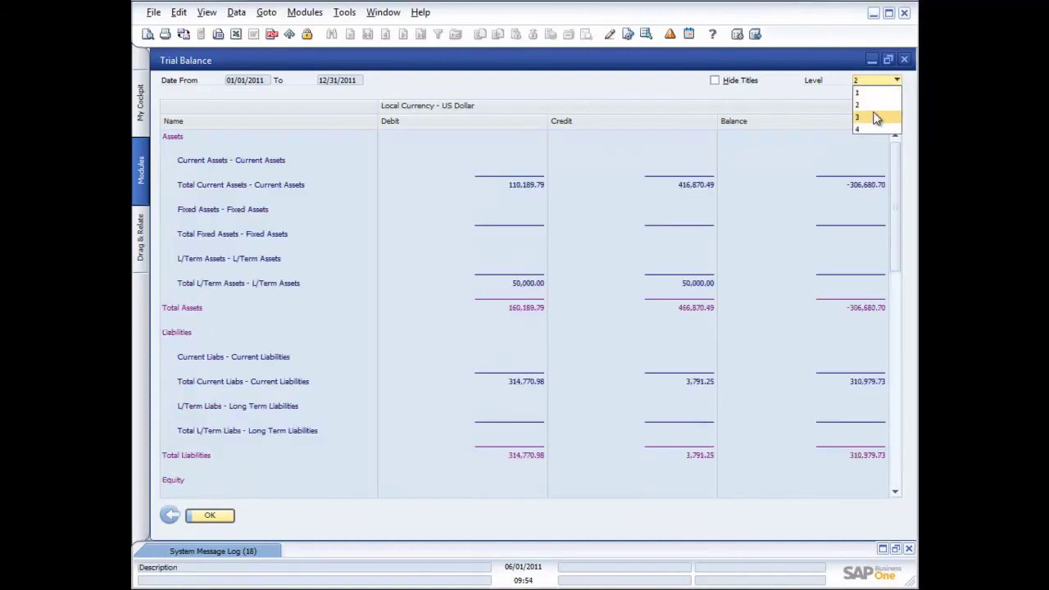
click(873, 117)
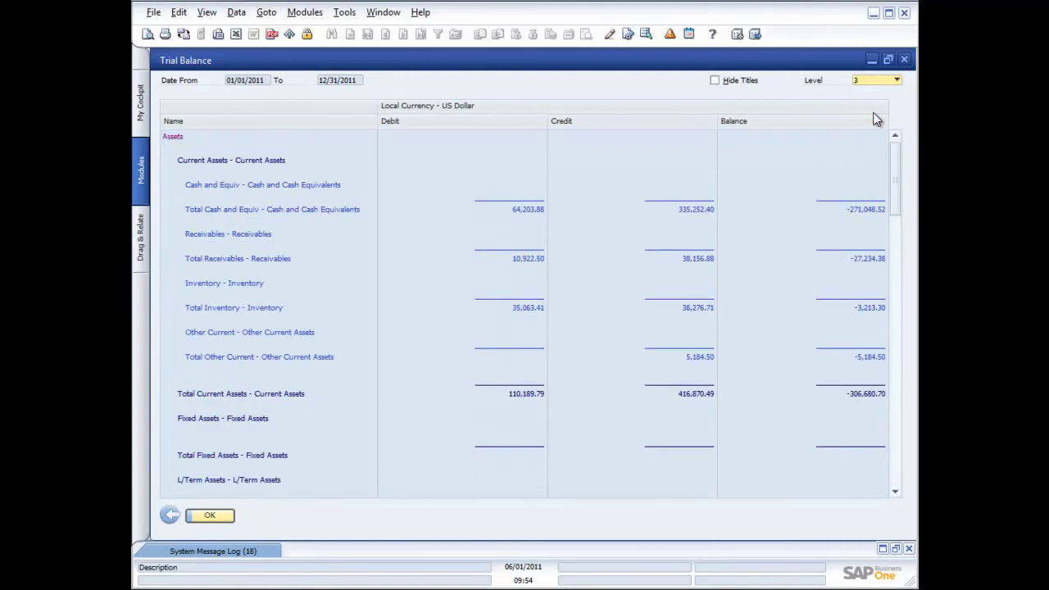
click(897, 81)
click(878, 133)
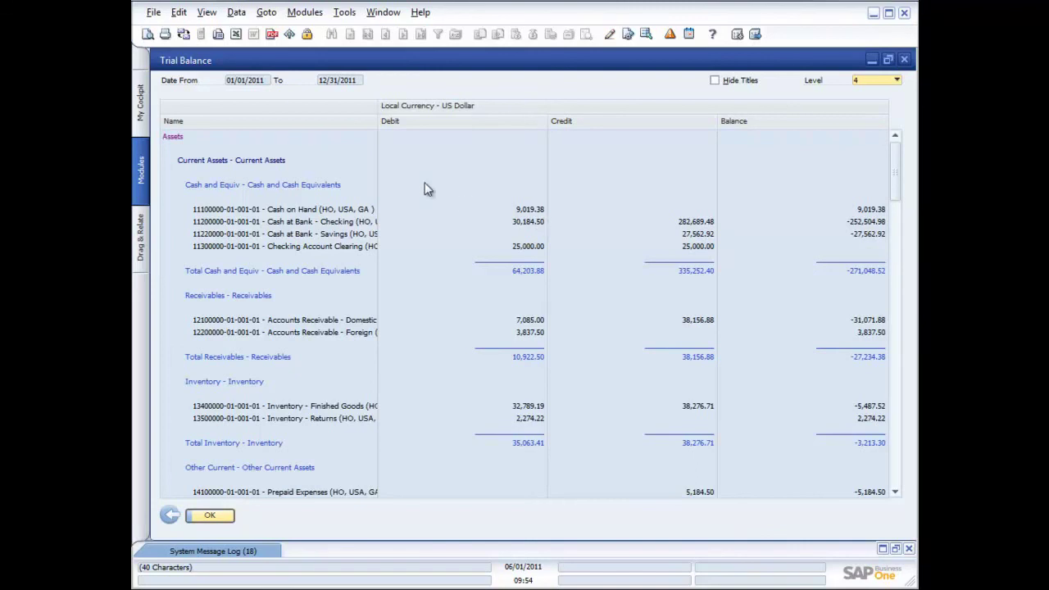
click(905, 60)
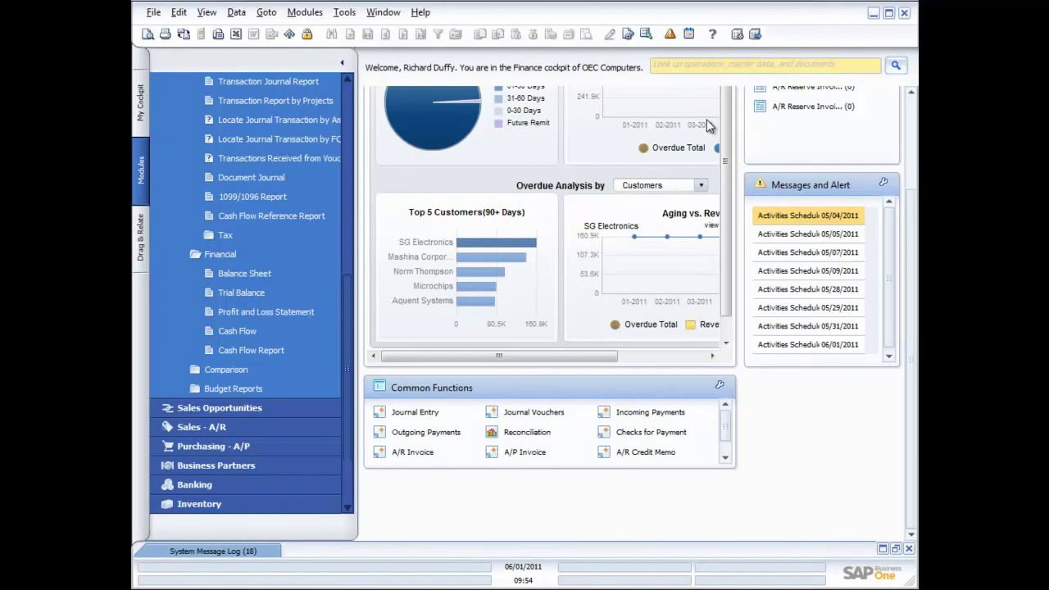
Step: Run the Profit and Loss Statement as a quarterly report for 01/01/2011 to 12/31/2011, including zero-balance accounts, and review its quarter columns
click(241, 315)
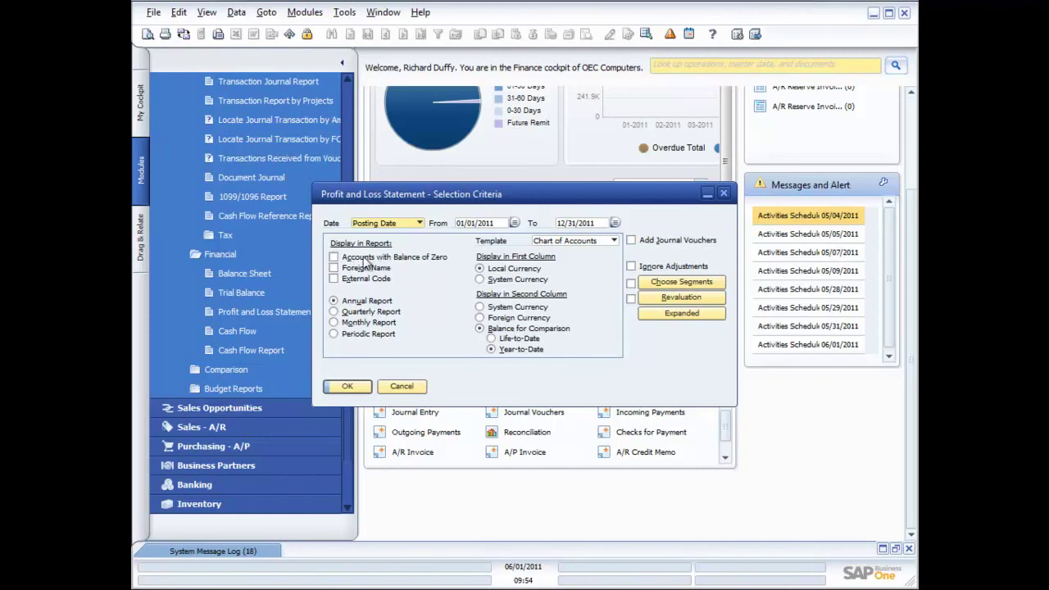
click(334, 257)
click(334, 322)
click(346, 385)
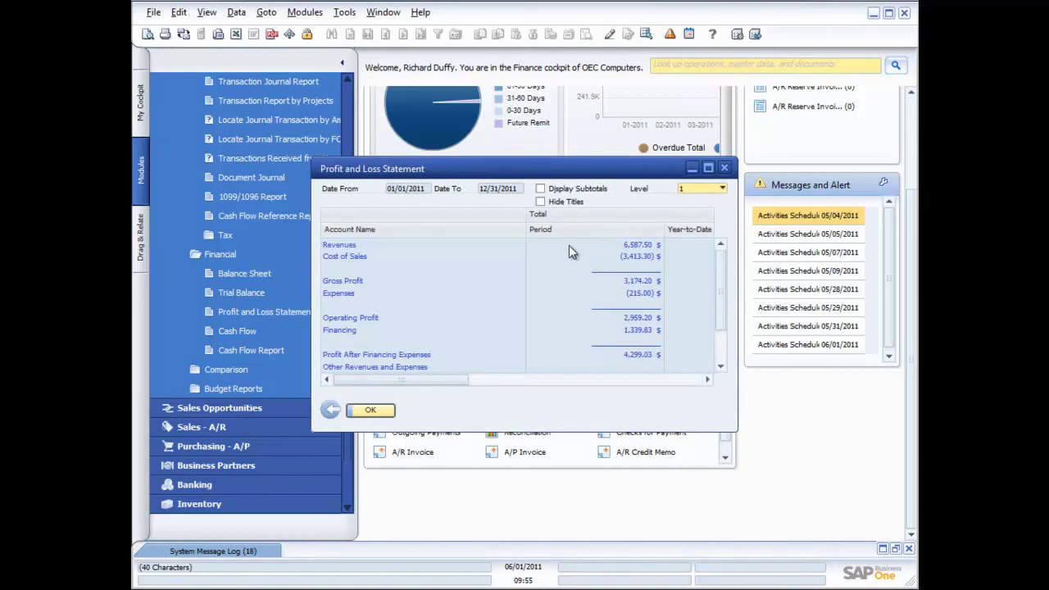
click(707, 166)
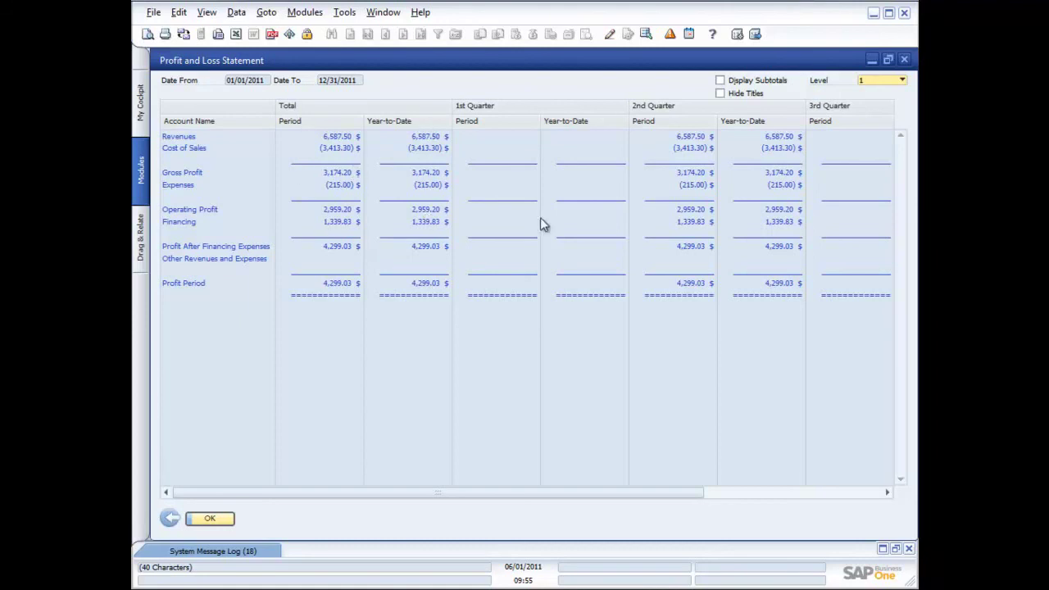
drag(572, 492, 760, 496)
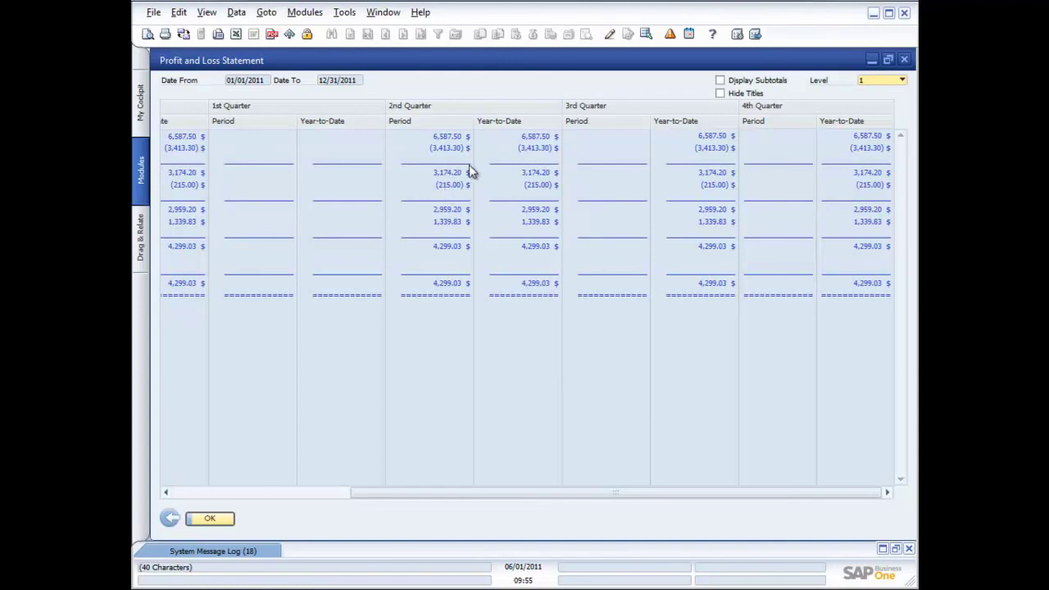
Step: Expand the Profit and Loss Statement through levels 2 and 3 to level 4 and return to the account names
click(901, 80)
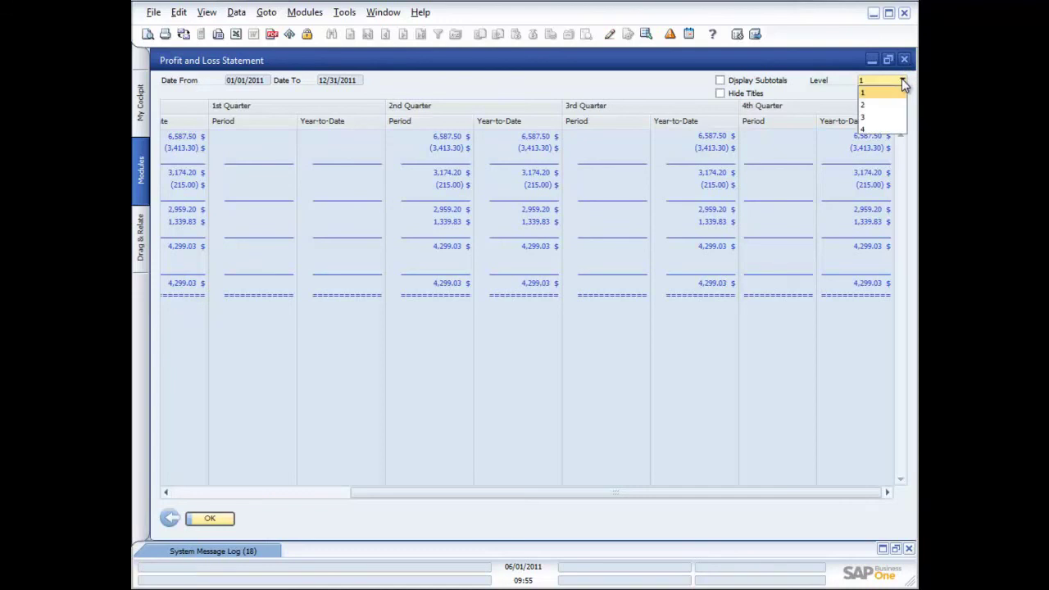
click(883, 105)
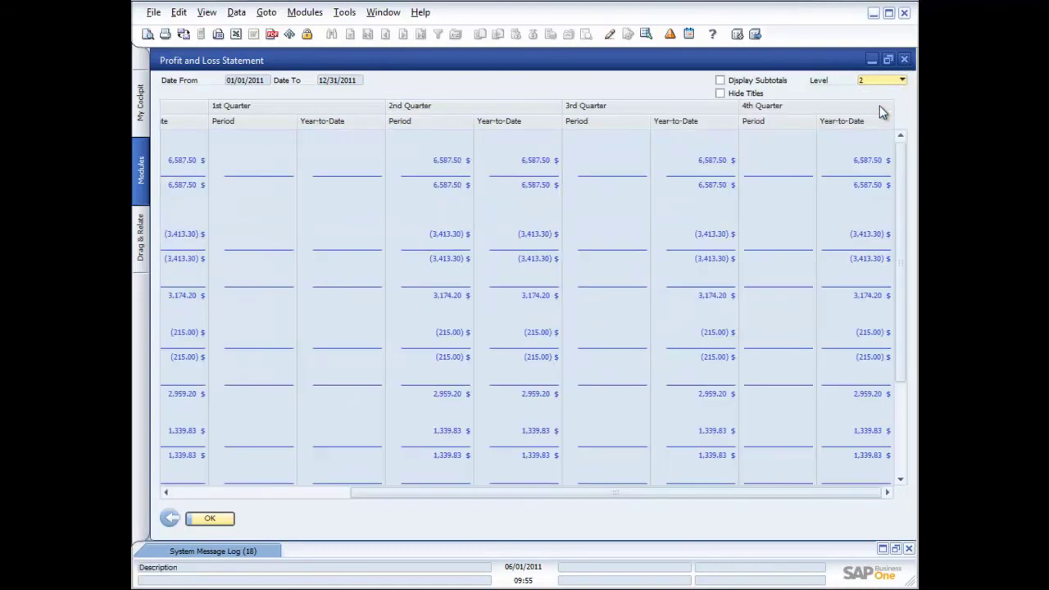
click(902, 78)
click(891, 116)
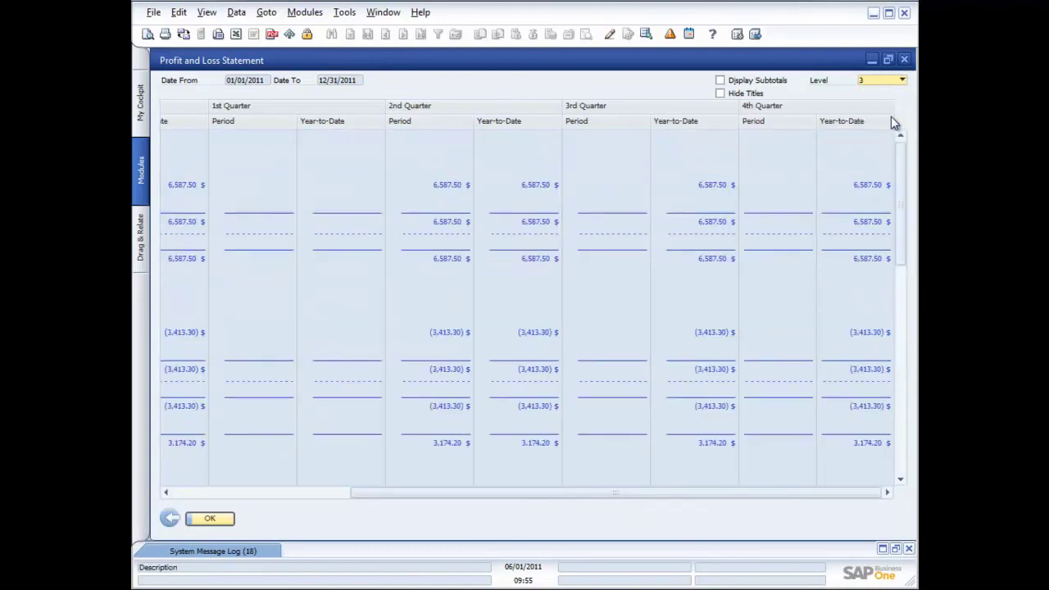
click(902, 80)
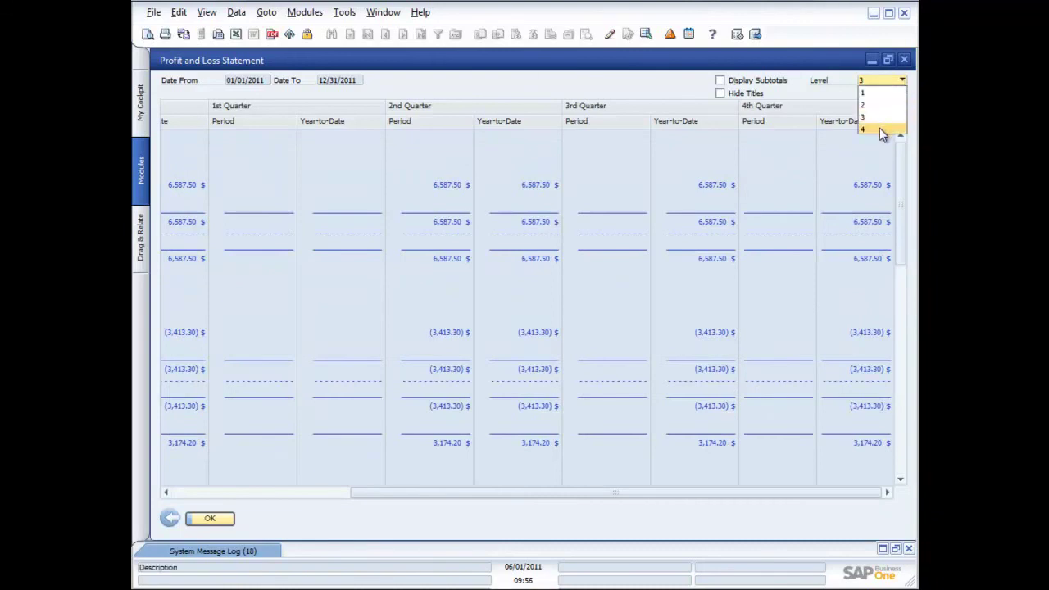
click(880, 131)
click(299, 490)
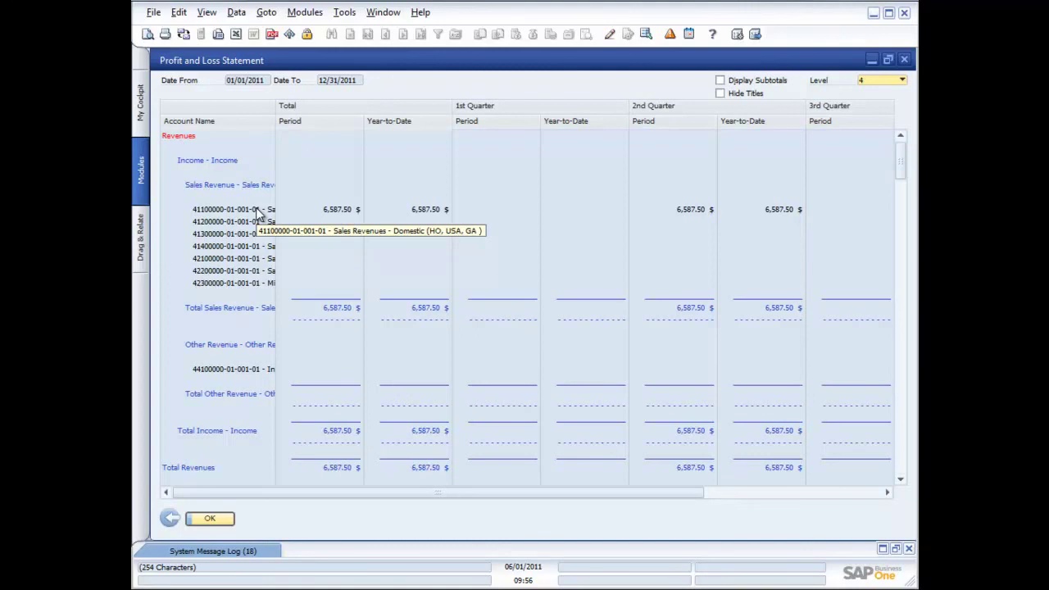
Step: Preview the printed Profit and Loss Statement in its current layout and close all preview pages
click(149, 37)
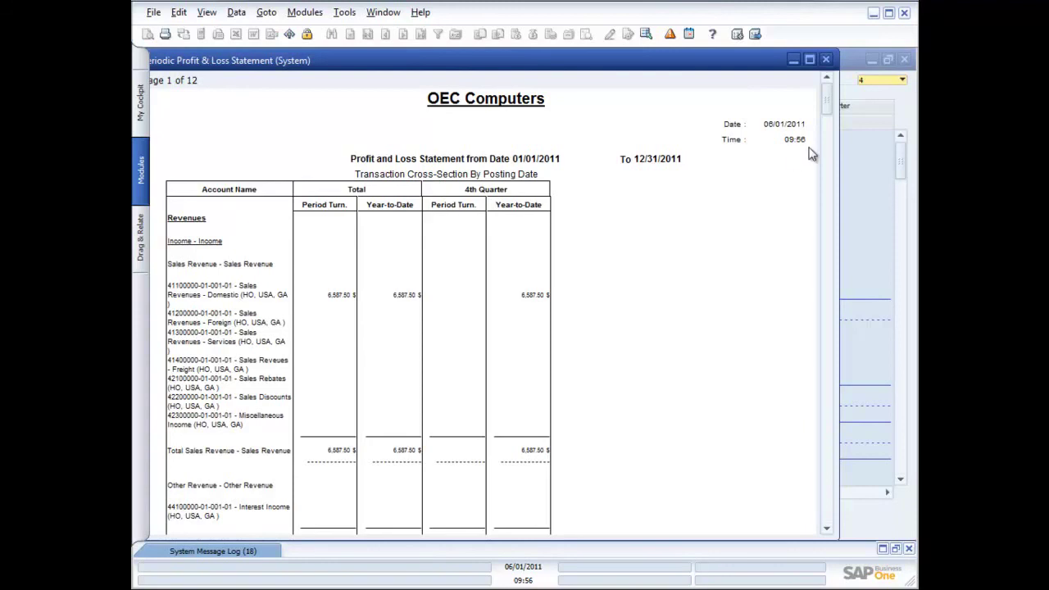
click(827, 59)
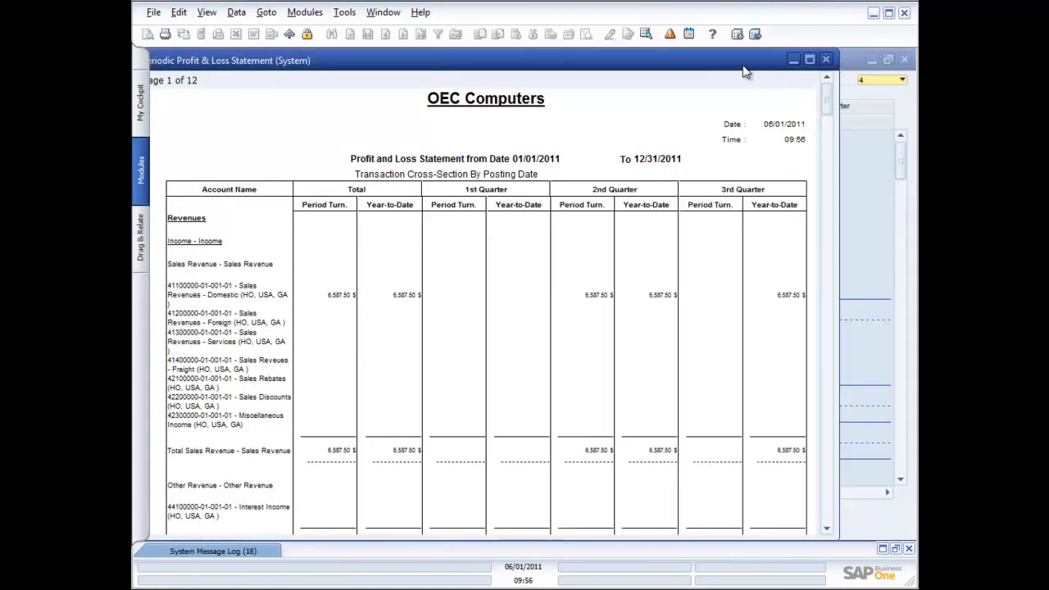
click(825, 59)
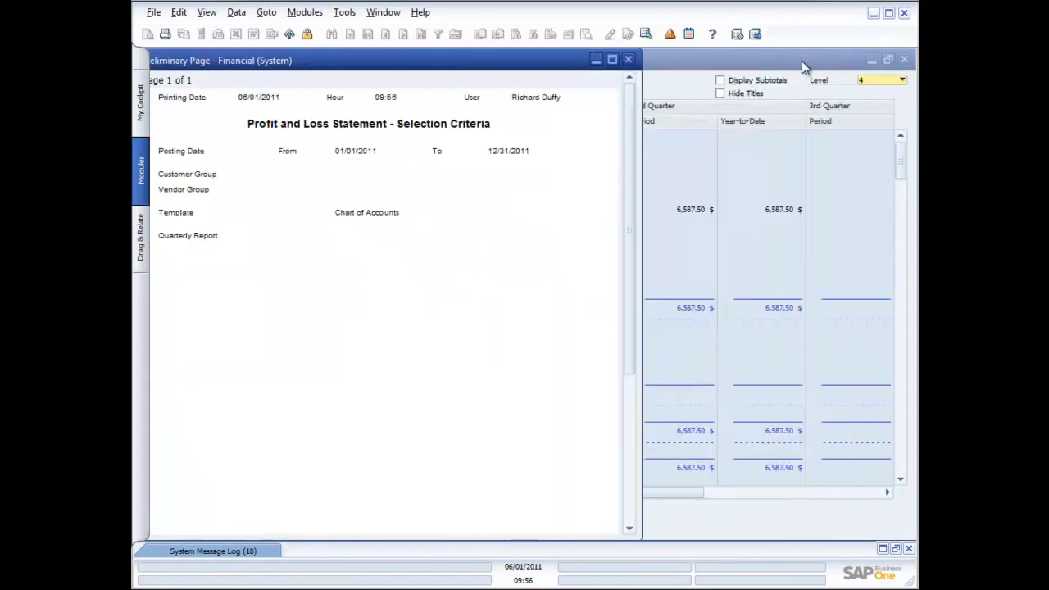
click(629, 60)
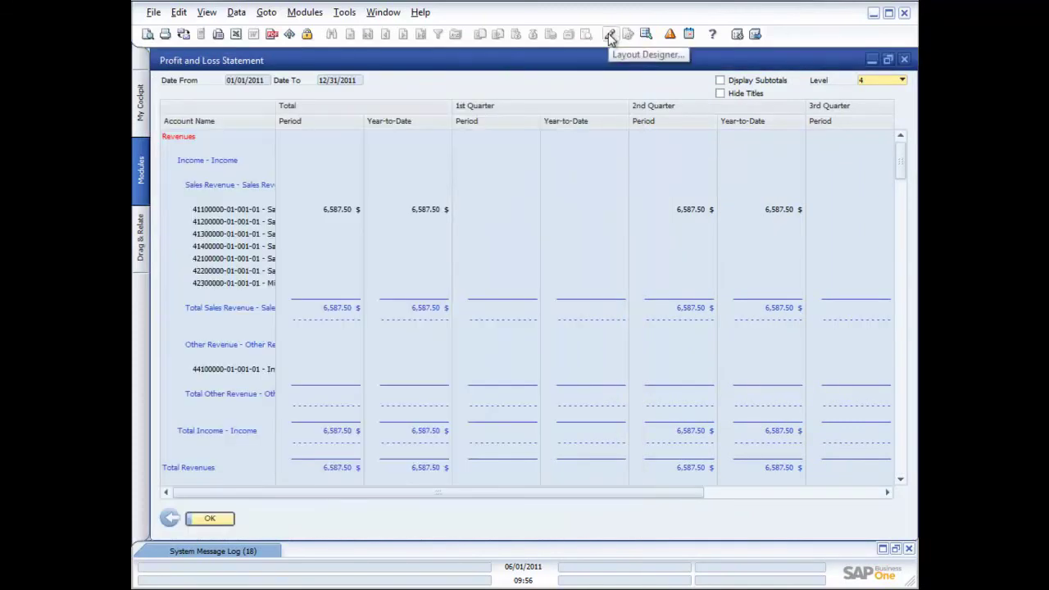
Step: Set the "Periodic Profit and Loss Statement - CR (US) (System)" layout as the default for all users and save the change
click(610, 36)
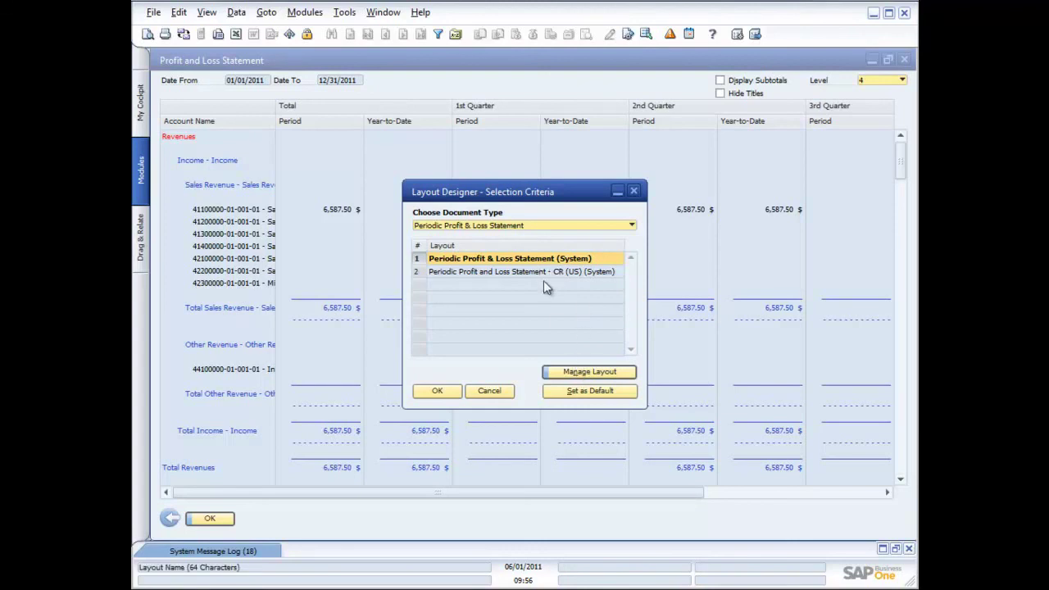
click(501, 393)
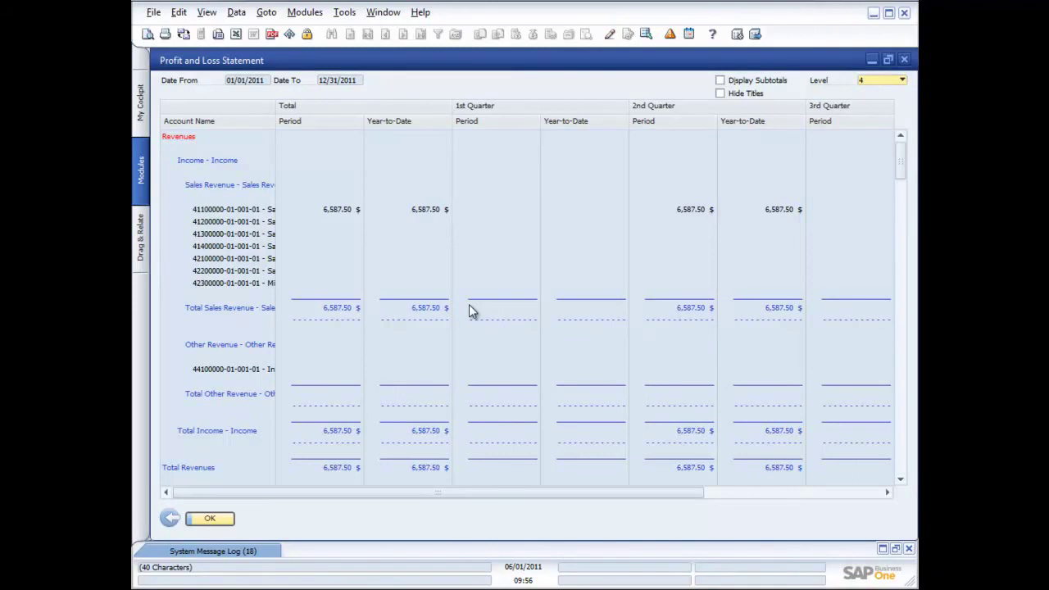
click(611, 37)
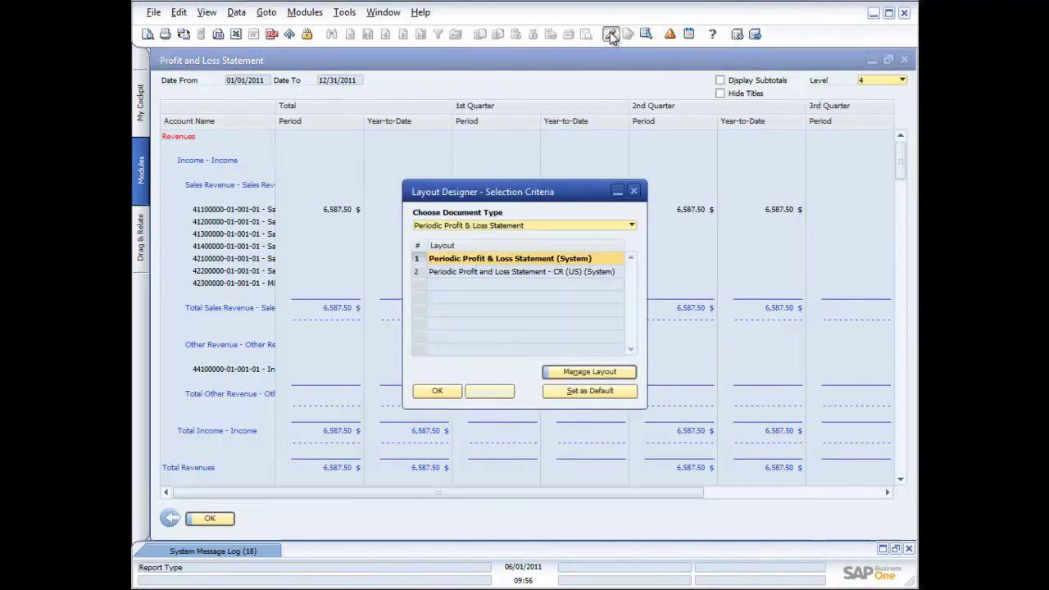
click(549, 274)
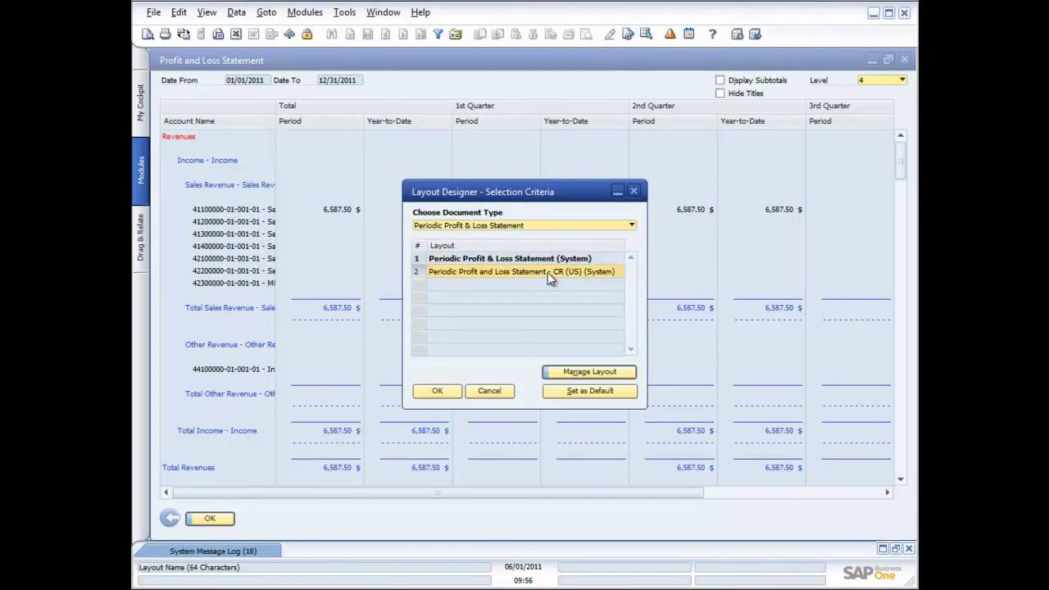
click(591, 391)
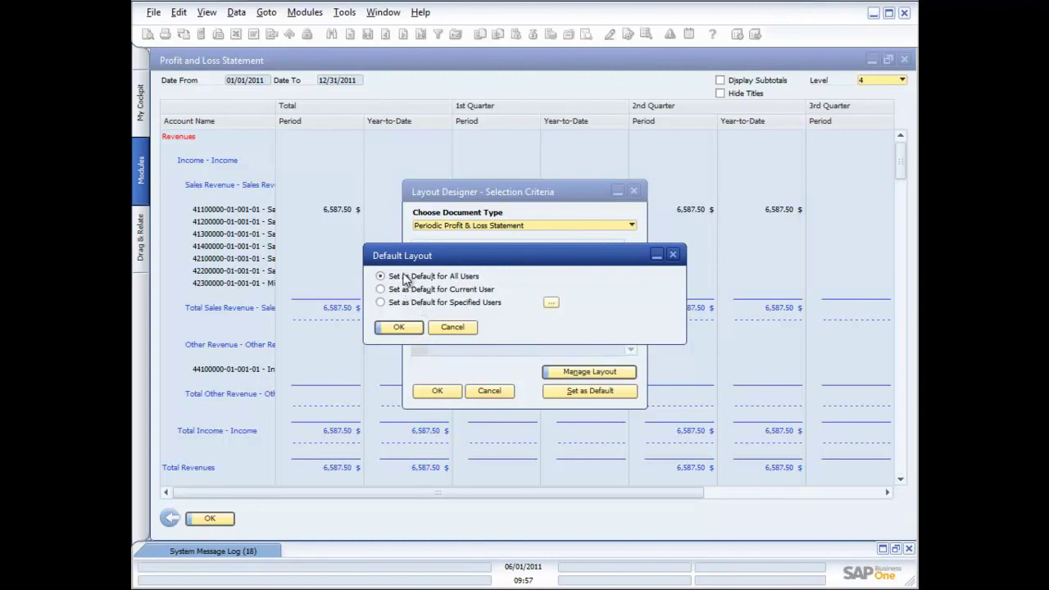
click(395, 305)
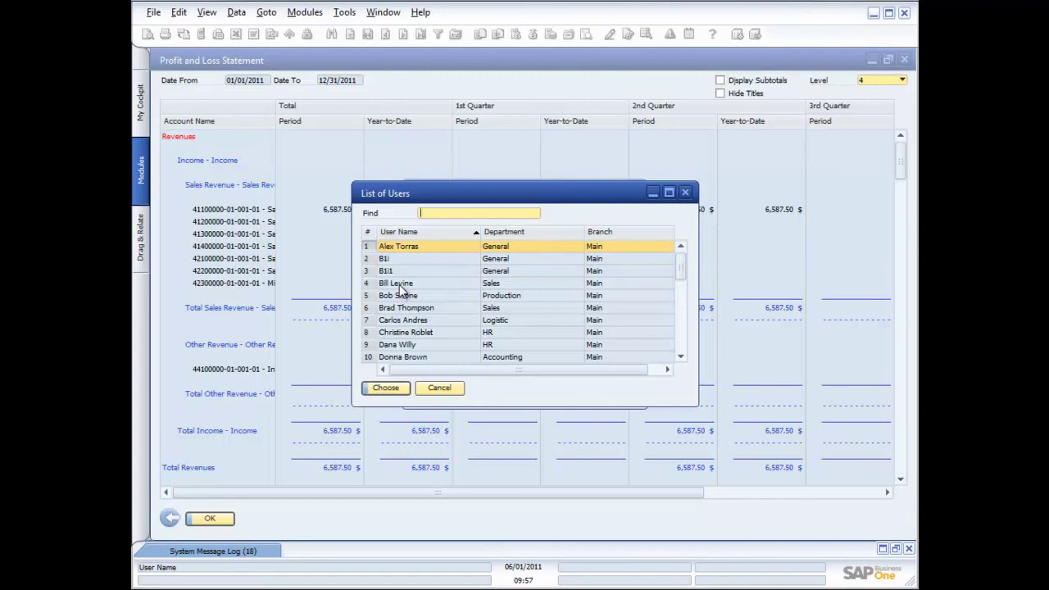
click(446, 390)
click(381, 277)
click(398, 327)
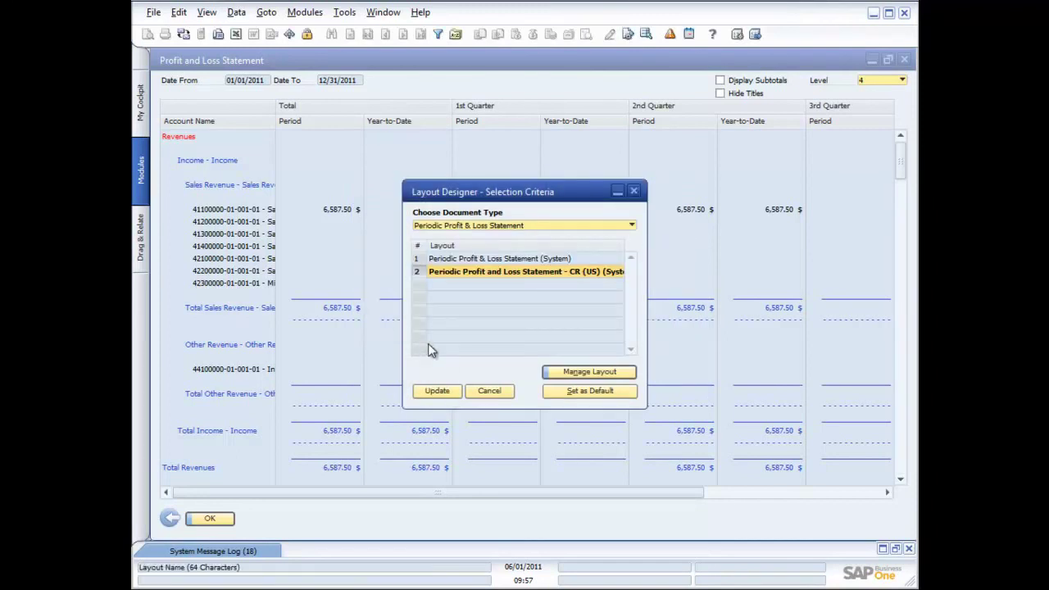
click(446, 391)
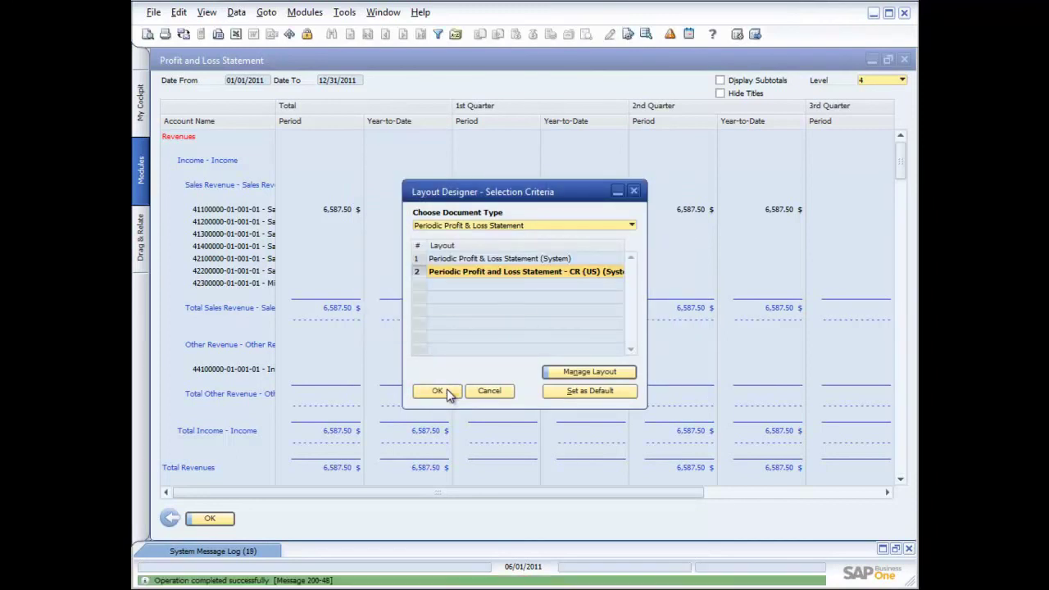
click(446, 390)
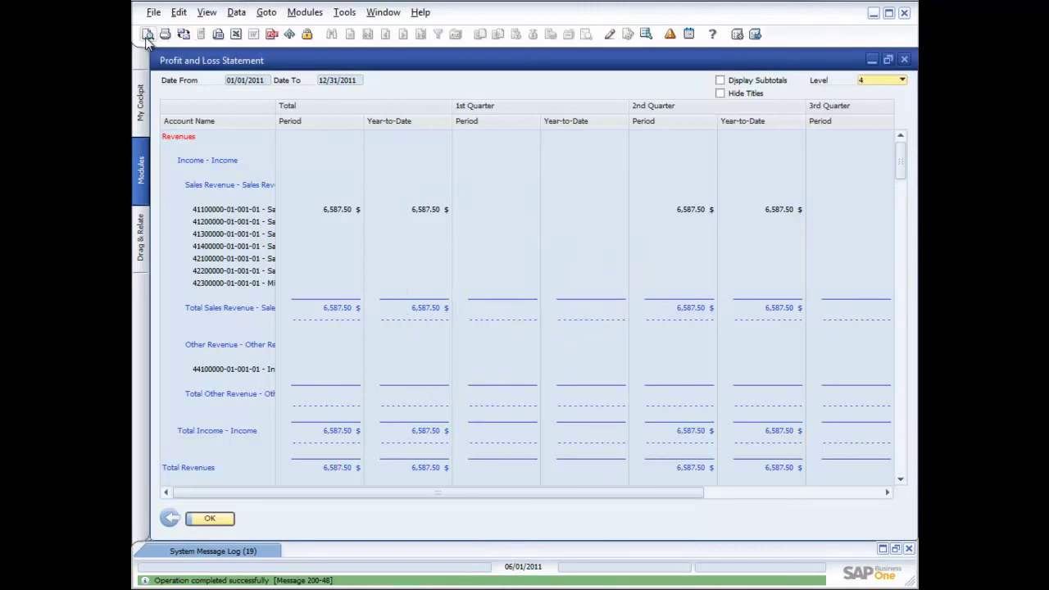
Step: Preview the Profit and Loss Statement in the CR (US) layout, then close the previews and the report
click(183, 39)
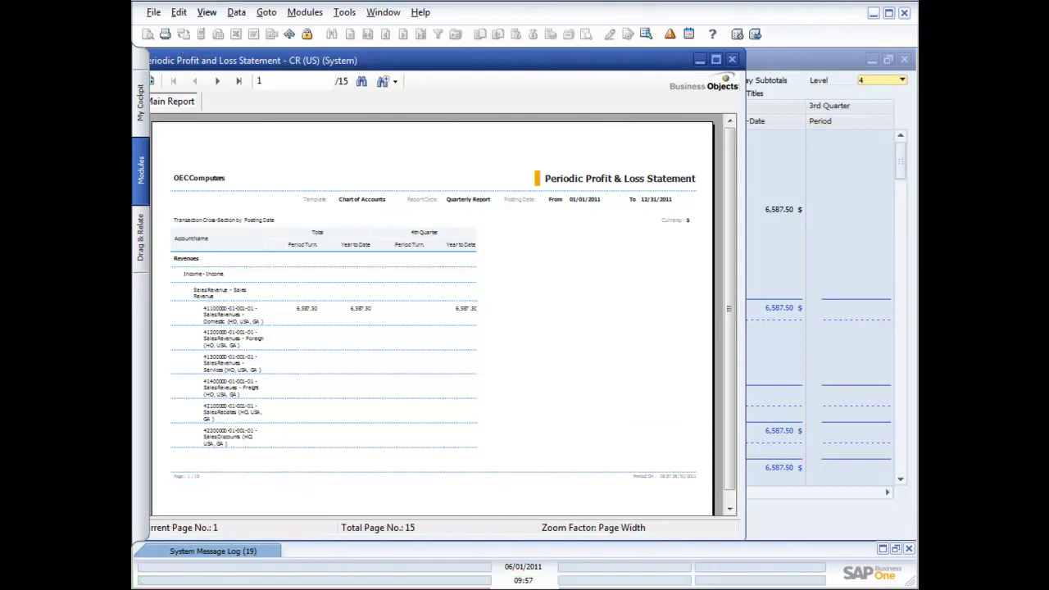
click(732, 60)
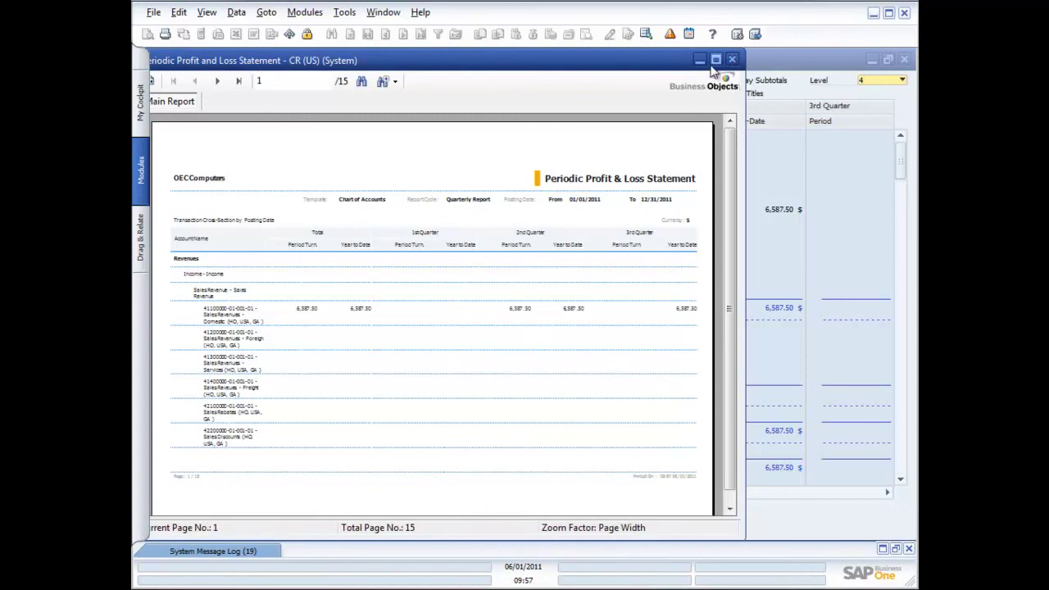
click(732, 61)
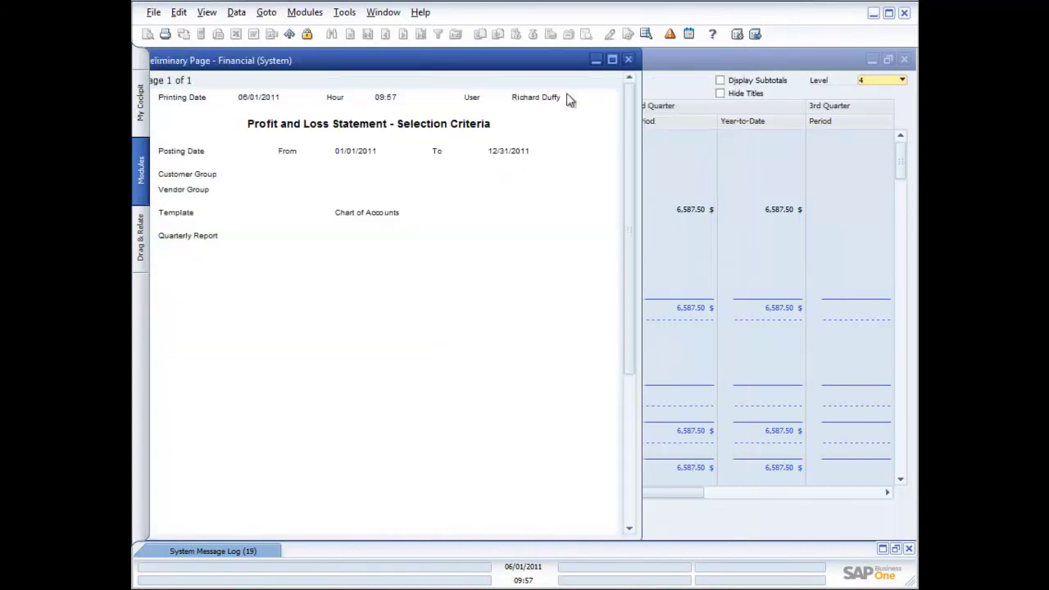
click(628, 59)
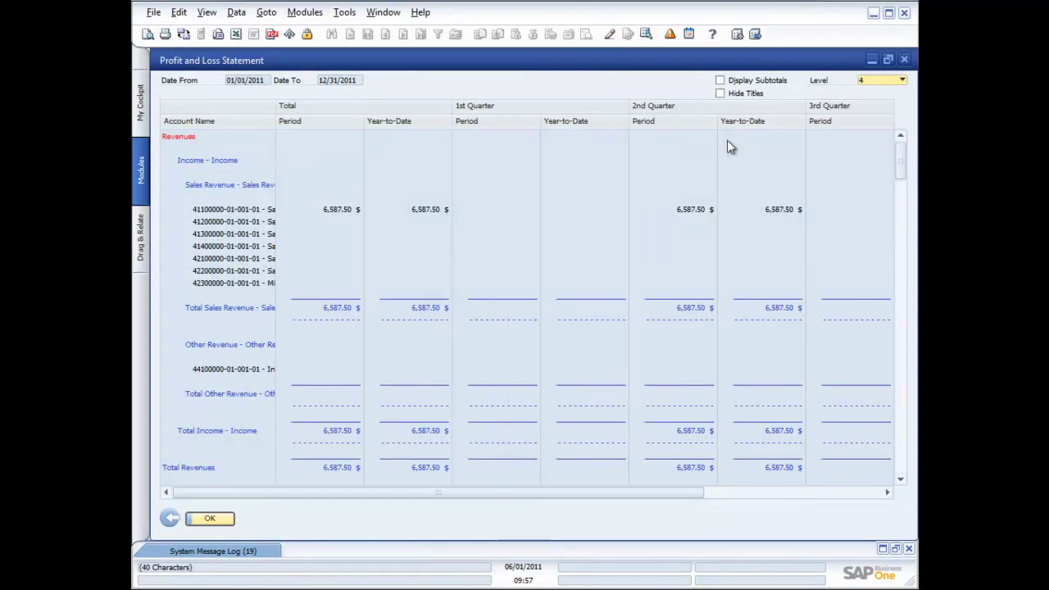
click(904, 59)
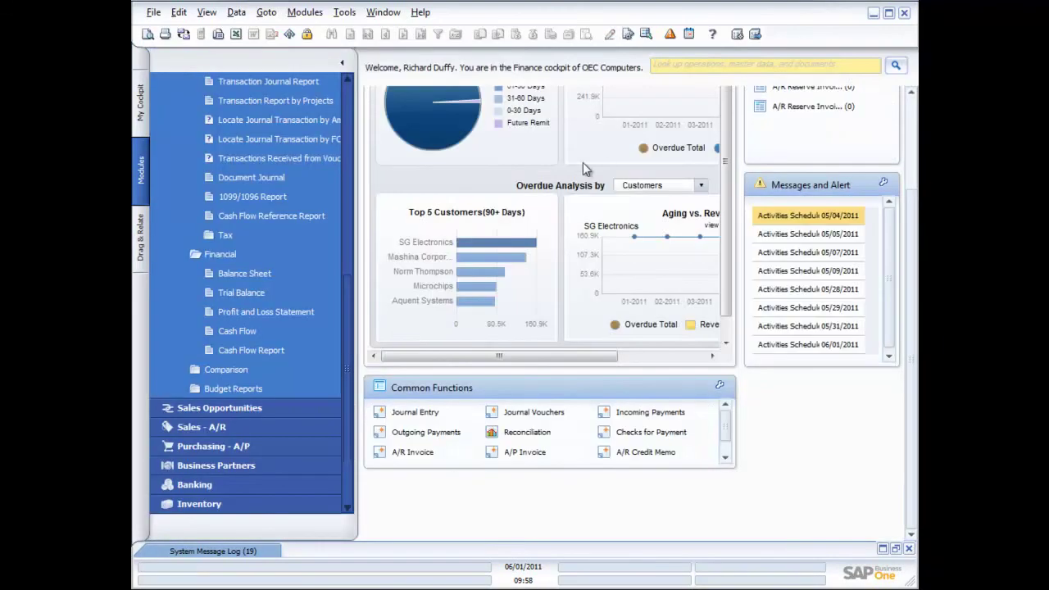